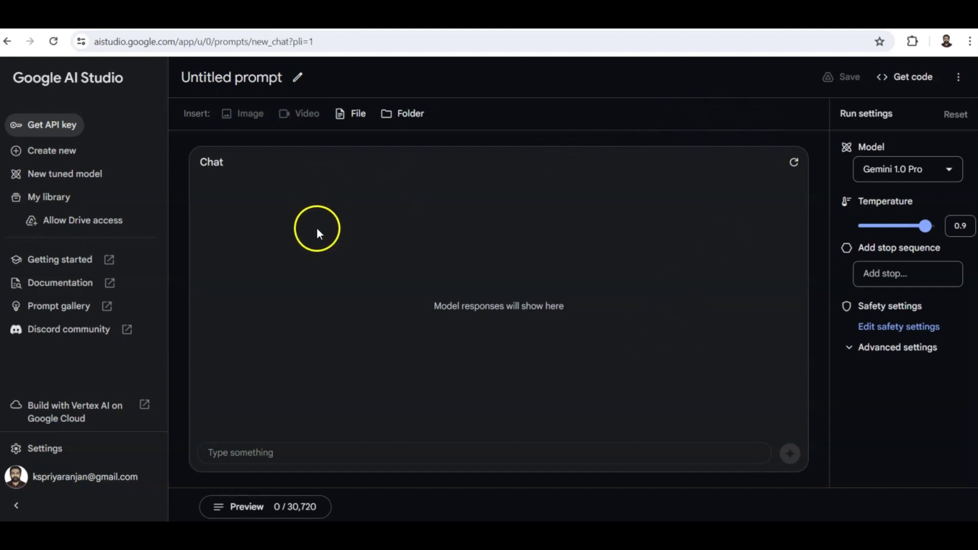
{"action": "left_click", "coordinate": [109, 41]}
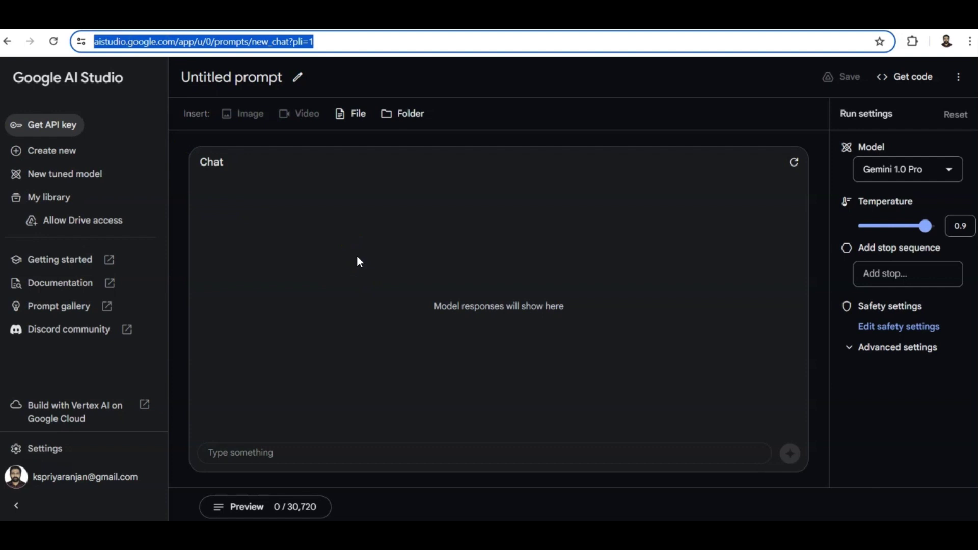
{"action": "left_click", "coordinate": [331, 271]}
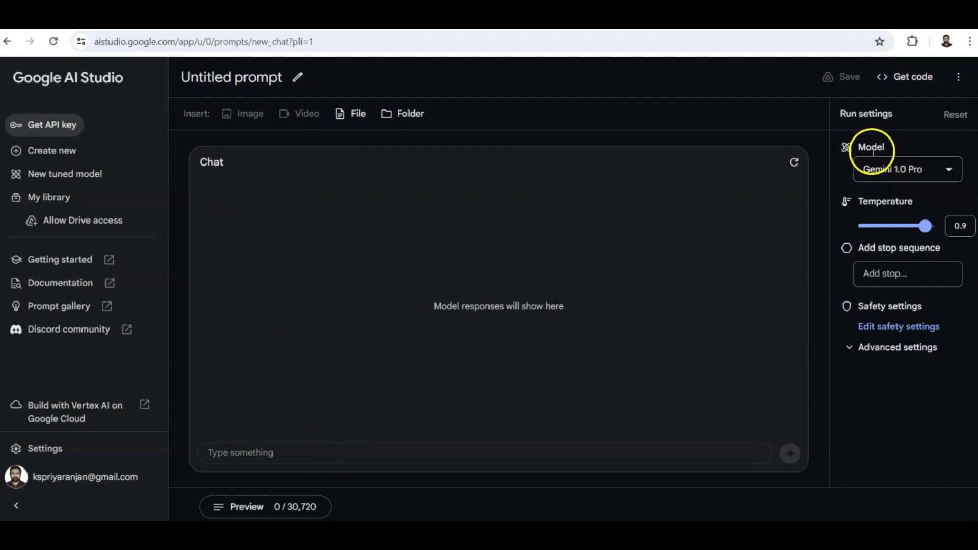
Send the prompt "Capital of United States" to the Gemini 1.0 Pro chat model.
{"action": "left_click", "coordinate": [352, 455]}
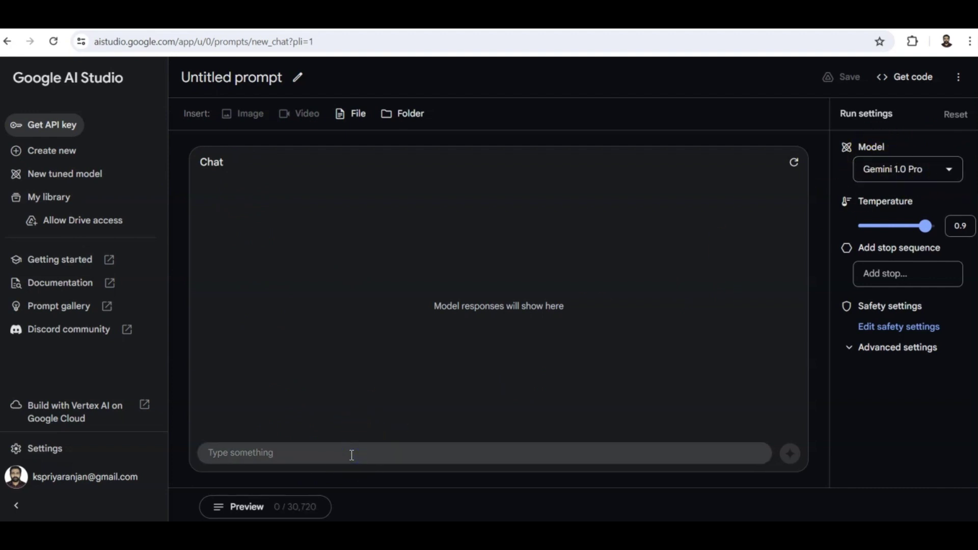
{"action": "type", "text": "Capital of In"}
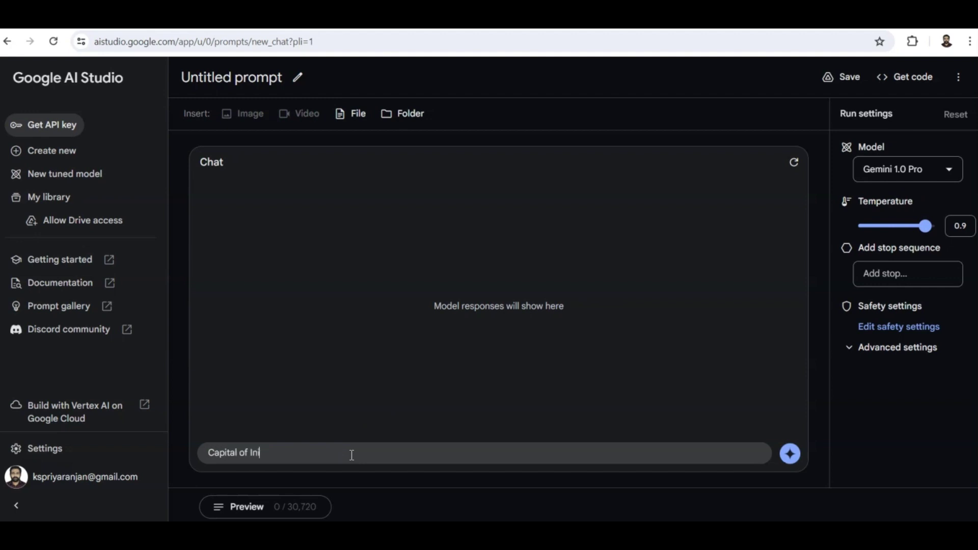
{"action": "key", "text": "BackSpace"}
{"action": "key", "text": "BackSpace"}
{"action": "type", "text": "United States"}
{"action": "key", "text": "Return"}
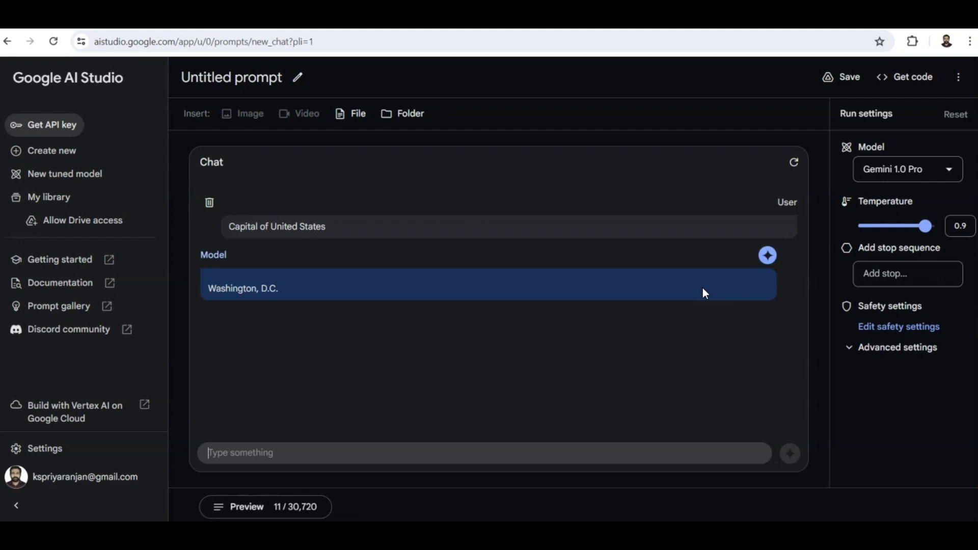
{"action": "left_click", "coordinate": [240, 452]}
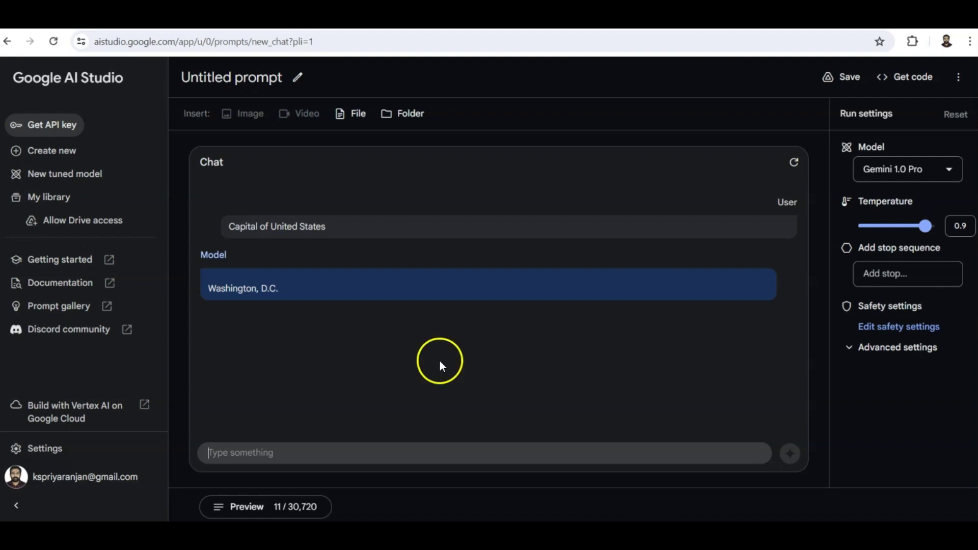
{"action": "left_click", "coordinate": [448, 366]}
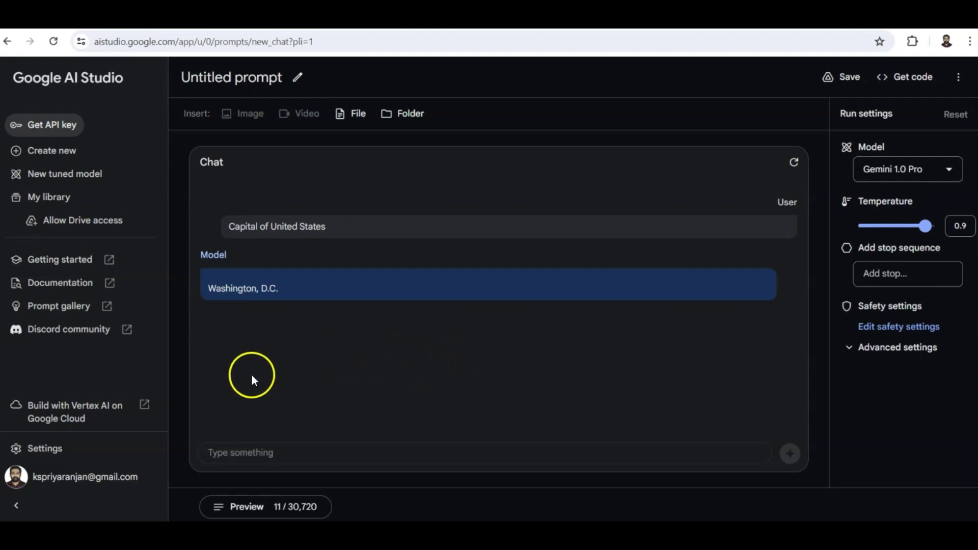
Go to the API key management page, discarding the unsaved changes of the untitled prompt.
{"action": "left_click", "coordinate": [53, 132]}
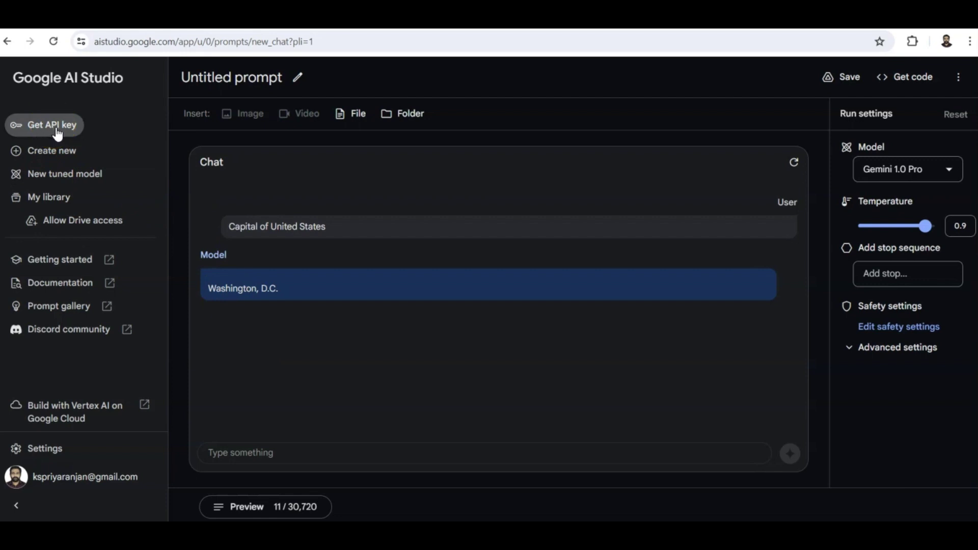
{"action": "left_click", "coordinate": [56, 132]}
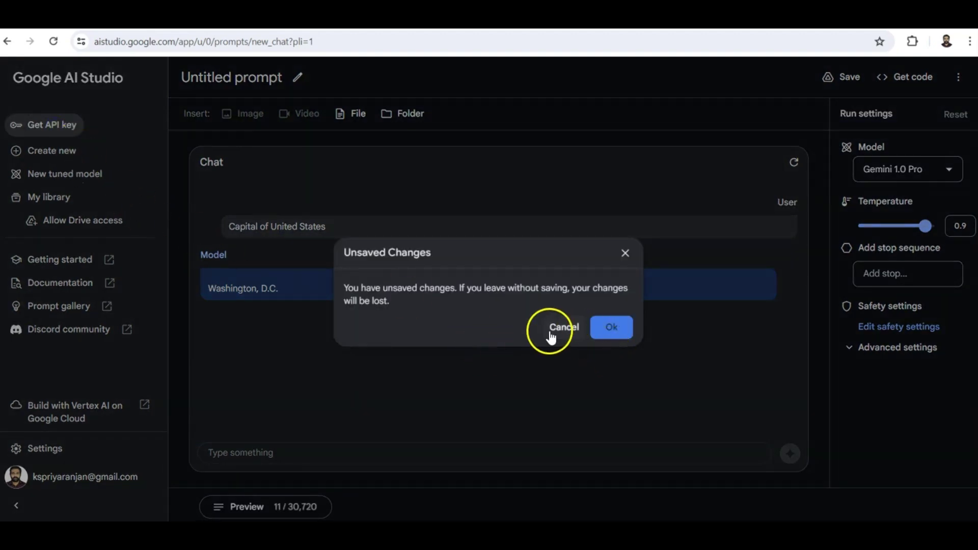
{"action": "left_click", "coordinate": [613, 329]}
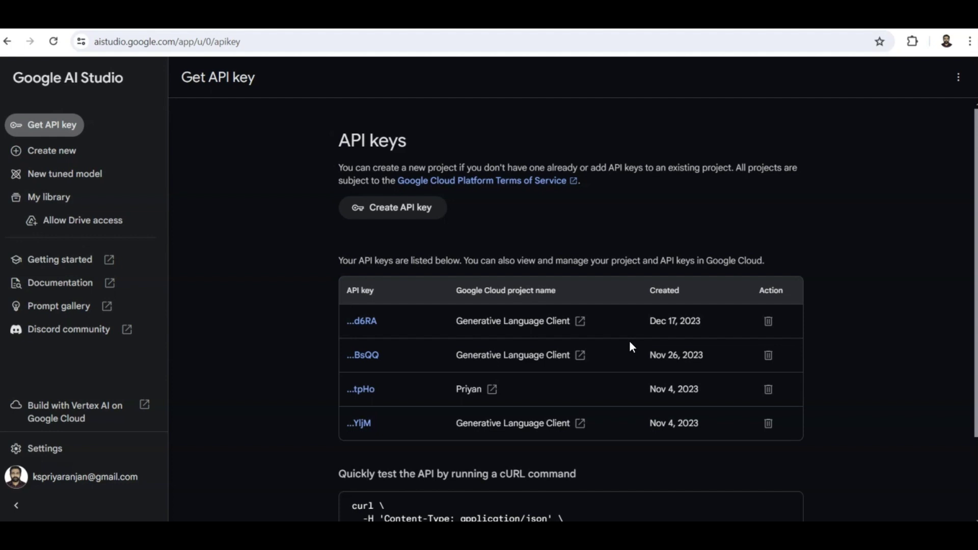
Create an API key in the existing Google Cloud project that carries a personal name.
{"action": "left_click", "coordinate": [393, 214]}
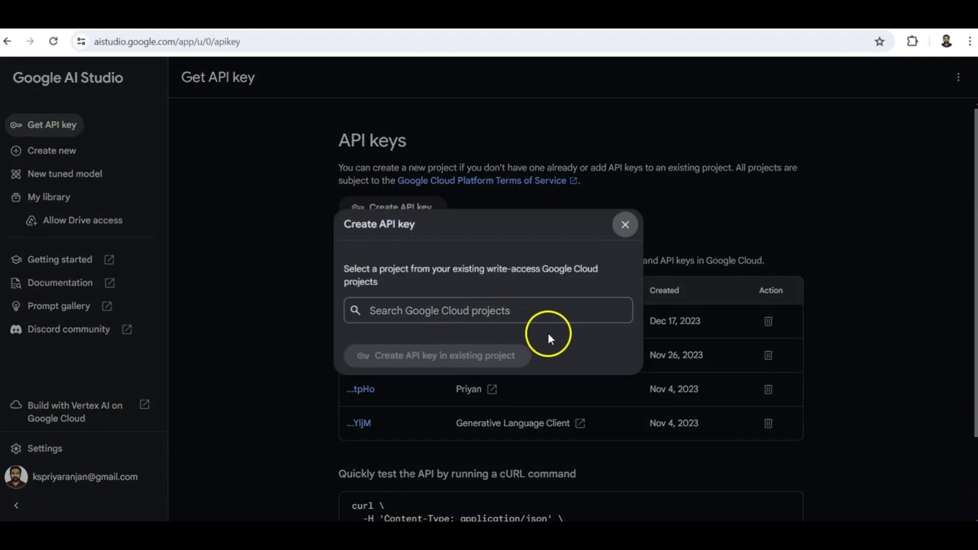
{"action": "left_click", "coordinate": [418, 311]}
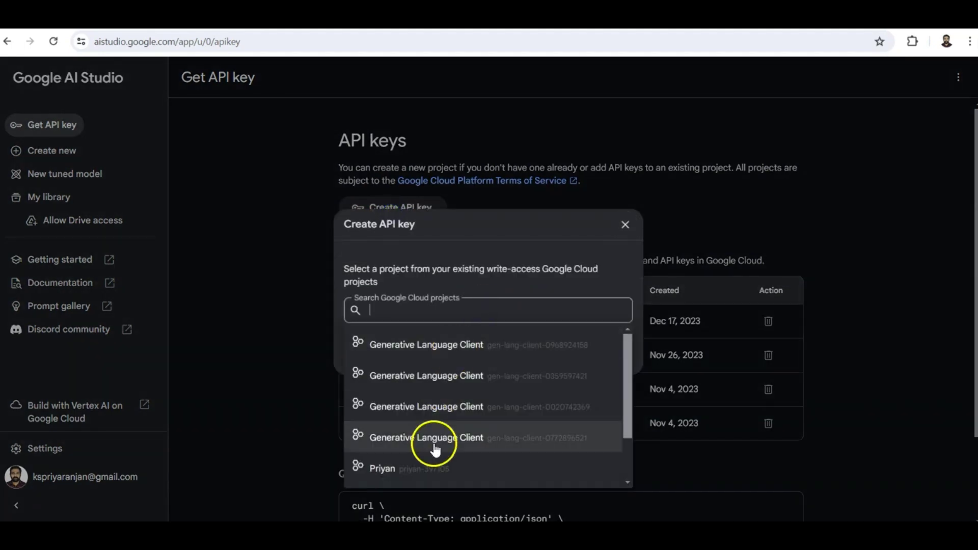
{"action": "left_click", "coordinate": [408, 465]}
{"action": "left_click", "coordinate": [441, 361]}
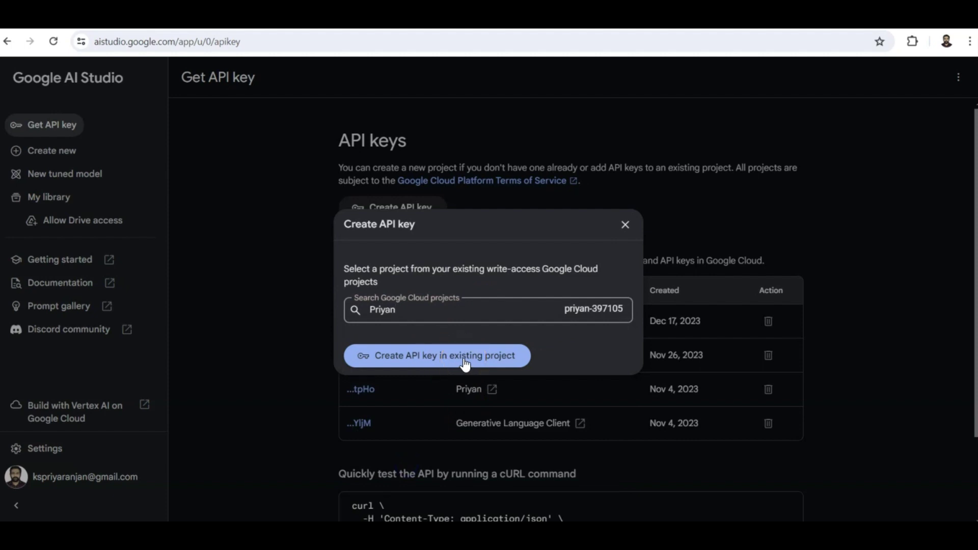
{"action": "left_click", "coordinate": [465, 356]}
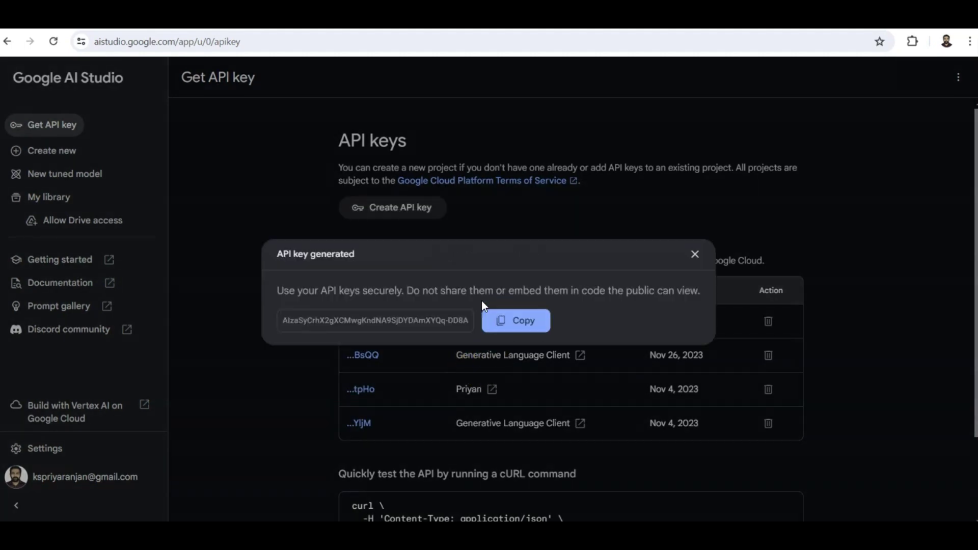
Copy the generated API key and dismiss its dialog.
{"action": "left_click", "coordinate": [519, 323]}
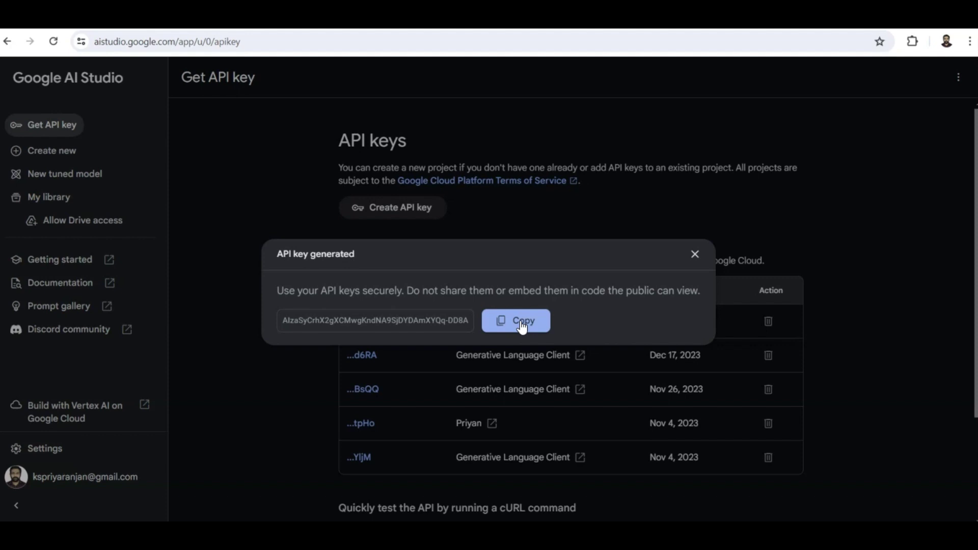
{"action": "left_click", "coordinate": [522, 327]}
{"action": "left_click", "coordinate": [694, 253]}
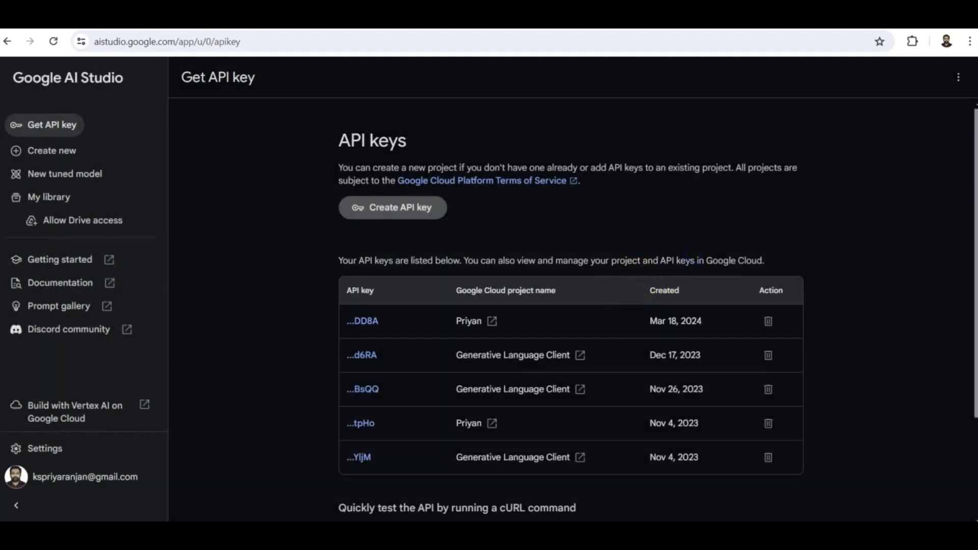
Open the REST API quickstart in the Gemini documentation and go to its Text-only input section.
{"action": "left_click", "coordinate": [58, 289]}
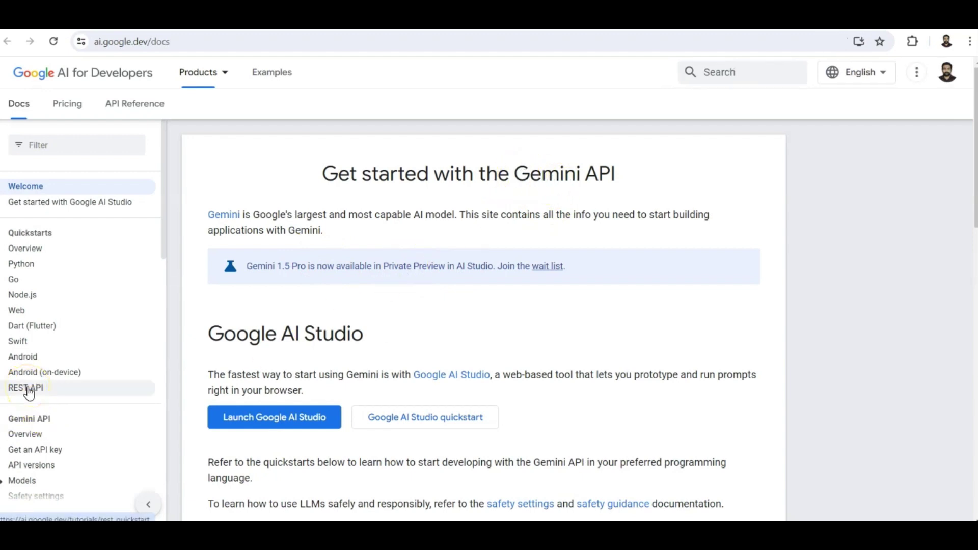
{"action": "left_click", "coordinate": [28, 390]}
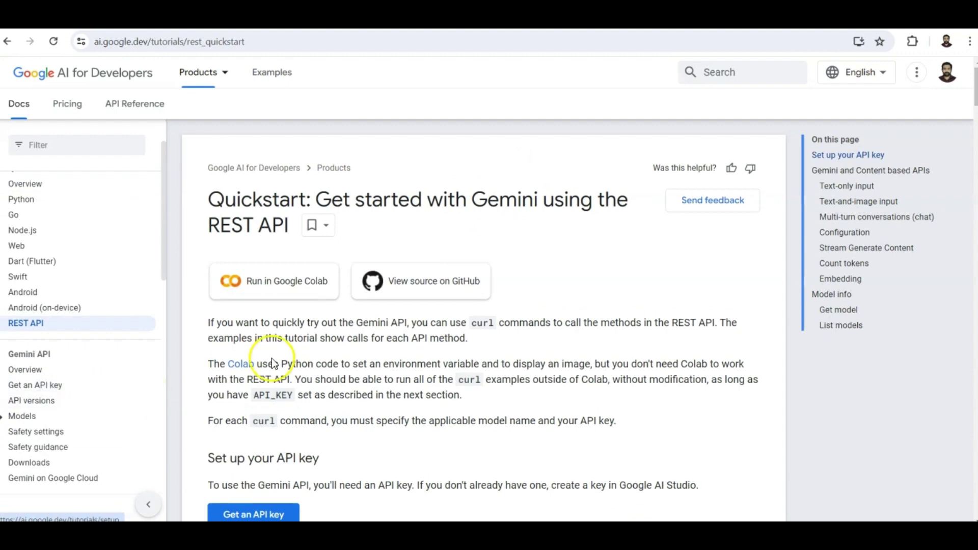
{"action": "scroll", "coordinate": [448, 356], "scroll_direction": "down", "scroll_amount": 6}
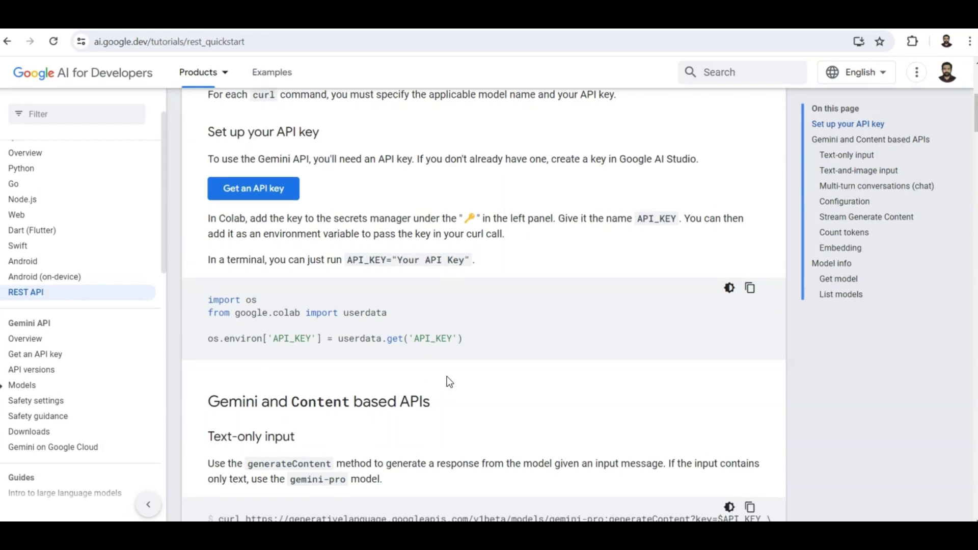
{"action": "scroll", "coordinate": [448, 377], "scroll_direction": "down", "scroll_amount": 6}
{"action": "scroll", "coordinate": [447, 377], "scroll_direction": "up", "scroll_amount": 1}
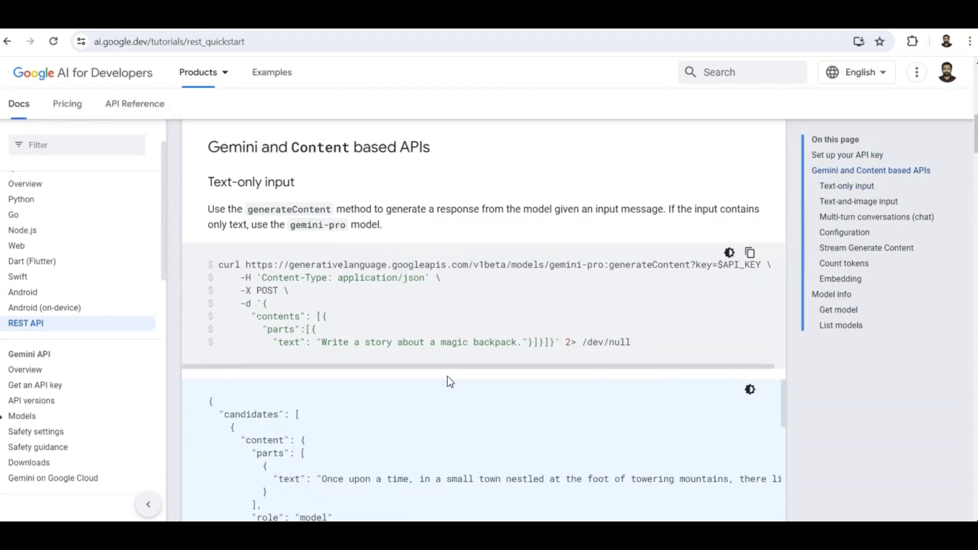
{"action": "left_click", "coordinate": [215, 180]}
{"action": "left_click_drag", "start_coordinate": [214, 179], "coordinate": [295, 181]}
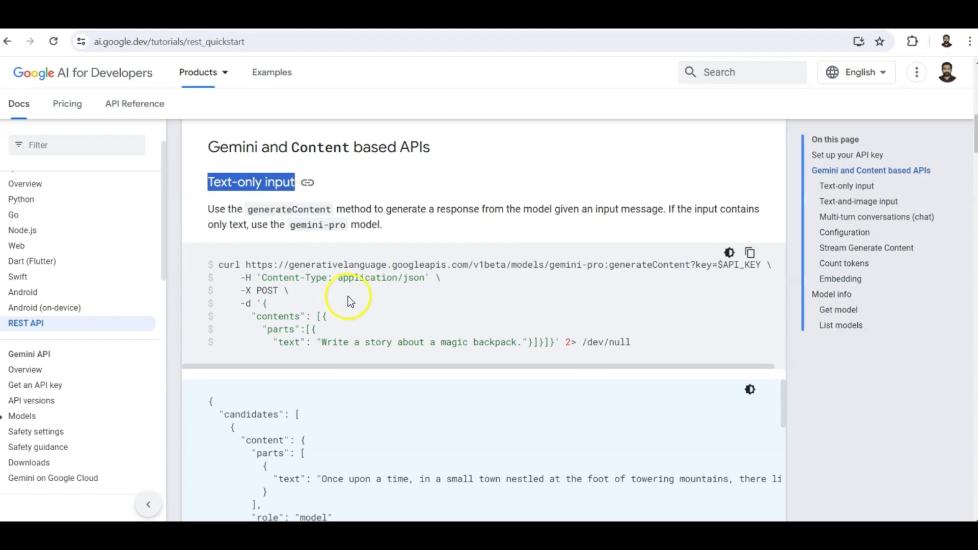
Examine the sample curl request's endpoint URL, API version, model name, key parameter and content-type header.
{"action": "left_click", "coordinate": [424, 267]}
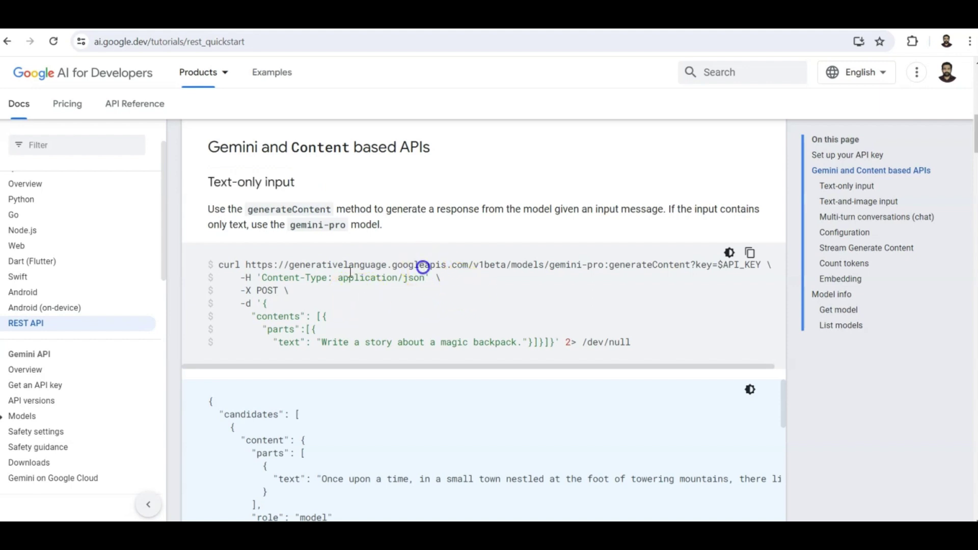
{"action": "left_click_drag", "start_coordinate": [245, 265], "coordinate": [505, 266]}
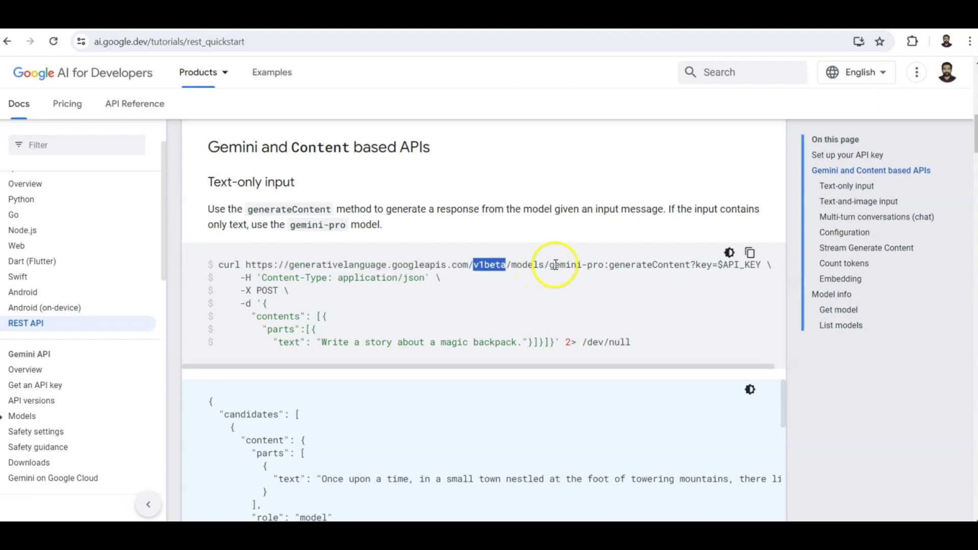
{"action": "left_click_drag", "start_coordinate": [549, 266], "coordinate": [604, 264]}
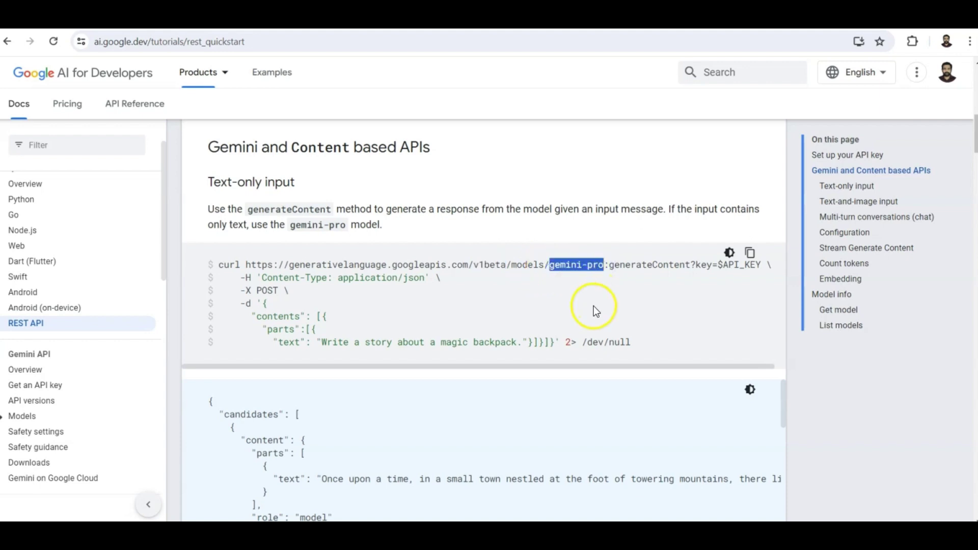
{"action": "left_click_drag", "start_coordinate": [718, 265], "coordinate": [759, 266]}
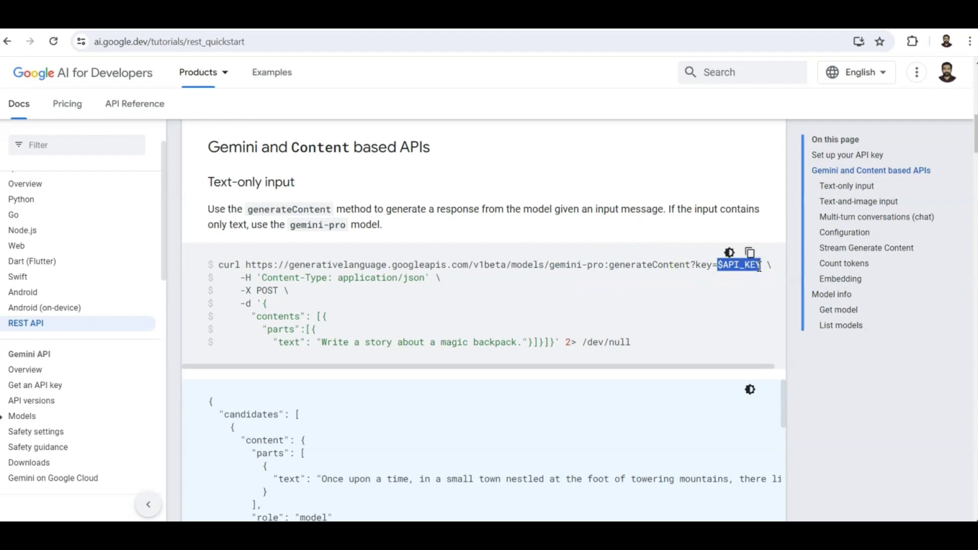
{"action": "left_click_drag", "start_coordinate": [650, 264], "coordinate": [655, 267]}
{"action": "left_click", "coordinate": [549, 265]}
{"action": "left_click_drag", "start_coordinate": [549, 265], "coordinate": [604, 269]}
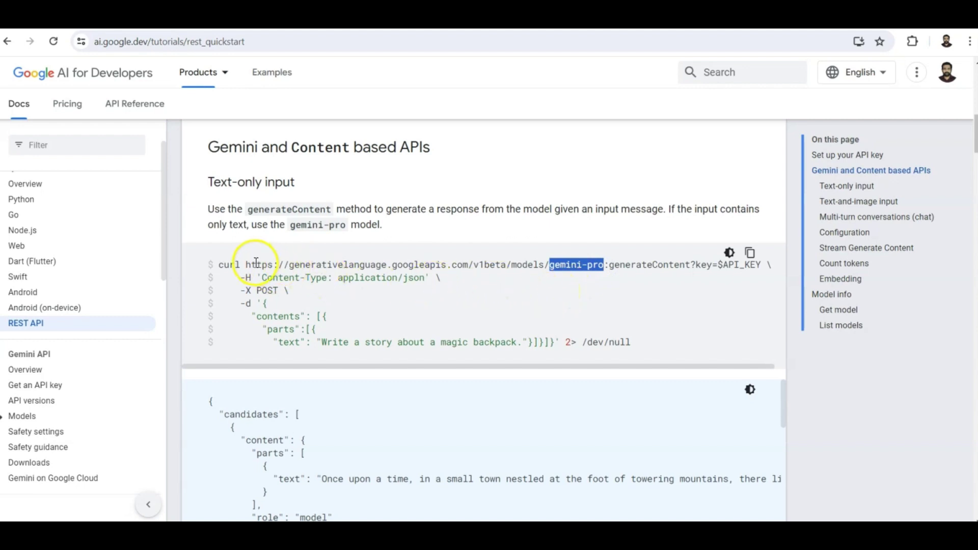
{"action": "left_click_drag", "start_coordinate": [256, 264], "coordinate": [546, 262]}
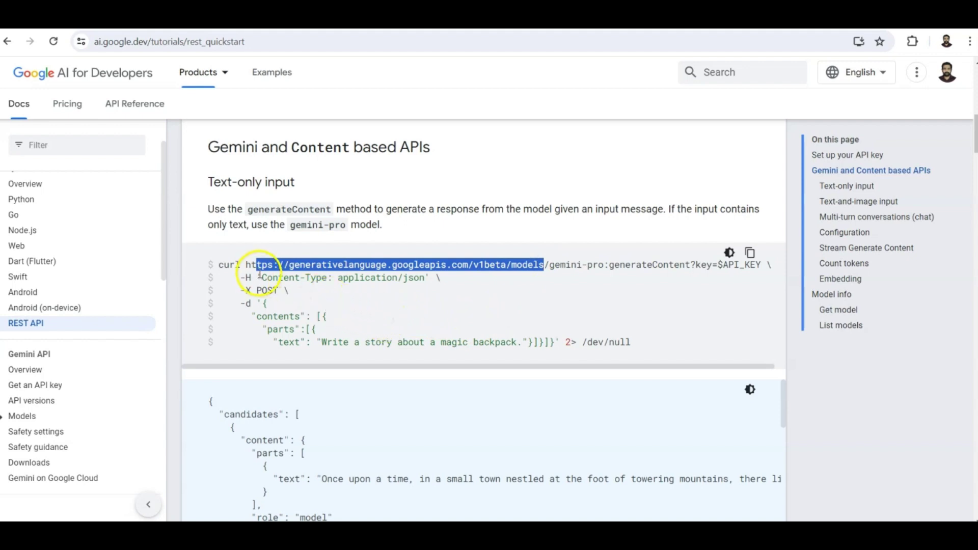
{"action": "left_click_drag", "start_coordinate": [261, 278], "coordinate": [425, 278]}
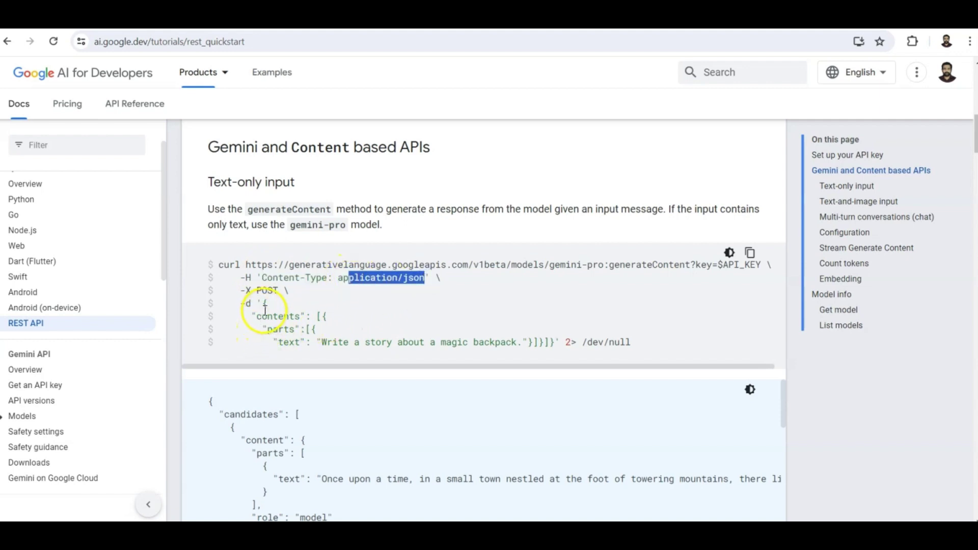
Examine the JSON body of the text-only curl request, including its contents, parts and text fields.
{"action": "left_click_drag", "start_coordinate": [261, 316], "coordinate": [374, 358]}
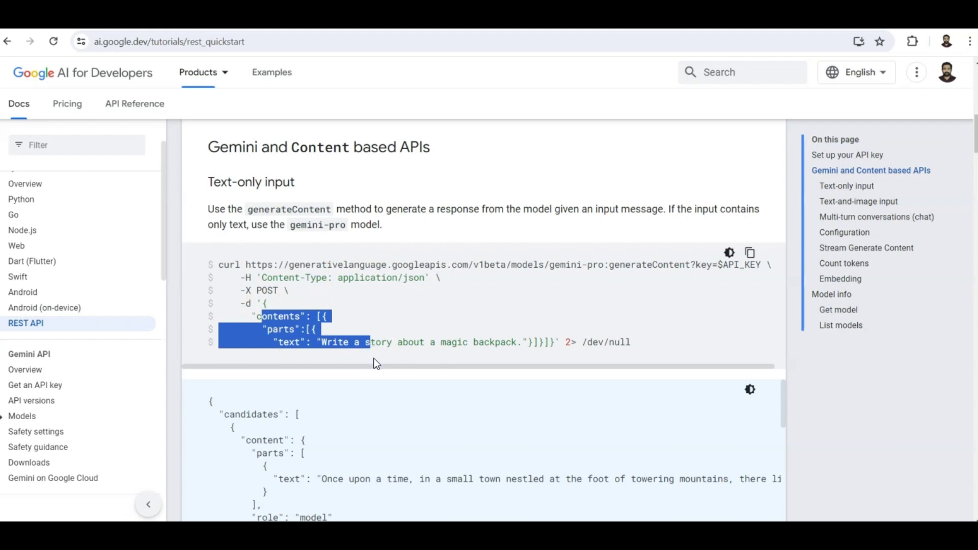
{"action": "scroll", "coordinate": [387, 350], "scroll_direction": "down", "scroll_amount": 1}
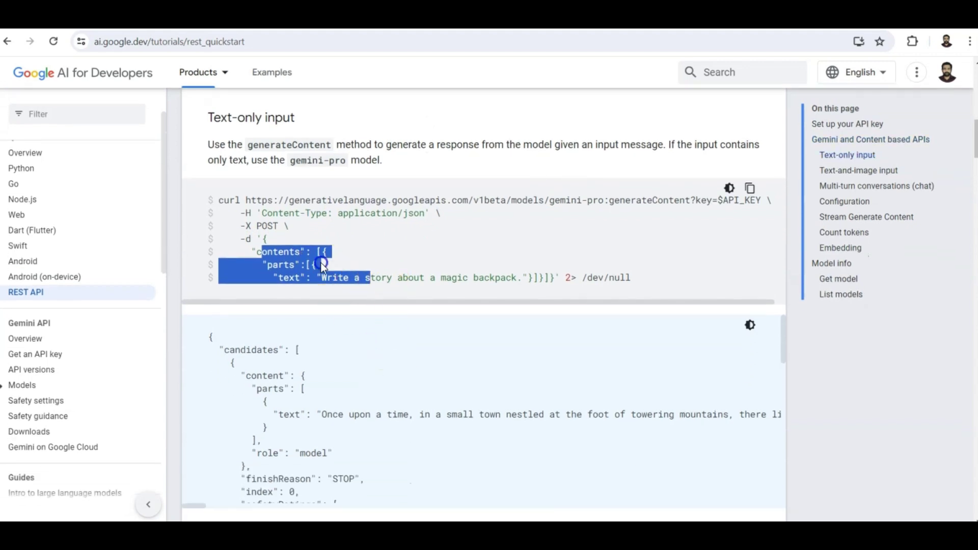
{"action": "left_click", "coordinate": [321, 258]}
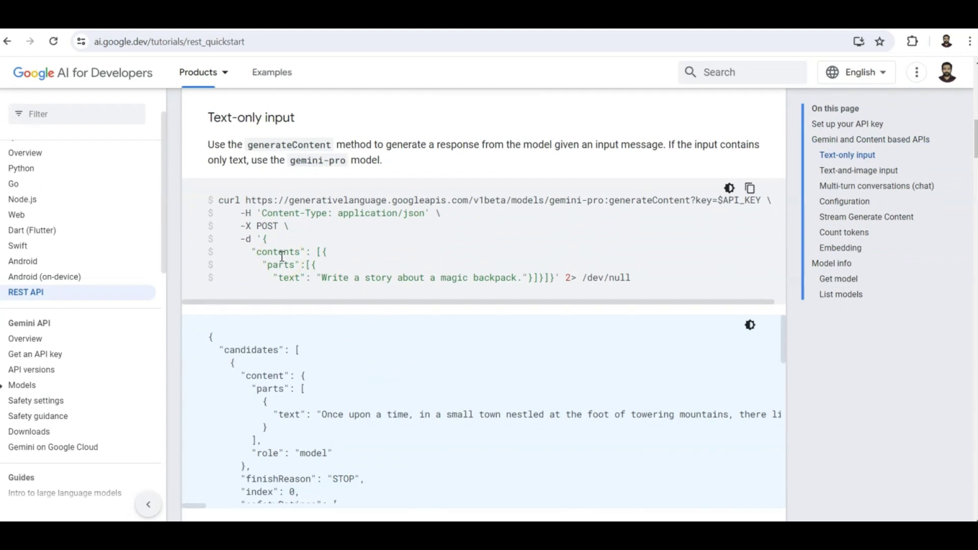
{"action": "left_click_drag", "start_coordinate": [327, 277], "coordinate": [519, 281]}
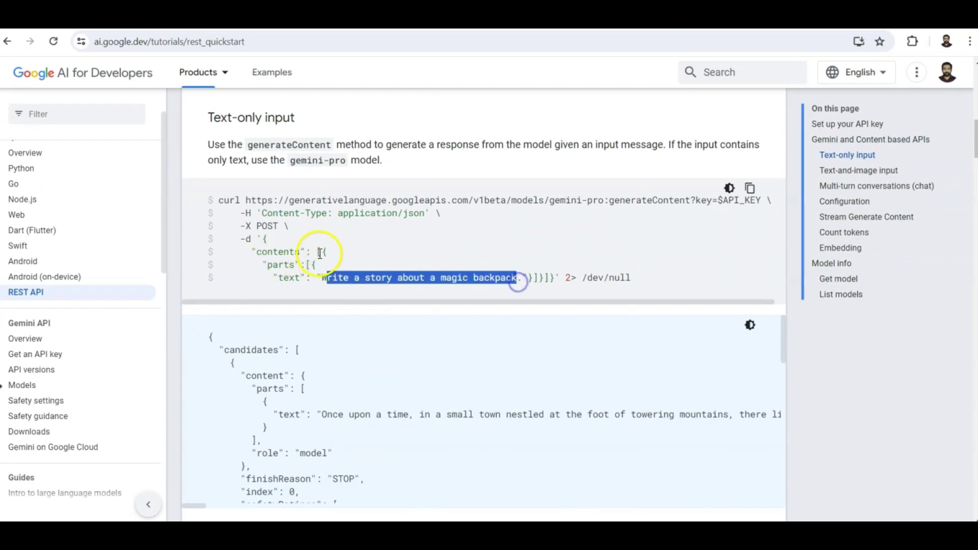
{"action": "left_click", "coordinate": [318, 253]}
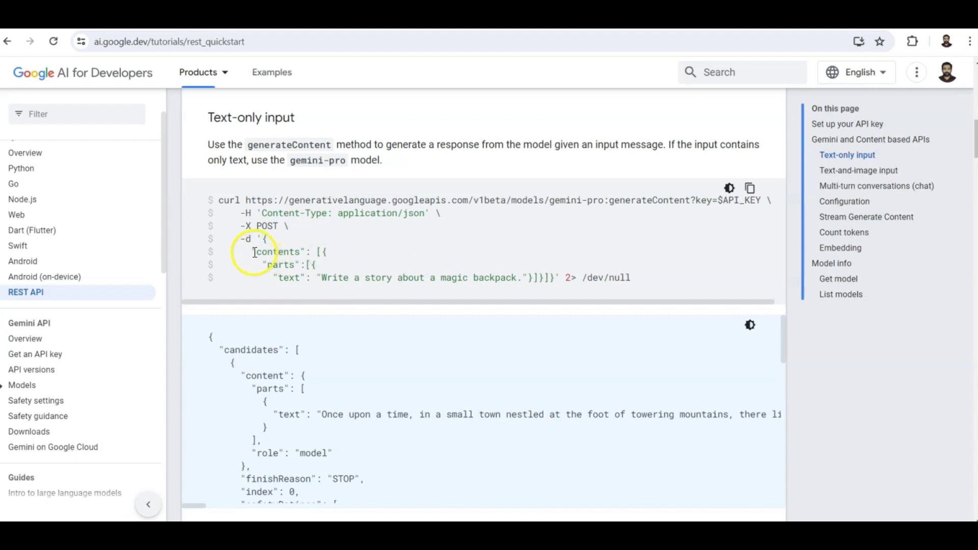
{"action": "left_click_drag", "start_coordinate": [254, 252], "coordinate": [556, 278]}
{"action": "double_click", "coordinate": [285, 253]}
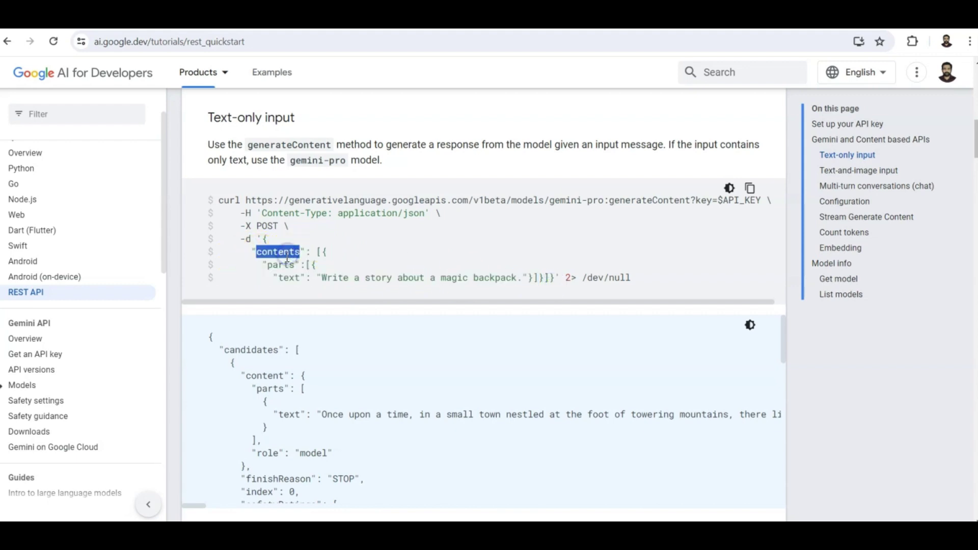
{"action": "double_click", "coordinate": [280, 266]}
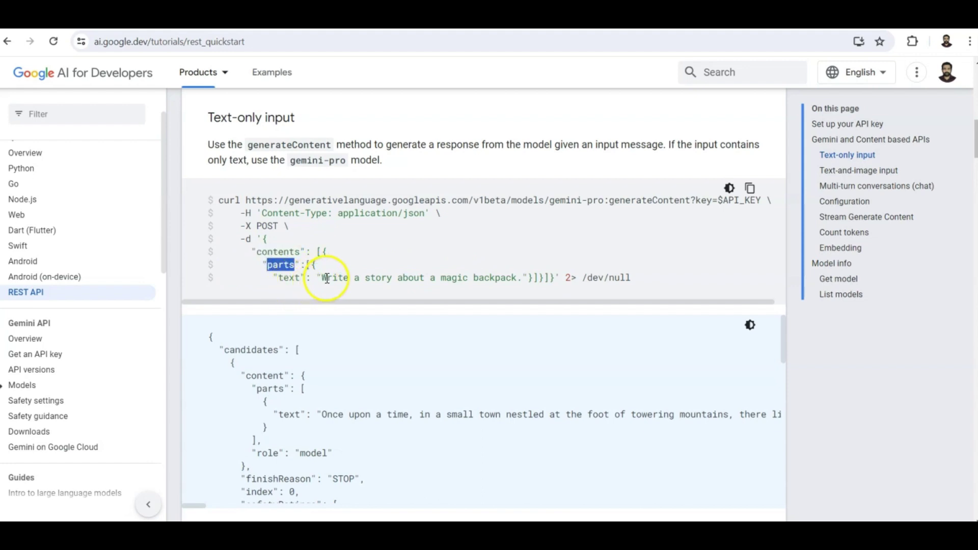
Examine the sample prompt in the text-only request and the candidates and text fields of its JSON response.
{"action": "left_click_drag", "start_coordinate": [326, 278], "coordinate": [519, 281]}
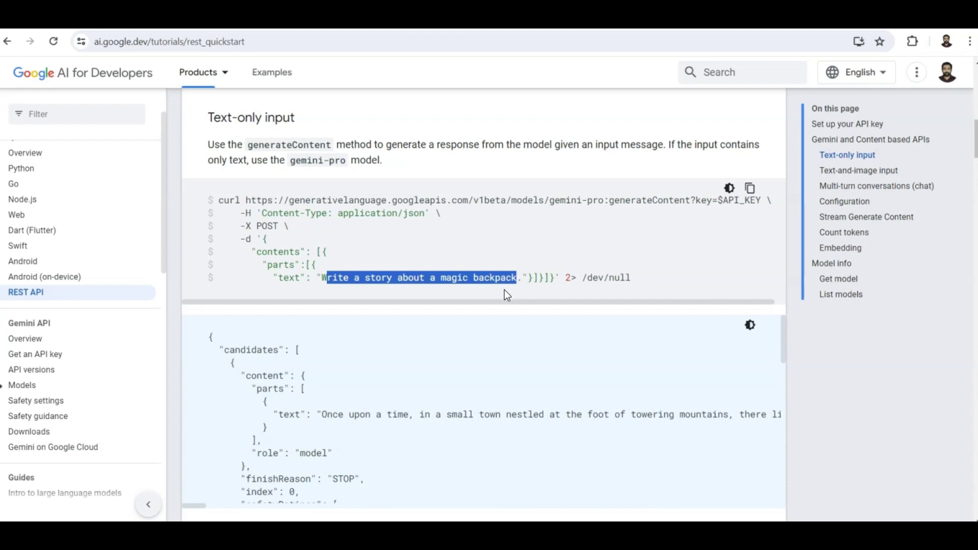
{"action": "left_click_drag", "start_coordinate": [422, 280], "coordinate": [432, 405]}
{"action": "scroll", "coordinate": [760, 243], "scroll_direction": "down", "scroll_amount": 2}
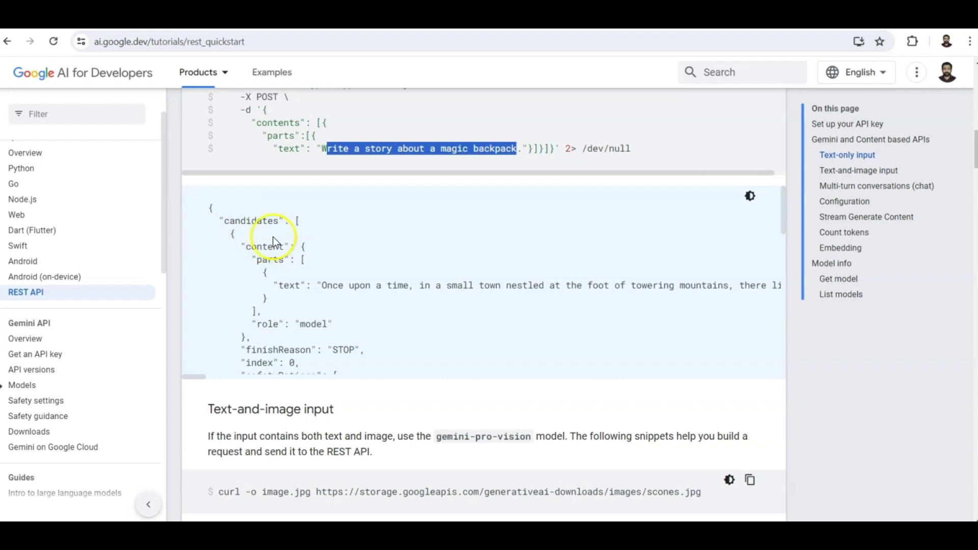
{"action": "left_click_drag", "start_coordinate": [225, 220], "coordinate": [278, 223]}
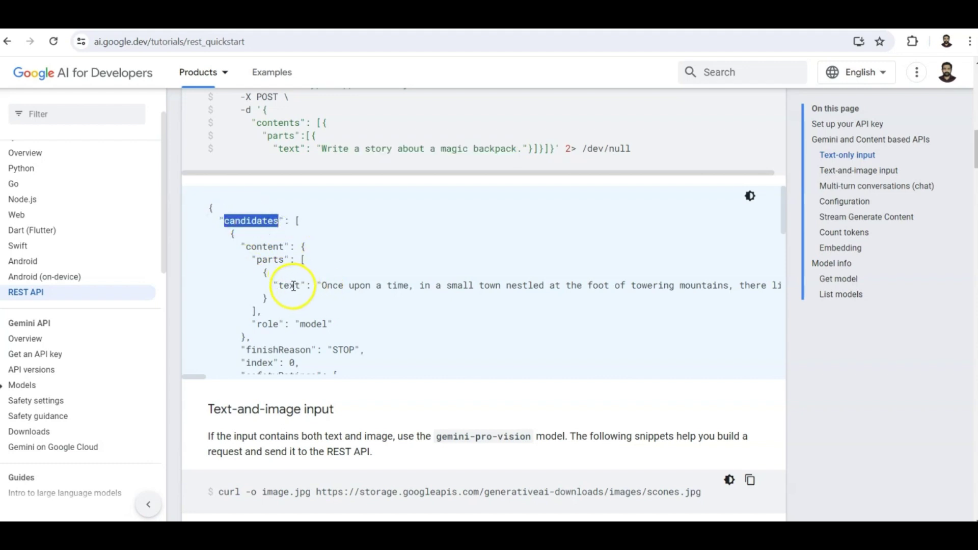
{"action": "left_click_drag", "start_coordinate": [279, 286], "coordinate": [727, 283]}
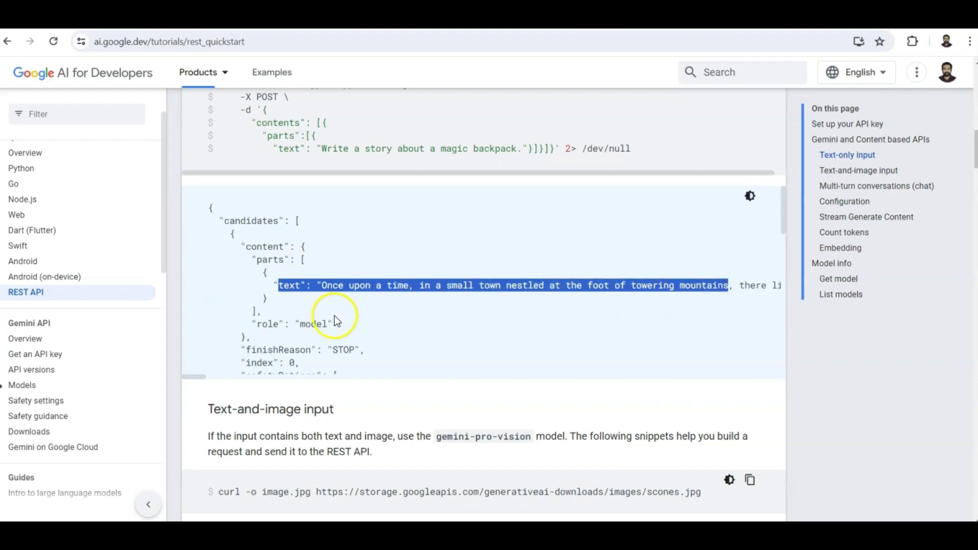
{"action": "left_click", "coordinate": [339, 290]}
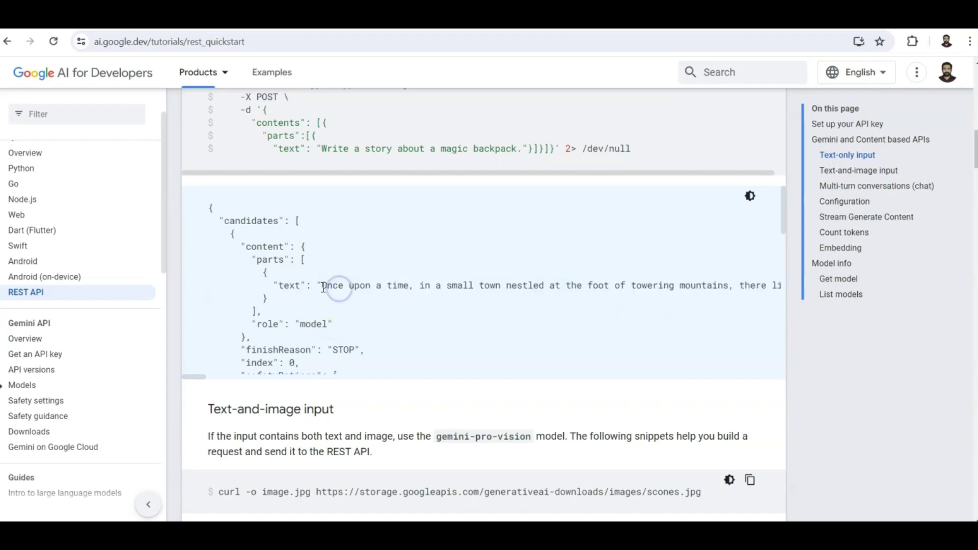
{"action": "left_click_drag", "start_coordinate": [322, 286], "coordinate": [765, 289]}
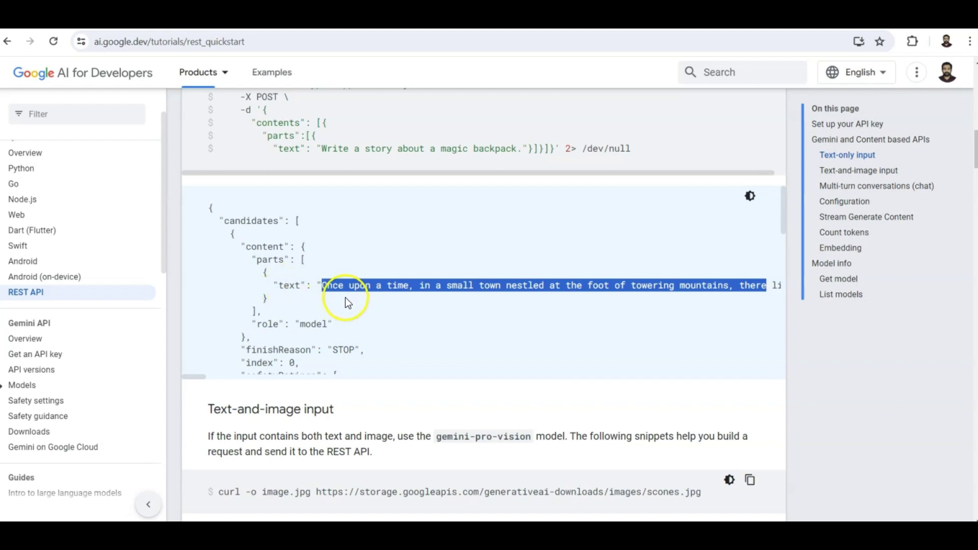
Read through the finish reason and safety ratings in the text-only sample response.
{"action": "scroll", "coordinate": [381, 304], "scroll_direction": "down", "scroll_amount": 1}
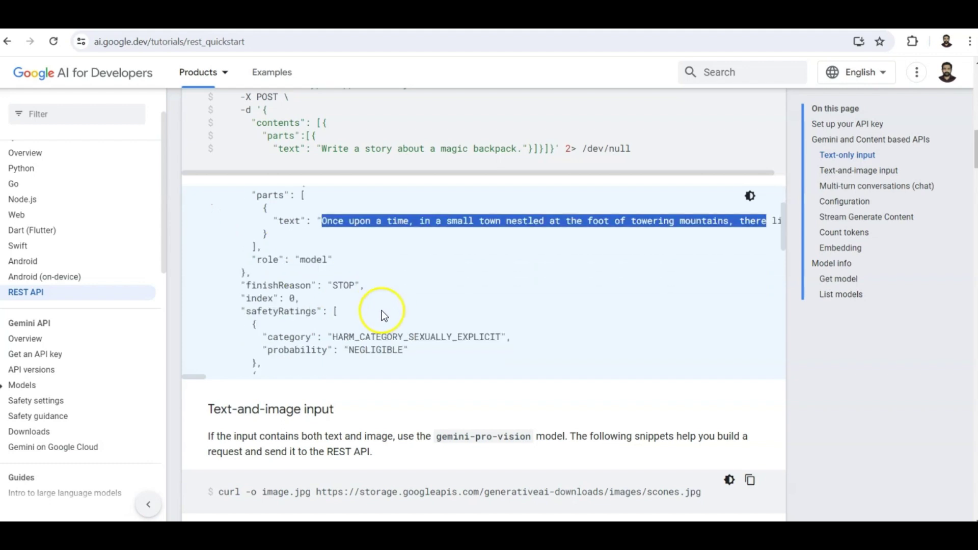
{"action": "scroll", "coordinate": [343, 326], "scroll_direction": "down", "scroll_amount": 1}
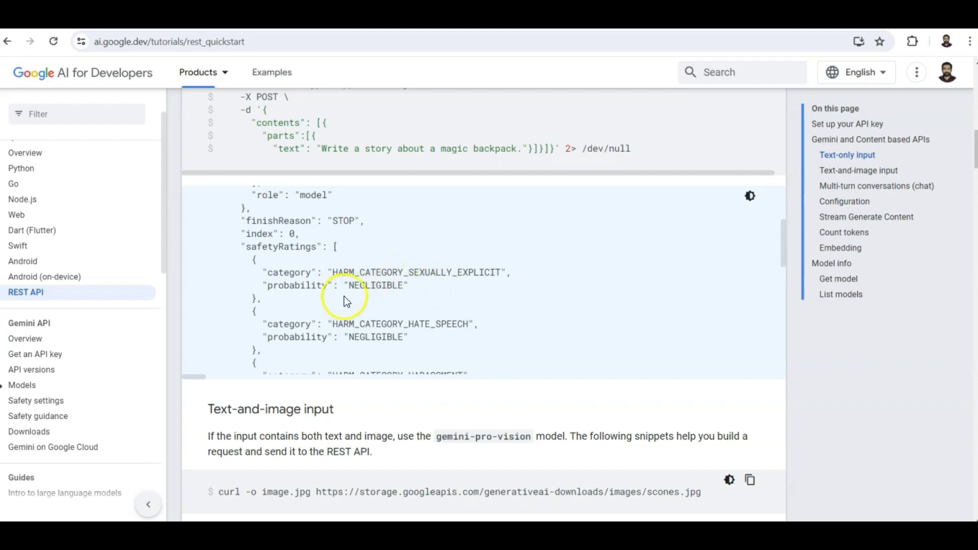
{"action": "scroll", "coordinate": [353, 295], "scroll_direction": "down", "scroll_amount": 2}
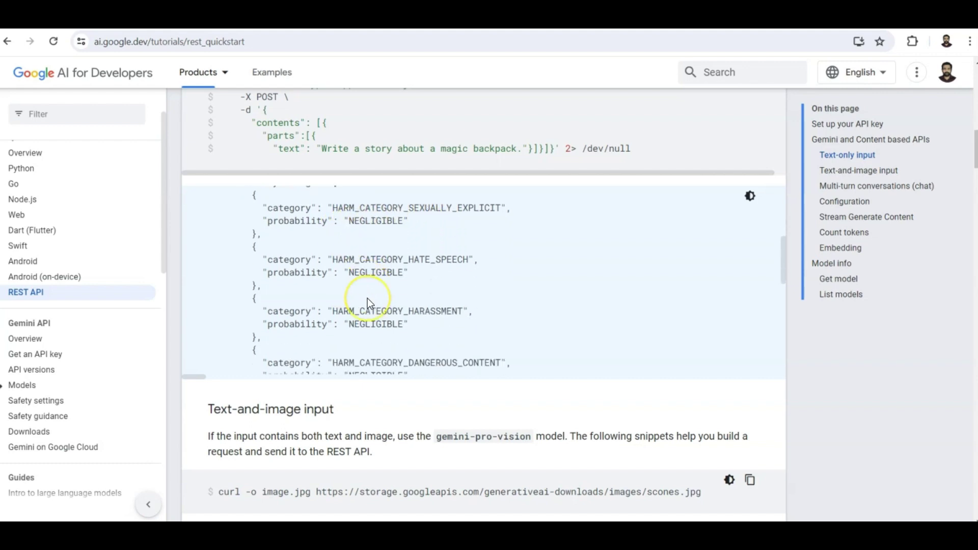
{"action": "scroll", "coordinate": [367, 298], "scroll_direction": "down", "scroll_amount": 5}
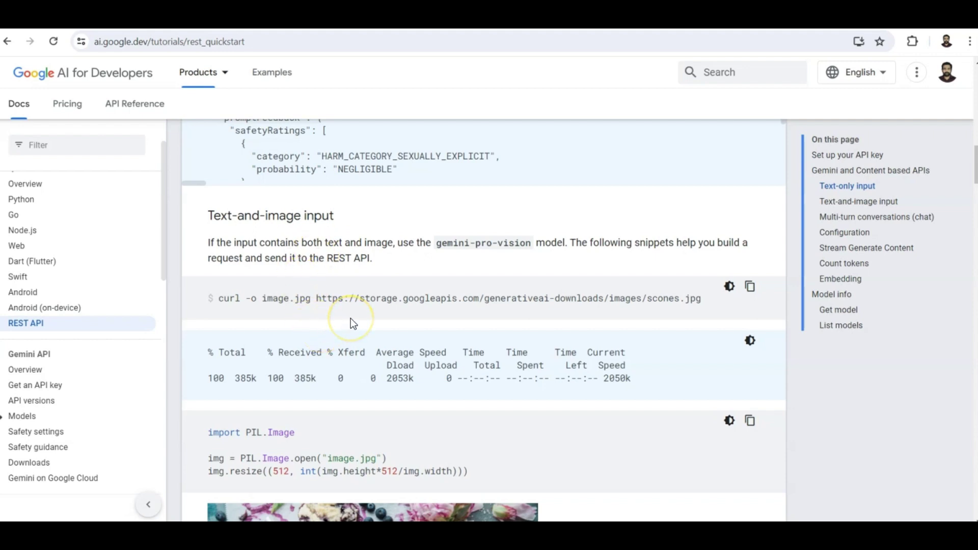
In the Text-and-image input section, examine the curl request's endpoint URL, vision model name, content-type header and data parameter.
{"action": "scroll", "coordinate": [351, 318], "scroll_direction": "down", "scroll_amount": 15}
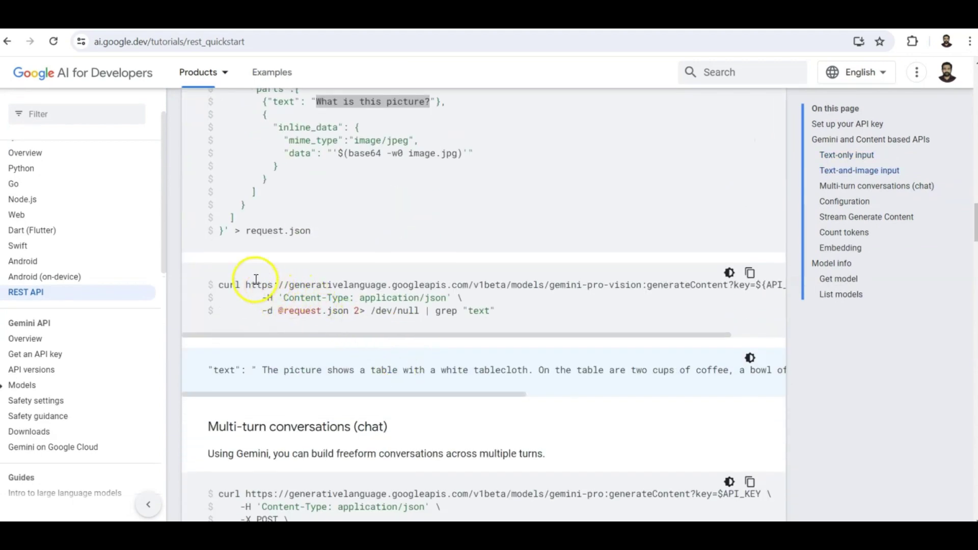
{"action": "left_click_drag", "start_coordinate": [246, 284], "coordinate": [553, 287]}
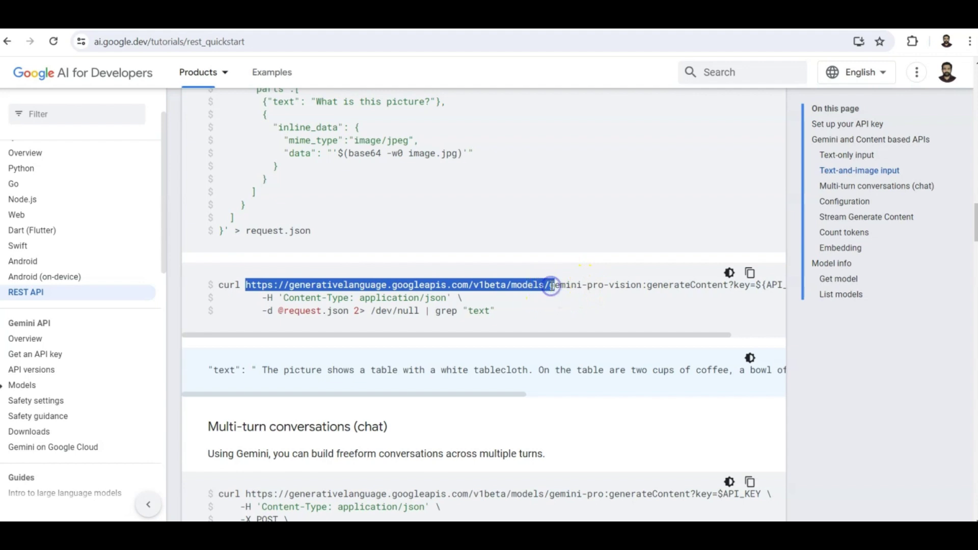
{"action": "left_click_drag", "start_coordinate": [602, 285], "coordinate": [552, 291]}
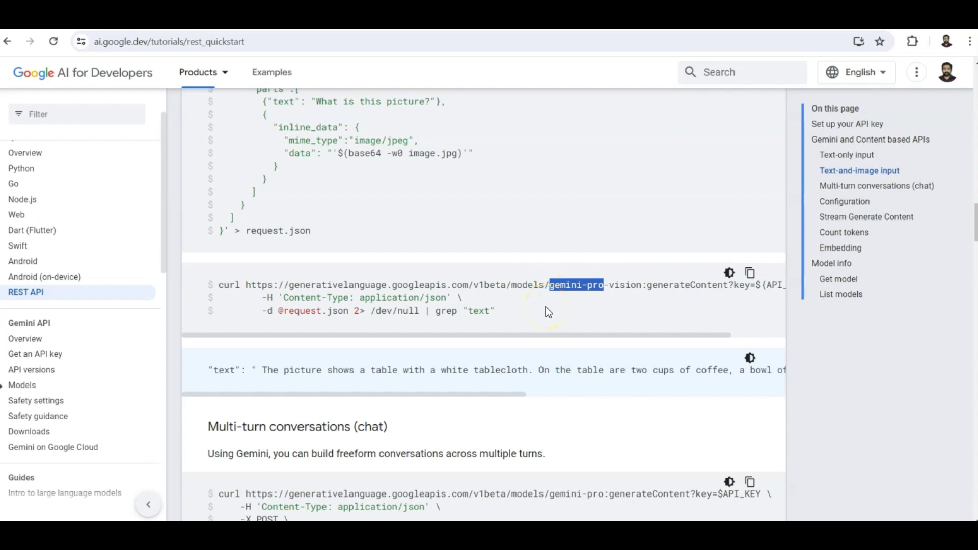
{"action": "left_click", "coordinate": [579, 290]}
{"action": "left_click_drag", "start_coordinate": [604, 285], "coordinate": [614, 285]}
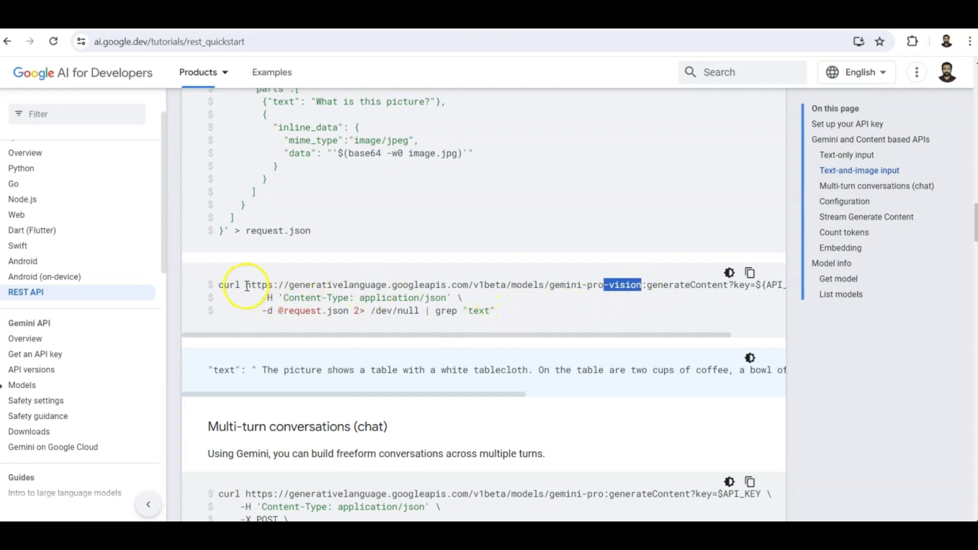
{"action": "left_click_drag", "start_coordinate": [247, 286], "coordinate": [442, 298]}
{"action": "left_click_drag", "start_coordinate": [266, 310], "coordinate": [285, 312]}
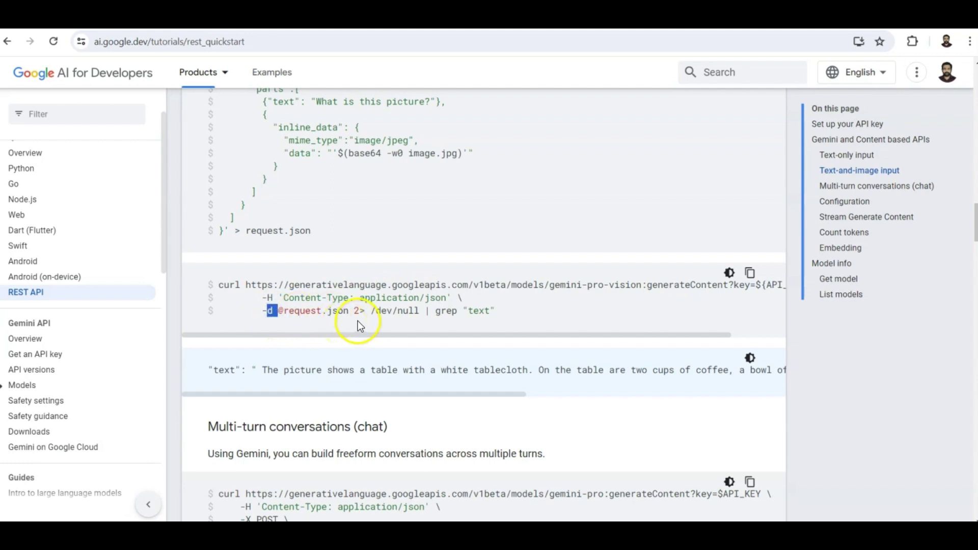
Examine the request.json body of the text-and-image example, including its text prompt, mime_type and base64 image data fields.
{"action": "scroll", "coordinate": [358, 326], "scroll_direction": "up", "scroll_amount": 3}
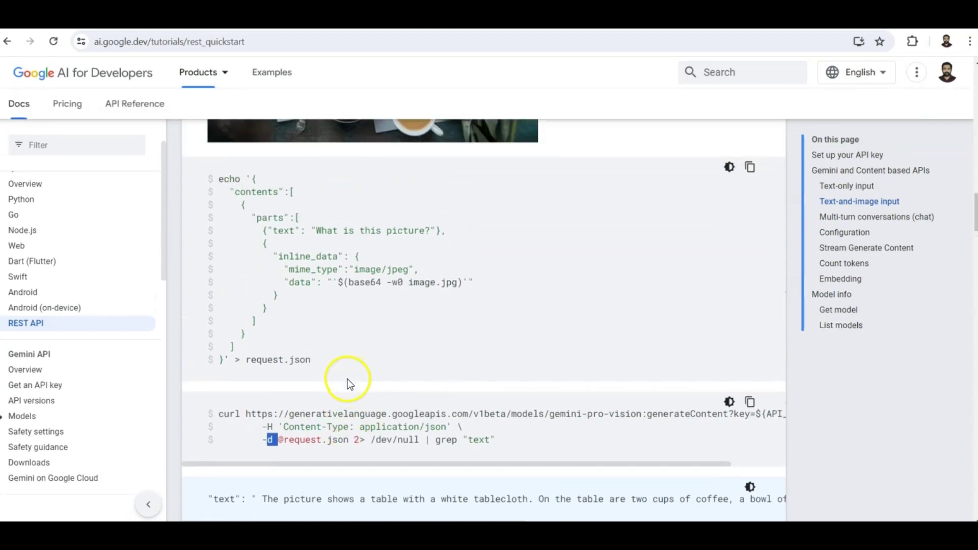
{"action": "left_click_drag", "start_coordinate": [227, 255], "coordinate": [292, 412]}
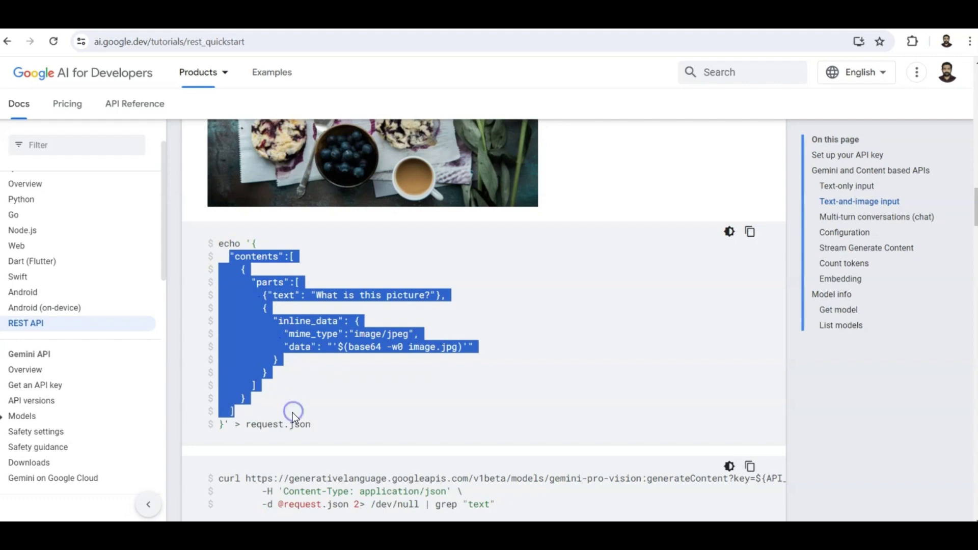
{"action": "left_click", "coordinate": [357, 310]}
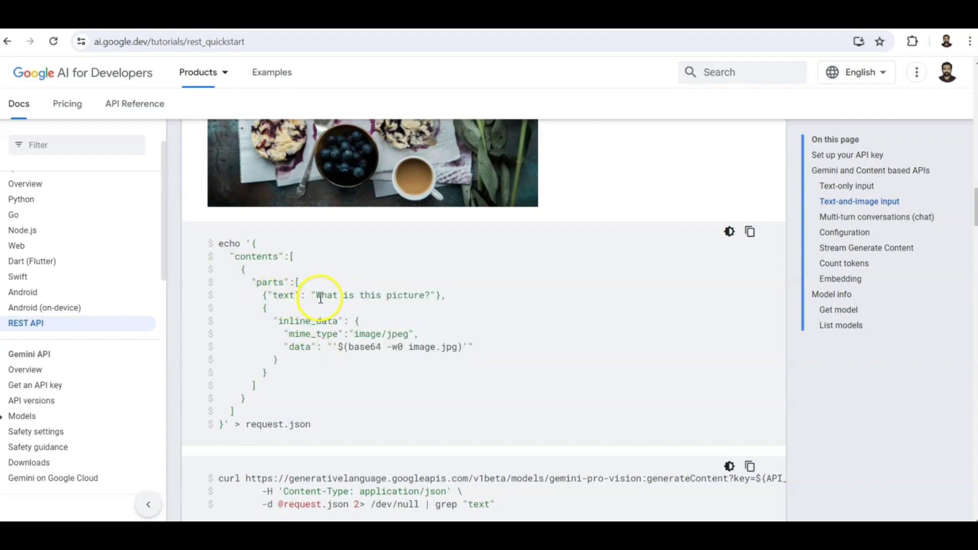
{"action": "left_click_drag", "start_coordinate": [321, 299], "coordinate": [430, 297]}
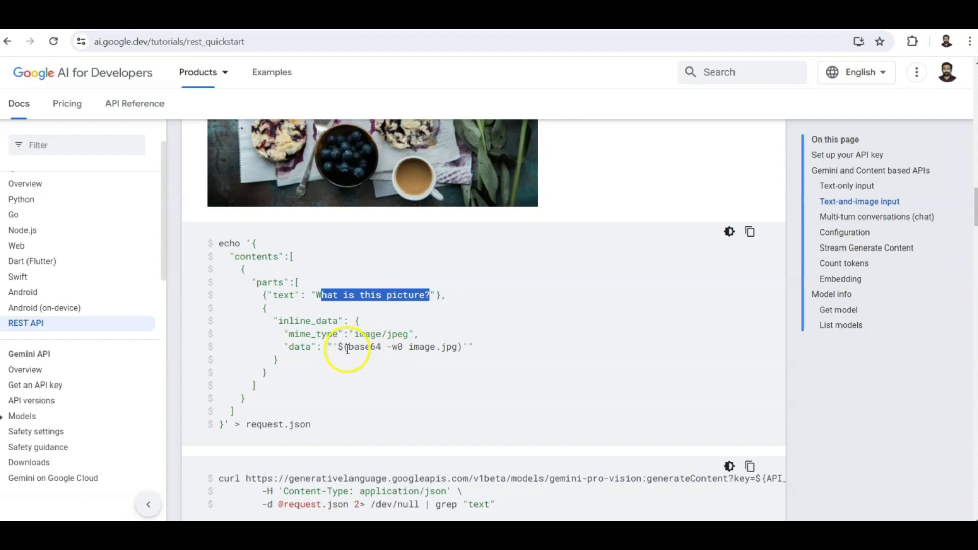
{"action": "left_click_drag", "start_coordinate": [349, 348], "coordinate": [378, 348]}
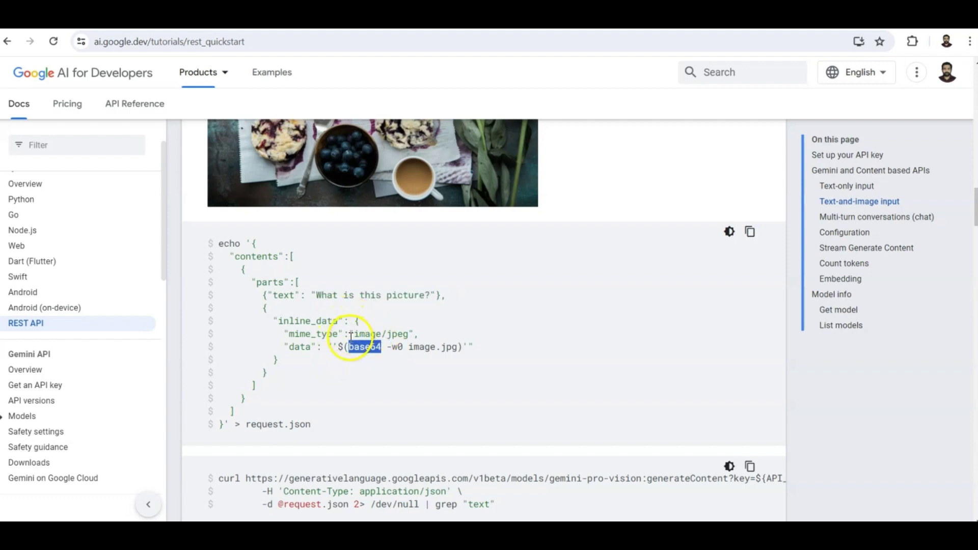
{"action": "left_click_drag", "start_coordinate": [350, 334], "coordinate": [409, 335]}
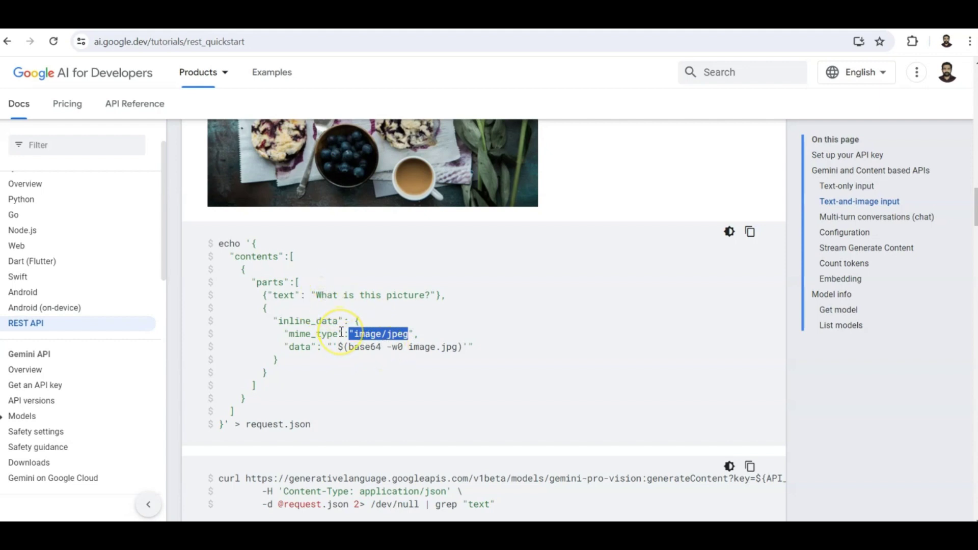
{"action": "scroll", "coordinate": [340, 333], "scroll_direction": "up", "scroll_amount": 3}
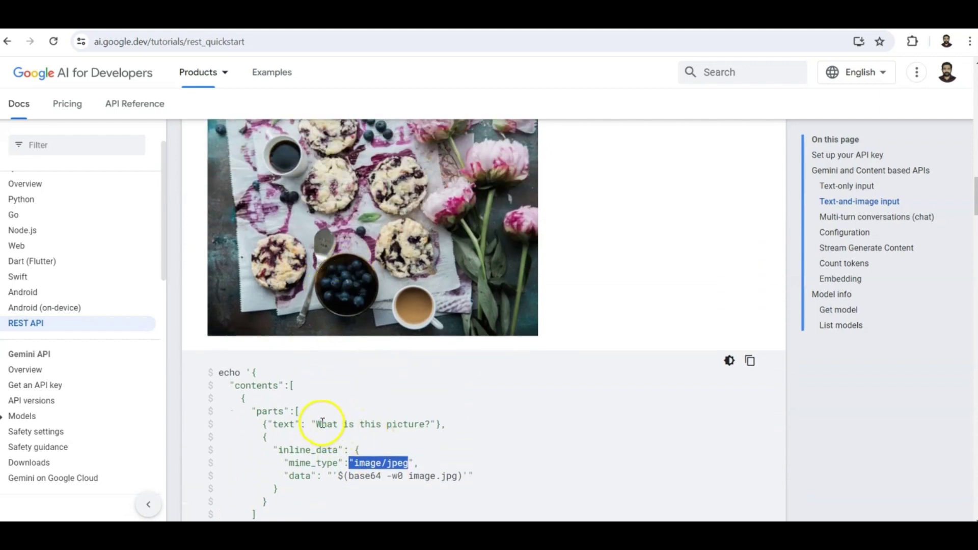
{"action": "left_click_drag", "start_coordinate": [321, 424], "coordinate": [420, 424]}
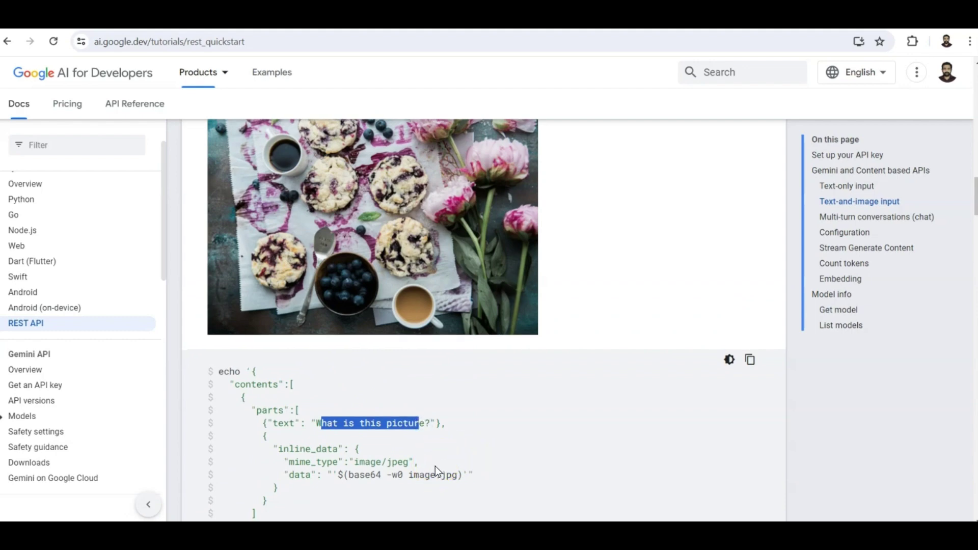
Read the sample text response returned for the text-and-image request.
{"action": "scroll", "coordinate": [371, 442], "scroll_direction": "down", "scroll_amount": 6}
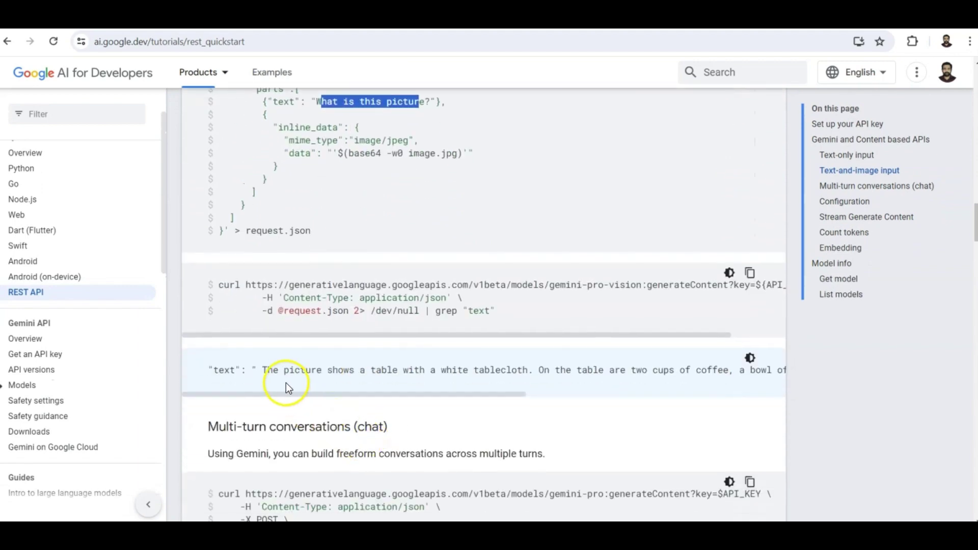
{"action": "double_click", "coordinate": [267, 369]}
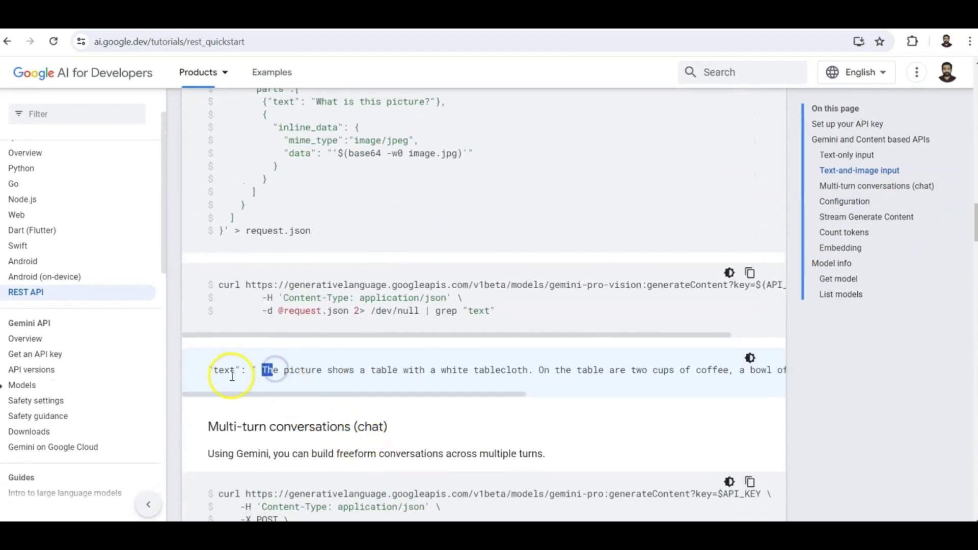
{"action": "left_click", "coordinate": [266, 370]}
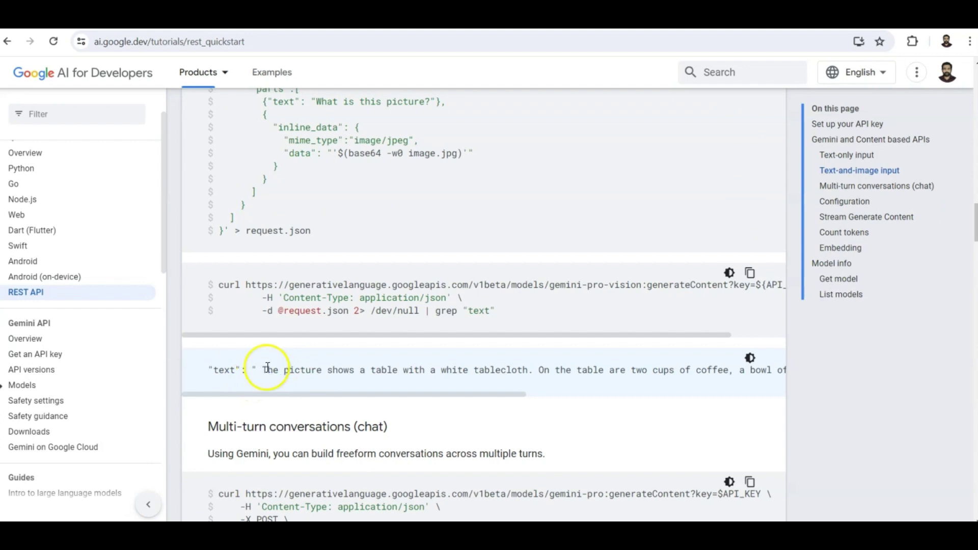
{"action": "left_click_drag", "start_coordinate": [263, 371], "coordinate": [495, 372]}
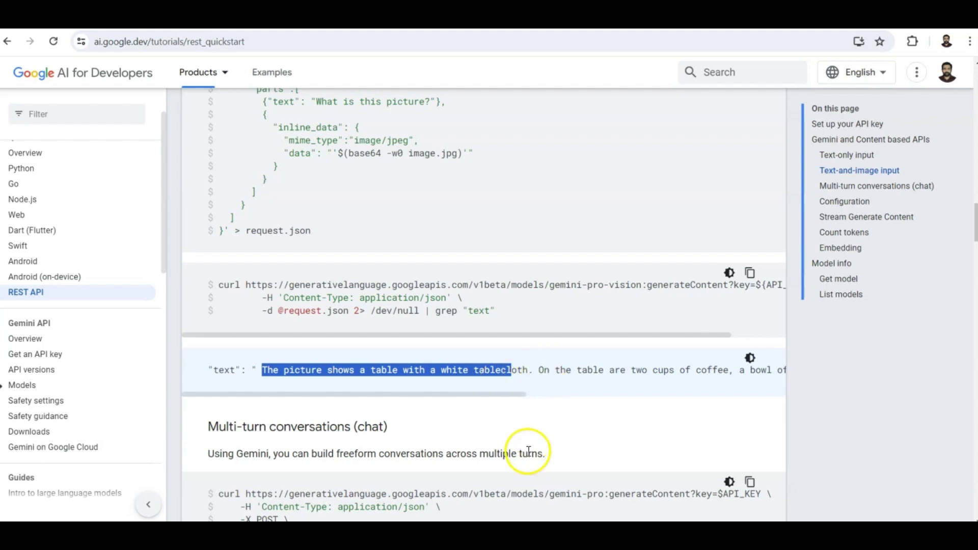
{"action": "scroll", "coordinate": [528, 452], "scroll_direction": "up", "scroll_amount": 3}
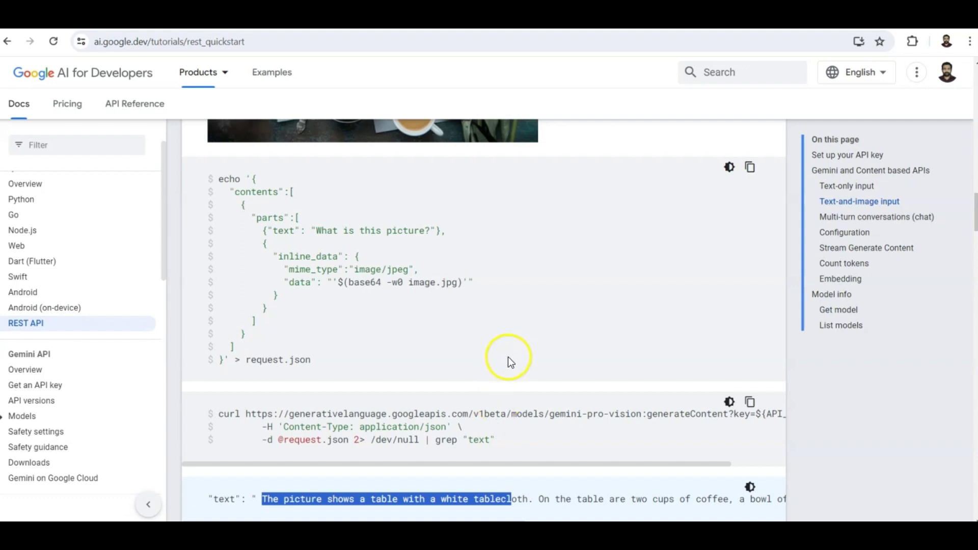
Switch to Power Automate and create an instant cloud flow named Gemini Test Flow with the "Manually trigger a flow" trigger.
{"action": "key", "text": "alt+Tab"}
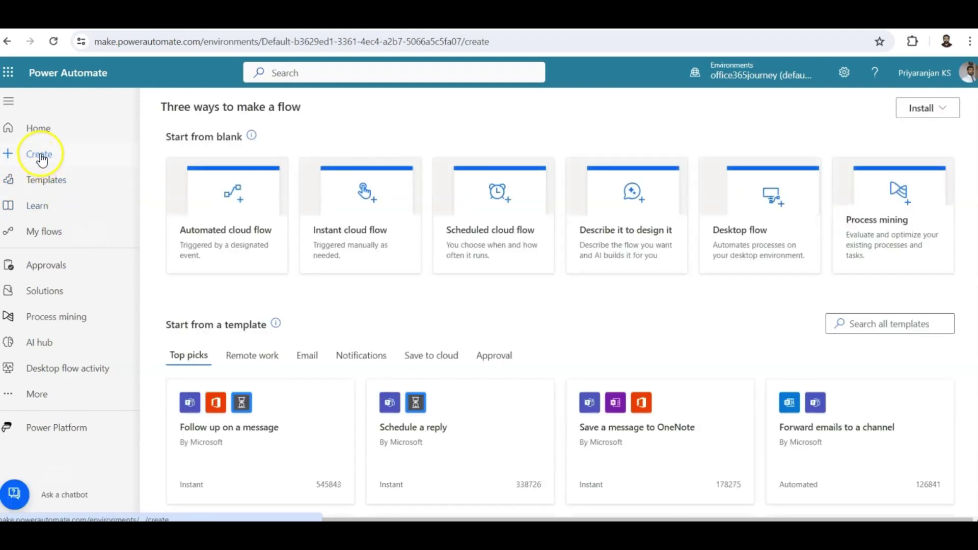
{"action": "left_click", "coordinate": [338, 231]}
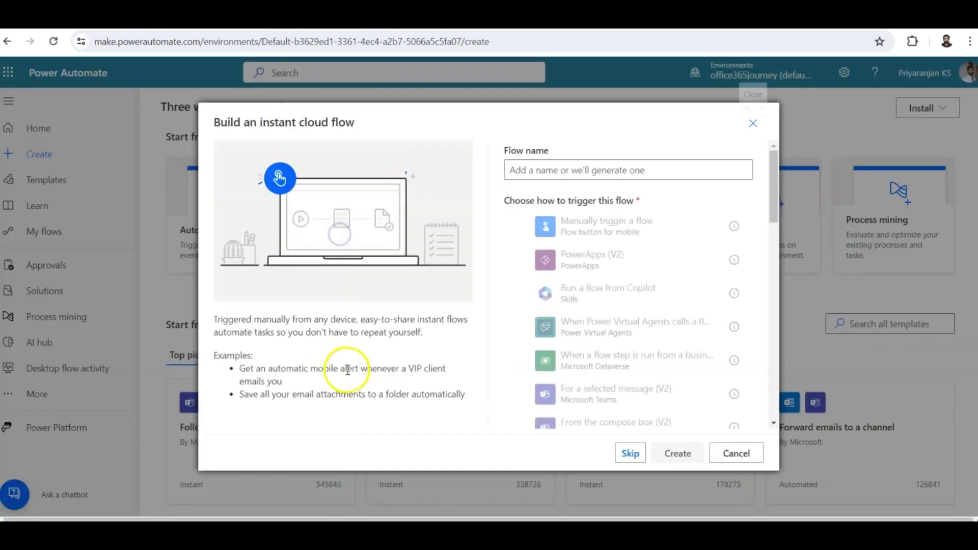
{"action": "left_click", "coordinate": [586, 169]}
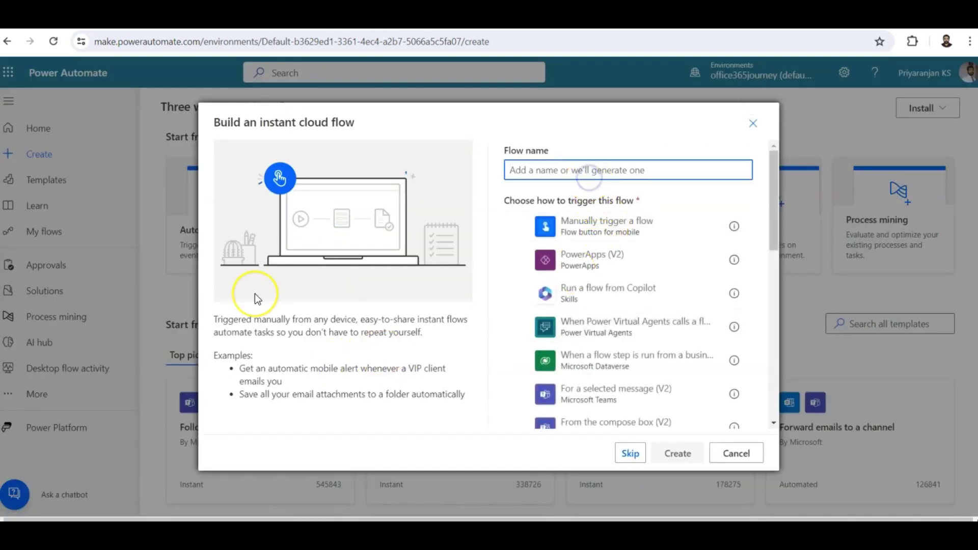
{"action": "type", "text": "Gemini Test "}
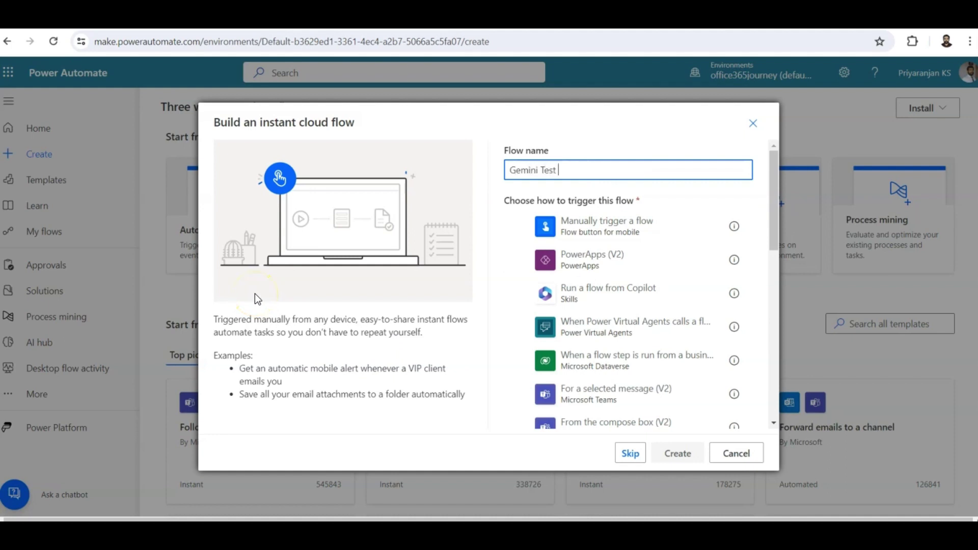
{"action": "type", "text": "Flow"}
{"action": "left_click", "coordinate": [620, 223]}
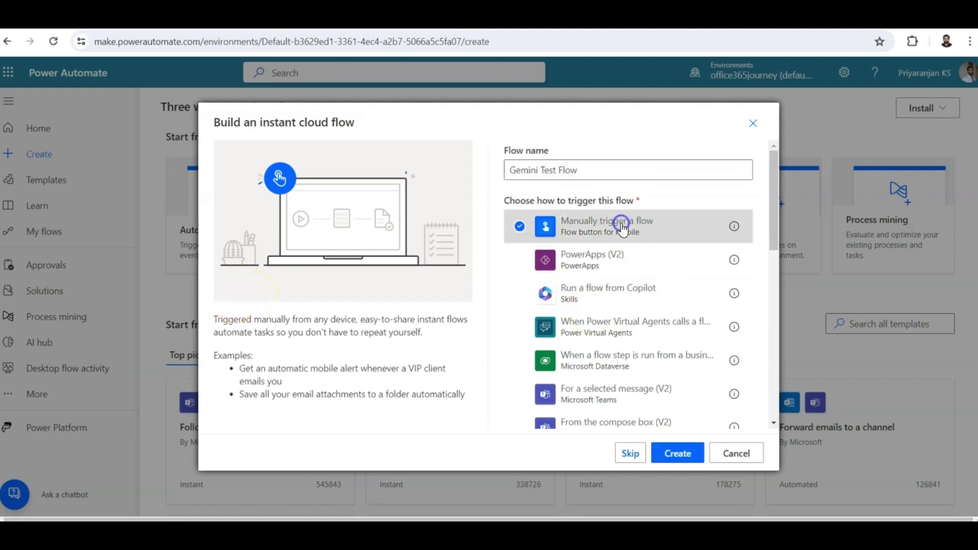
{"action": "left_click", "coordinate": [680, 457]}
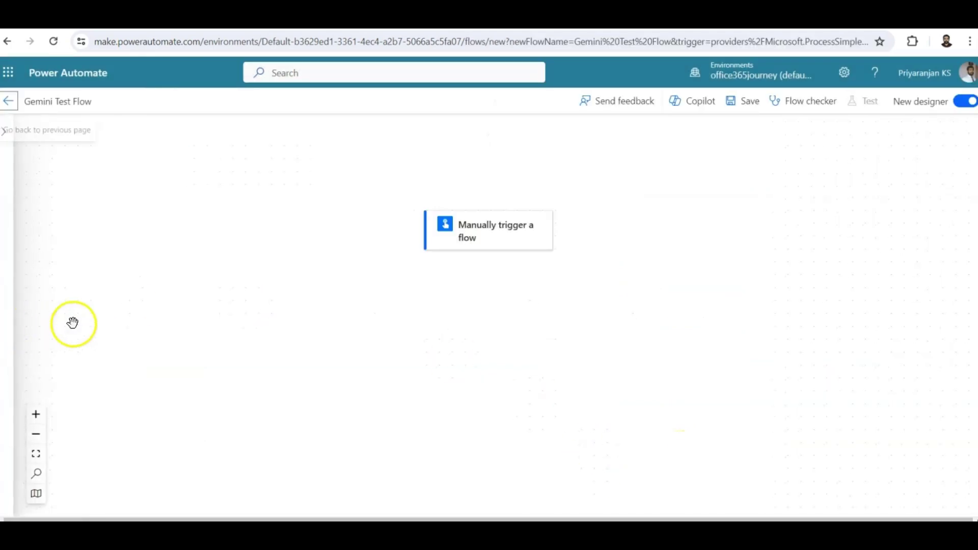
Turn off the new designer, dismiss the feedback form, and add an HTTP action after the manual trigger.
{"action": "left_click", "coordinate": [958, 105]}
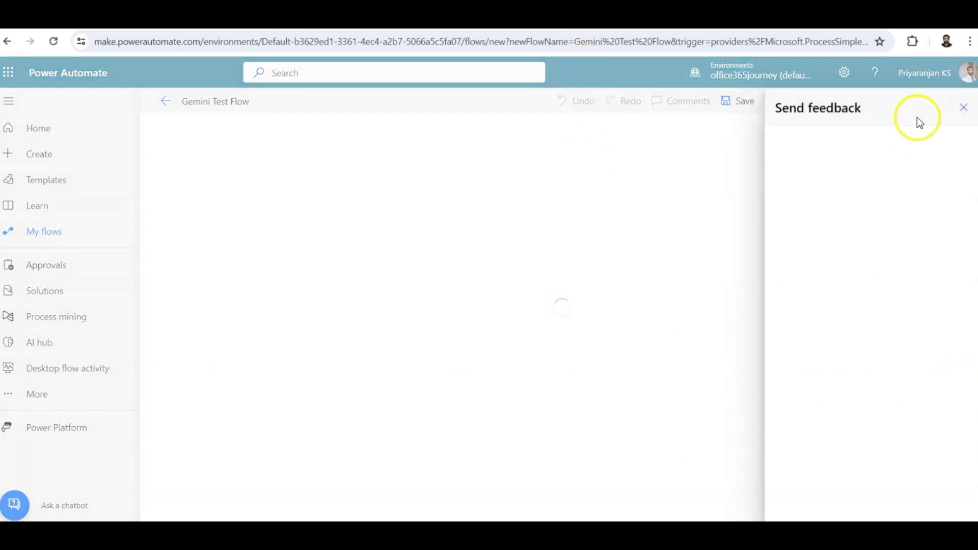
{"action": "left_click", "coordinate": [964, 109]}
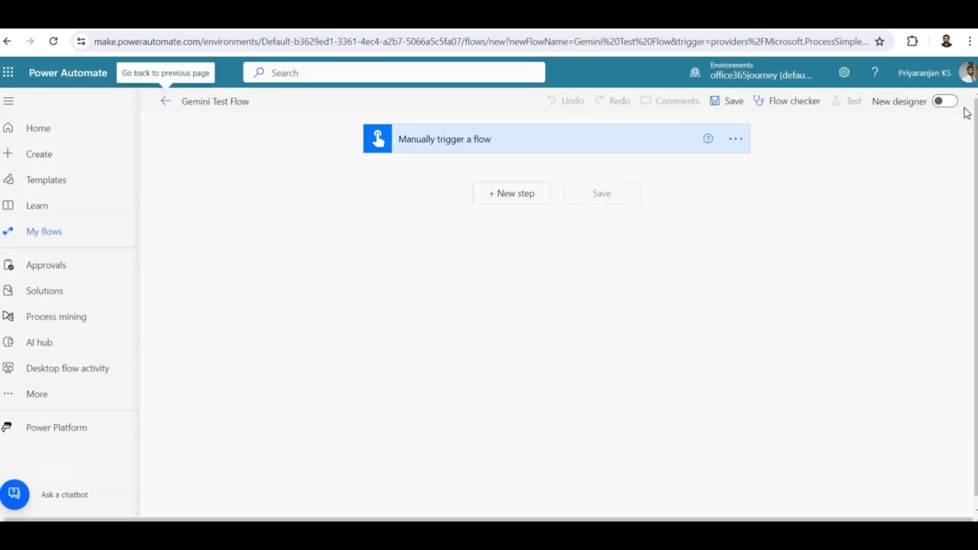
{"action": "left_click", "coordinate": [507, 200]}
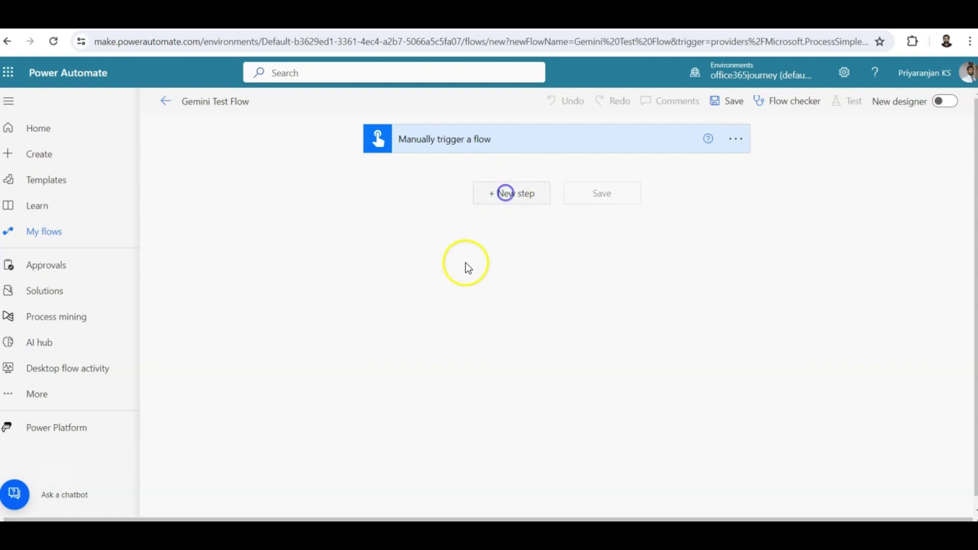
{"action": "type", "text": "HTTP "}
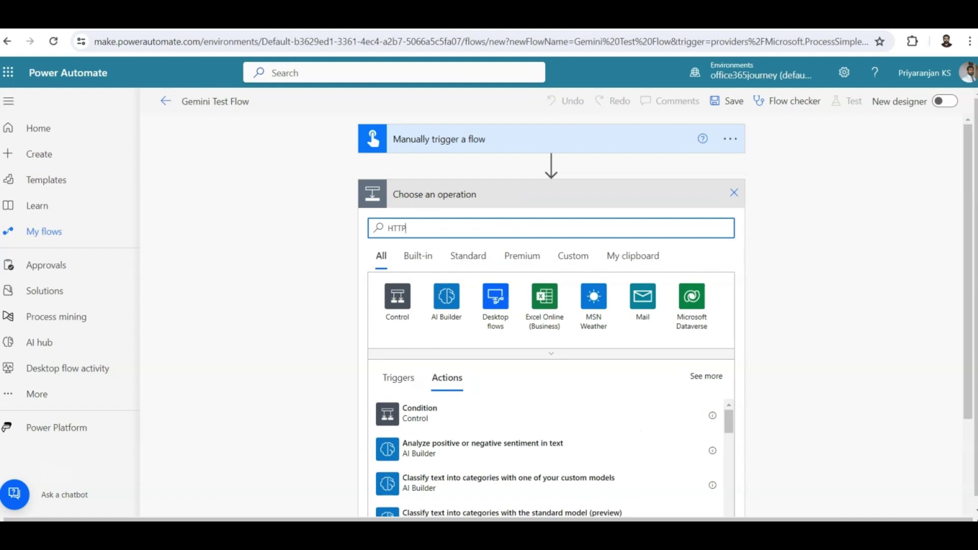
{"action": "type", "text": "Action"}
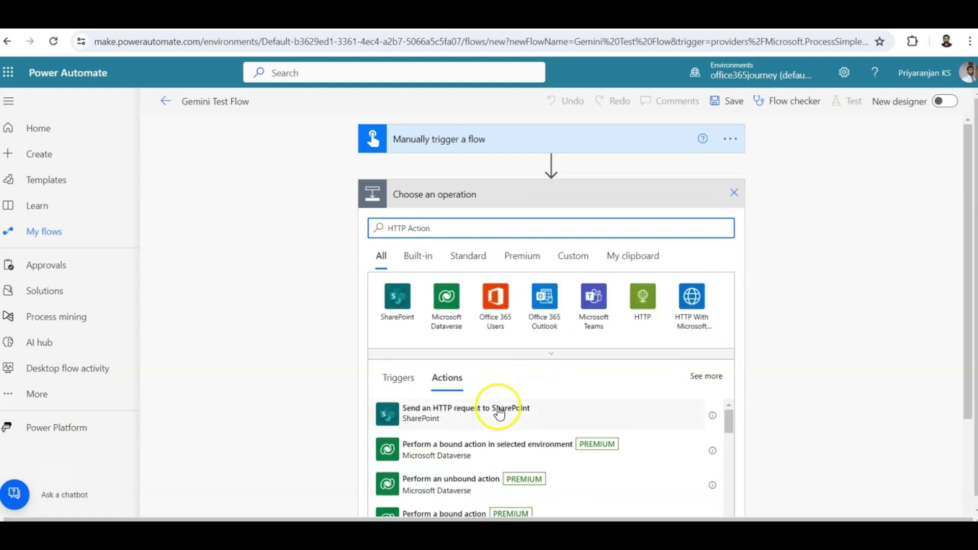
{"action": "scroll", "coordinate": [774, 406], "scroll_direction": "down", "scroll_amount": 1}
{"action": "scroll", "coordinate": [620, 413], "scroll_direction": "down", "scroll_amount": 3}
{"action": "left_click", "coordinate": [412, 494]}
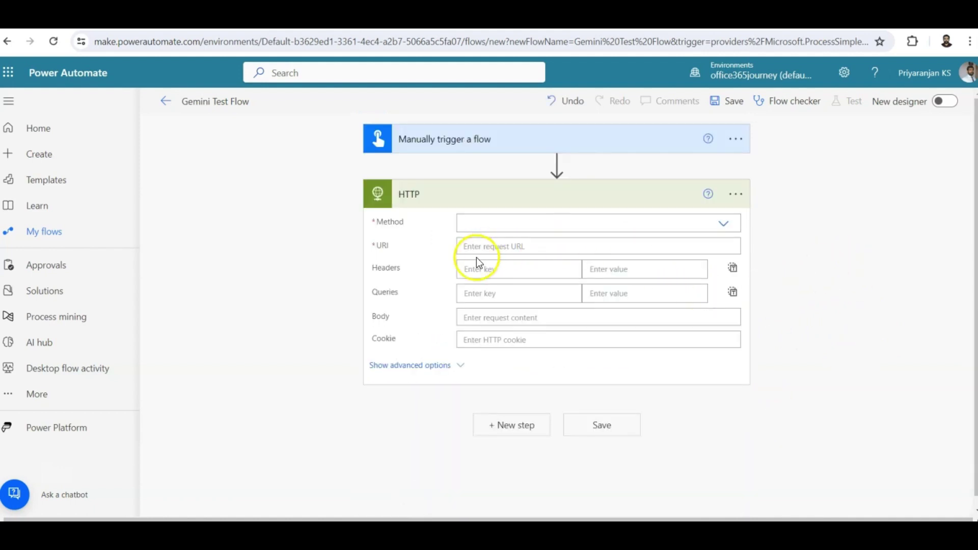
{"action": "left_click", "coordinate": [504, 226]}
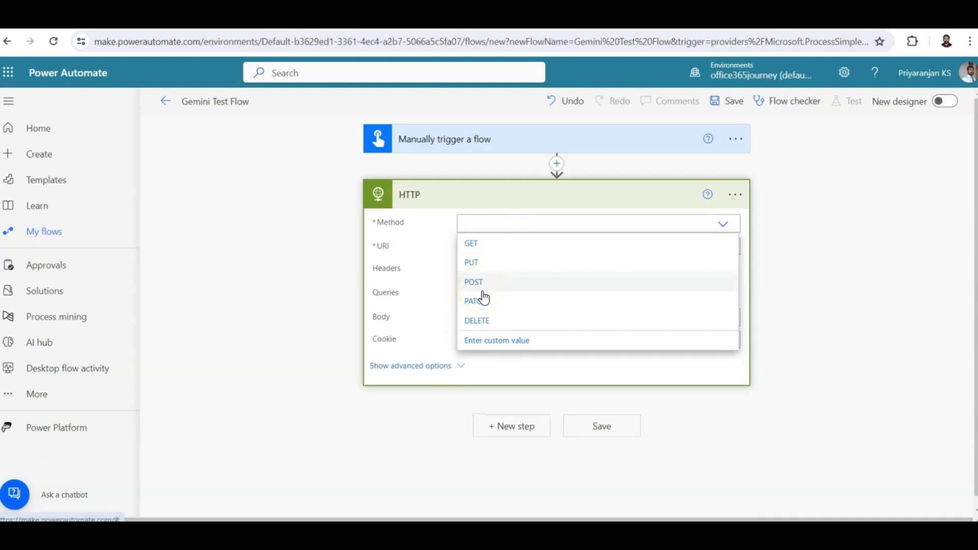
{"action": "left_click", "coordinate": [495, 283]}
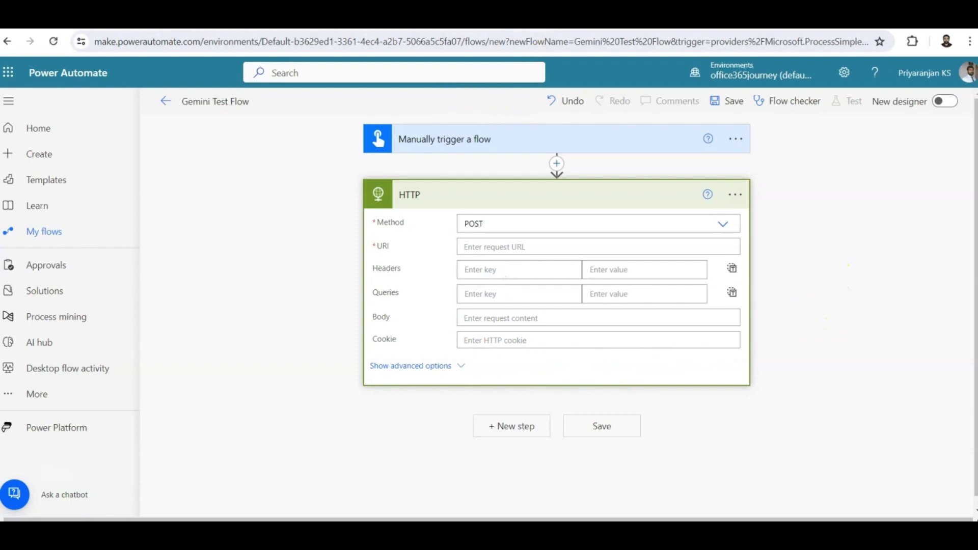
{"action": "left_click", "coordinate": [497, 18]}
{"action": "scroll", "coordinate": [426, 352], "scroll_direction": "up", "scroll_amount": 7}
{"action": "scroll", "coordinate": [427, 352], "scroll_direction": "up", "scroll_amount": 10}
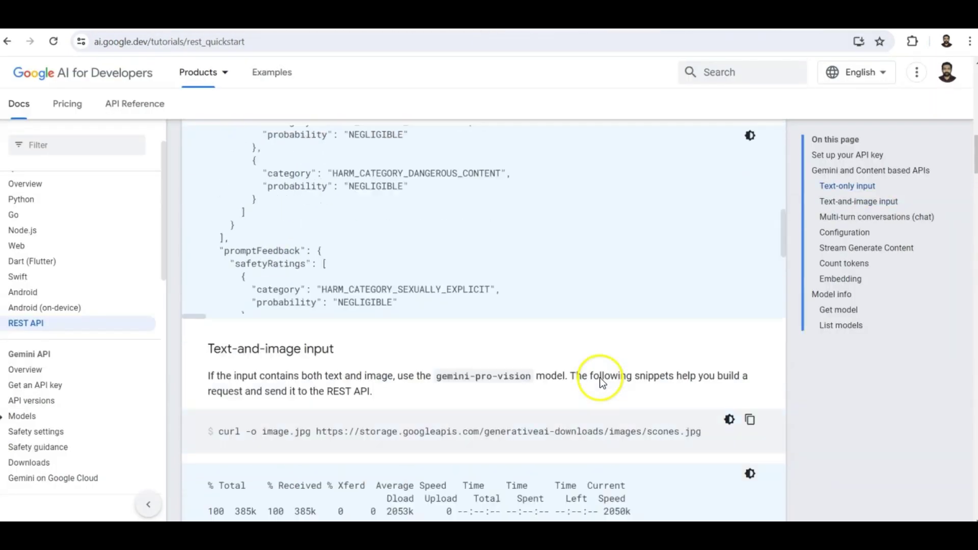
{"action": "left_click_drag", "start_coordinate": [245, 200], "coordinate": [717, 201]}
{"action": "key", "text": "ctrl+c"}
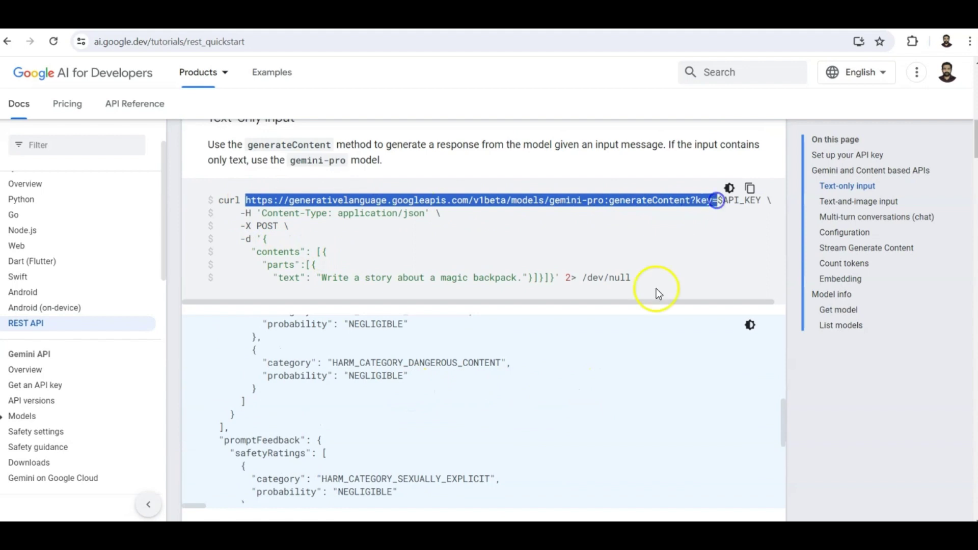
{"action": "key", "text": "alt+Tab"}
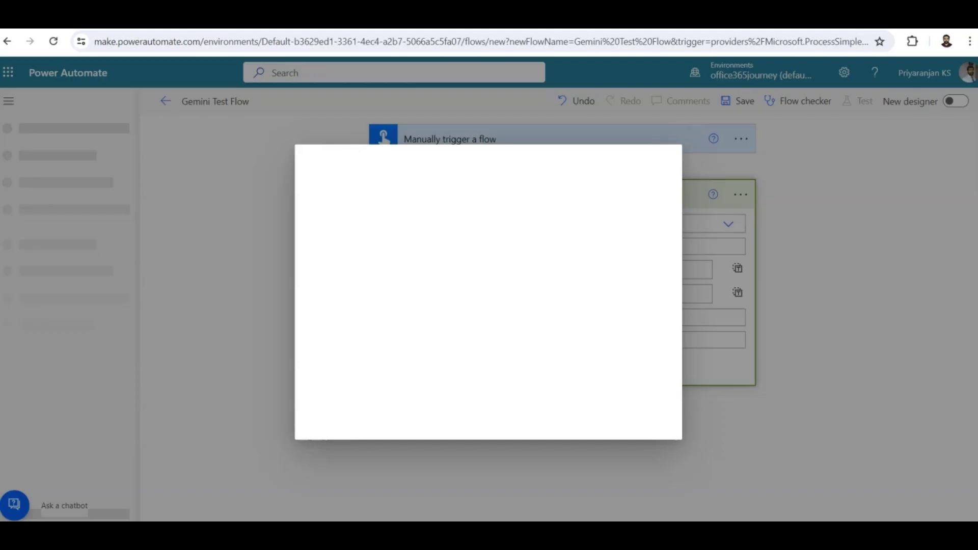
{"action": "left_click", "coordinate": [652, 159]}
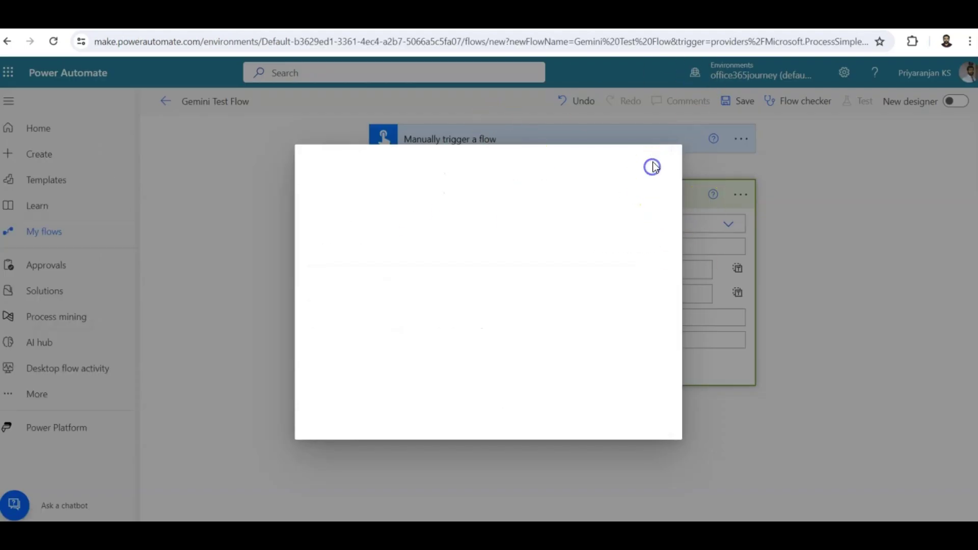
{"action": "left_click", "coordinate": [538, 246]}
{"action": "key", "text": "ctrl+v"}
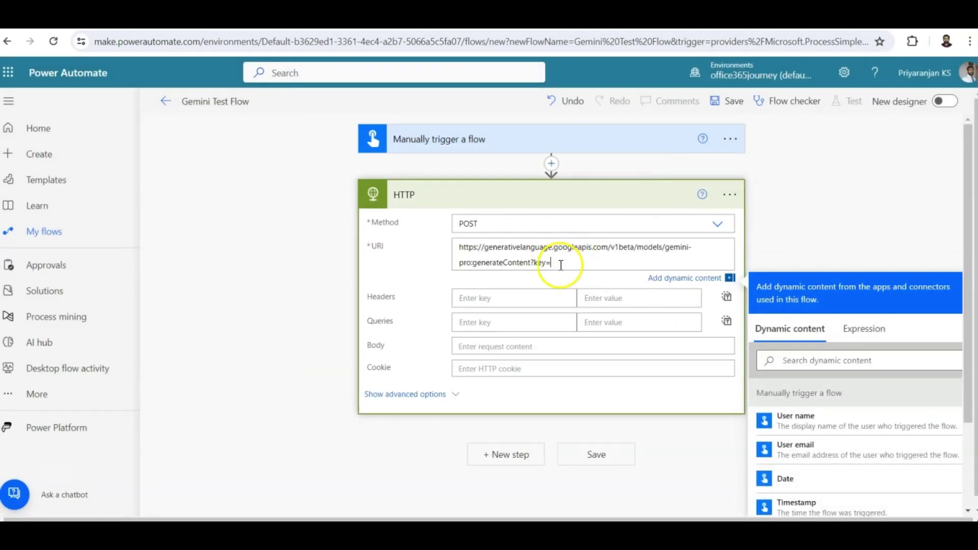
Copy the API key created on Mar 18, 2024 from Google AI Studio and append it to the HTTP action's URI.
{"action": "key", "text": "alt+Tab"}
{"action": "scroll", "coordinate": [94, 260], "scroll_direction": "up", "scroll_amount": 2}
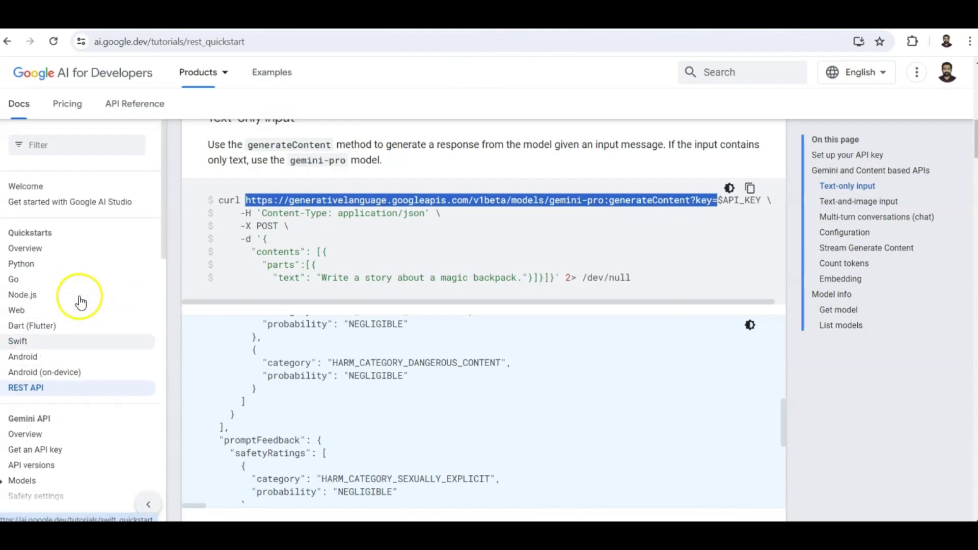
{"action": "left_click", "coordinate": [448, 19]}
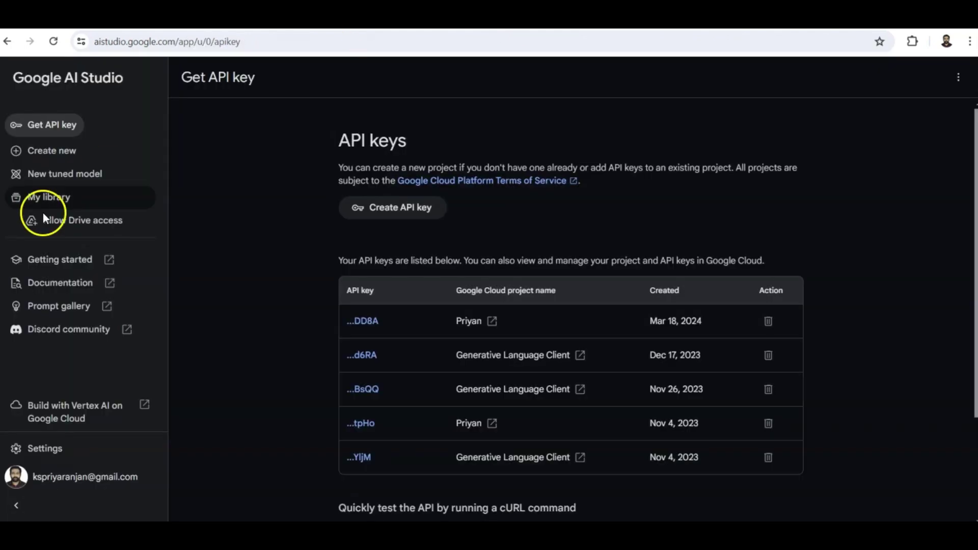
{"action": "left_click", "coordinate": [53, 125]}
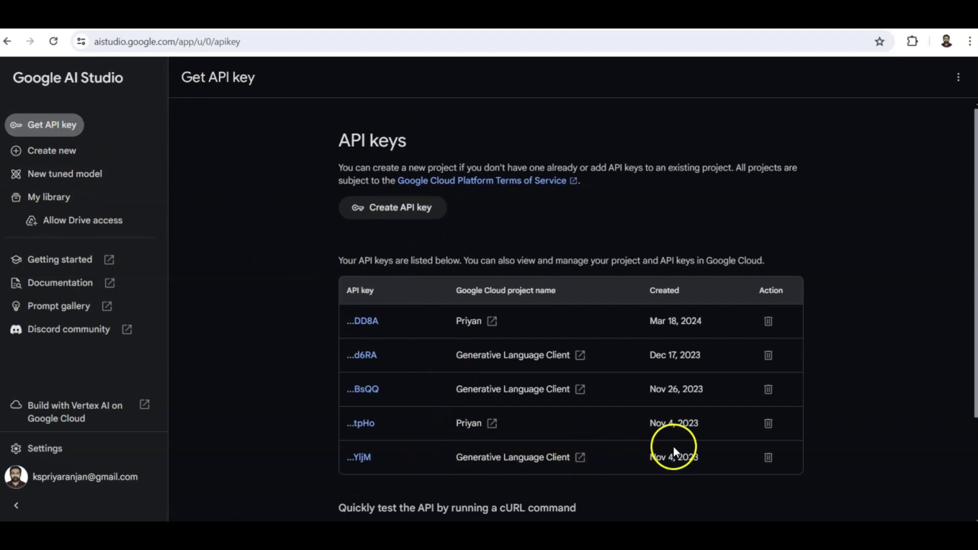
{"action": "left_click", "coordinate": [393, 319]}
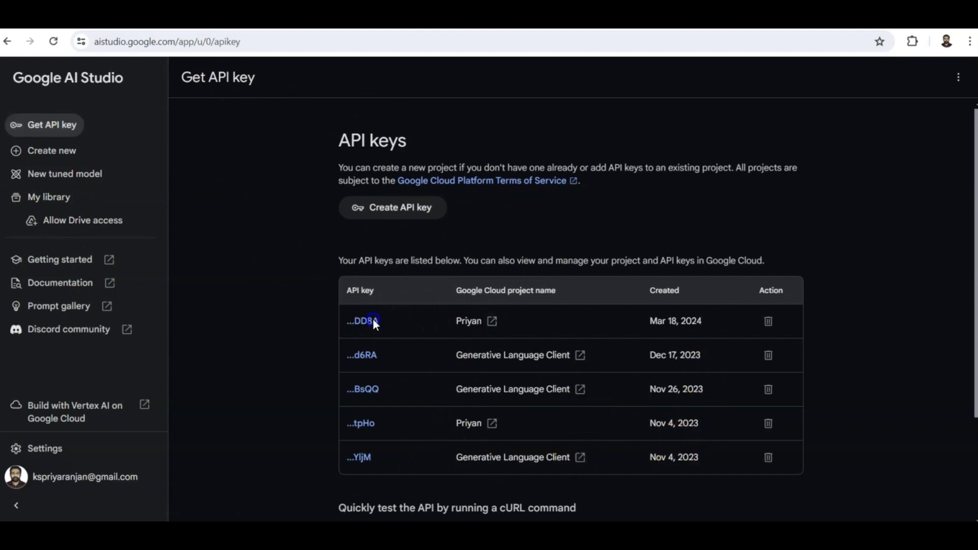
{"action": "left_click", "coordinate": [521, 323]}
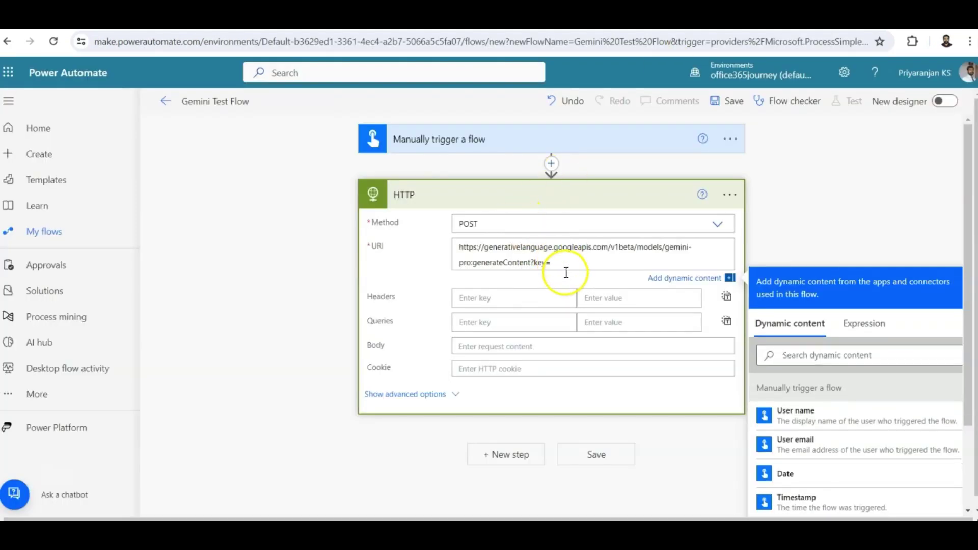
{"action": "key", "text": "ctrl+v"}
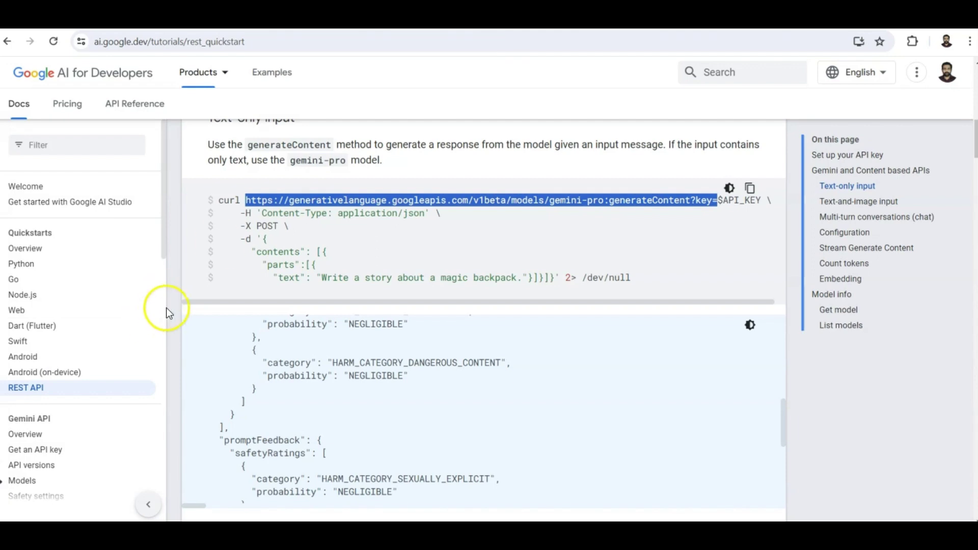
Add a Content-Type header with the value application/json to the HTTP action, copying both from the docs' text-only curl example.
{"action": "left_click", "coordinate": [302, 224]}
{"action": "left_click_drag", "start_coordinate": [261, 214], "coordinate": [327, 211]}
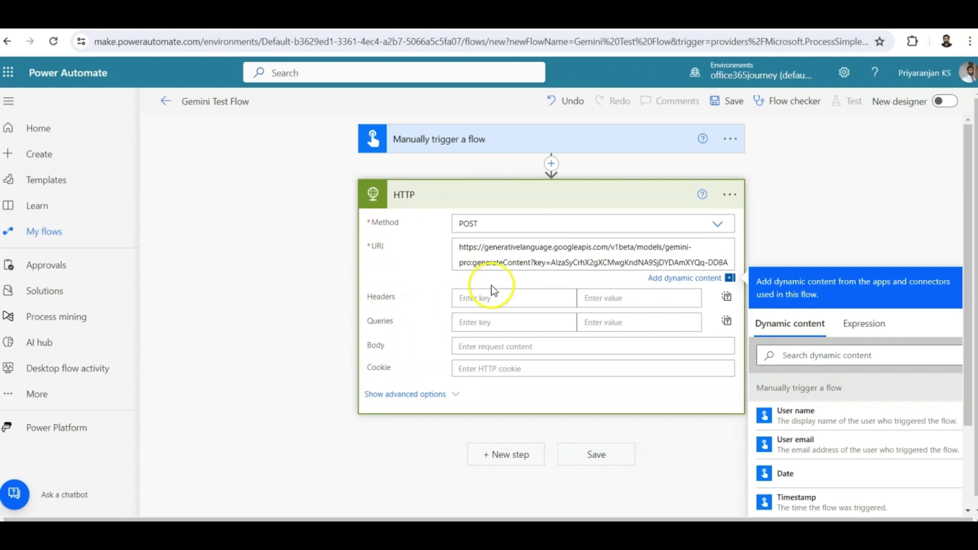
{"action": "left_click", "coordinate": [491, 291]}
{"action": "key", "text": "ctrl+v"}
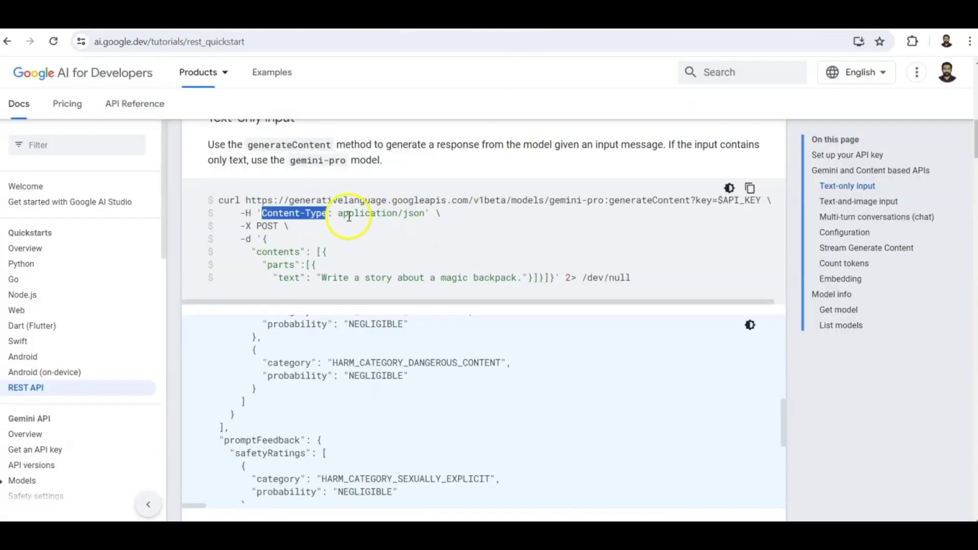
{"action": "left_click_drag", "start_coordinate": [339, 214], "coordinate": [412, 216]}
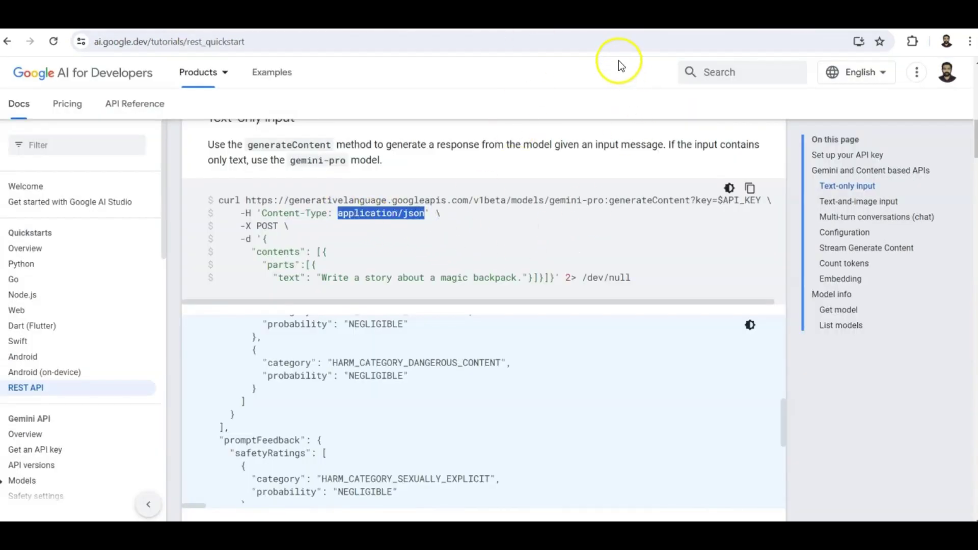
{"action": "left_click", "coordinate": [619, 20]}
{"action": "left_click", "coordinate": [603, 281]}
{"action": "key", "text": "ctrl+v"}
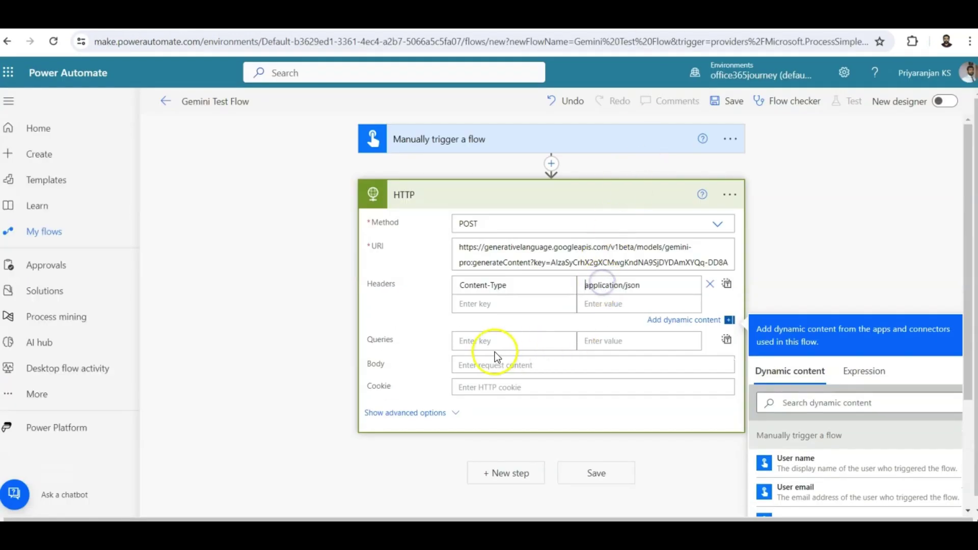
Fill the HTTP action's Body with the "Write a story about a magic backpack." JSON from the docs' text-only example.
{"action": "left_click", "coordinate": [485, 365]}
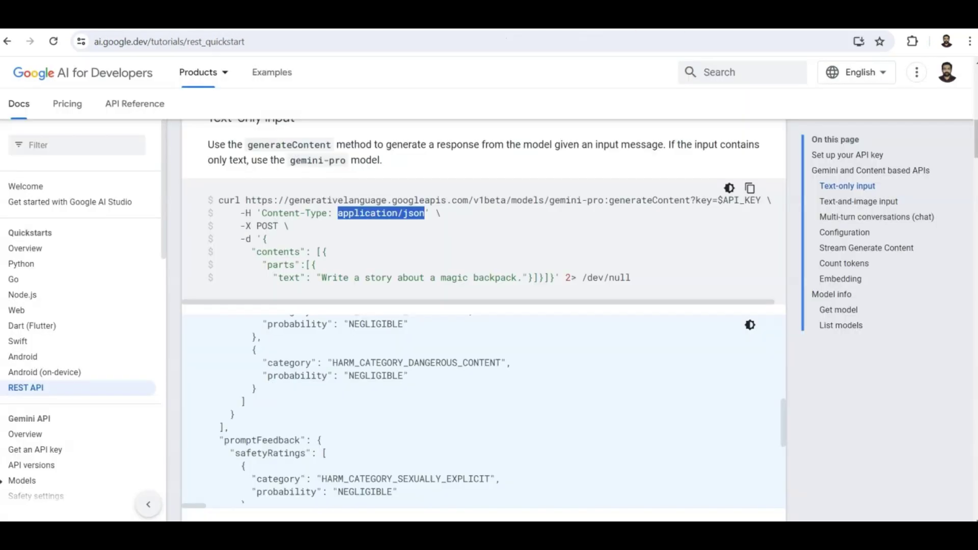
{"action": "left_click", "coordinate": [489, 20]}
{"action": "left_click_drag", "start_coordinate": [264, 239], "coordinate": [552, 283]}
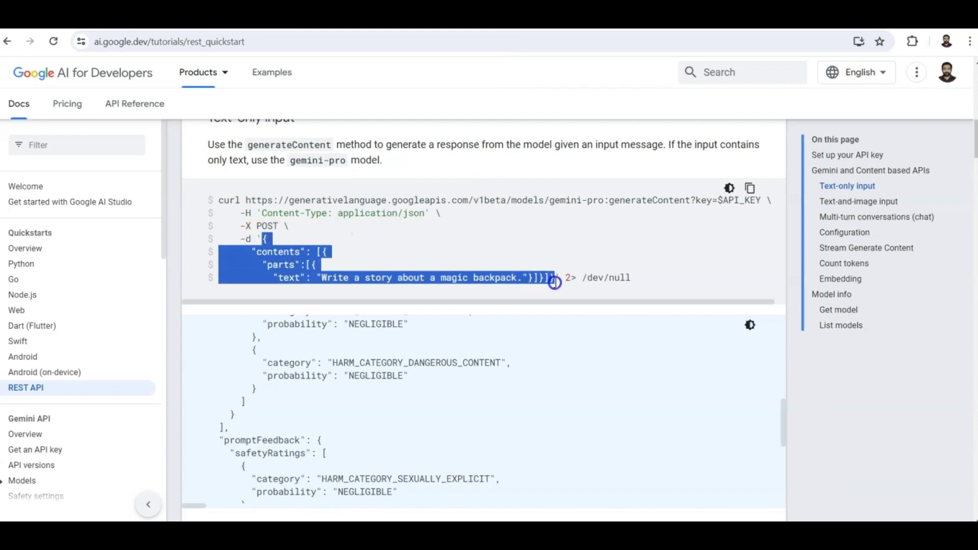
{"action": "key", "text": "ctrl+c"}
{"action": "key", "text": "ctrl+Tab"}
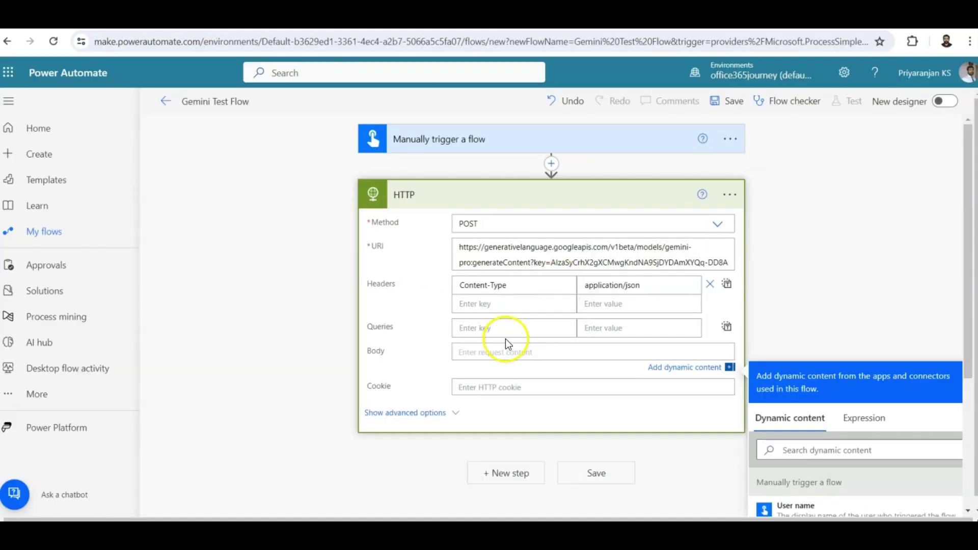
{"action": "left_click", "coordinate": [491, 351]}
{"action": "key", "text": "ctrl+v"}
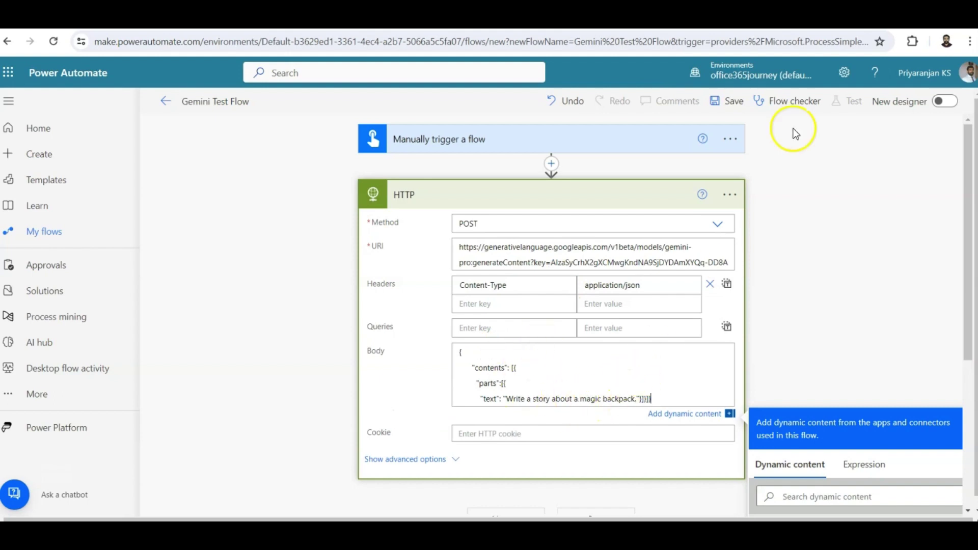
Search the web for "json formatter", open jsonformatter.org, and format the magic backpack request JSON there.
{"action": "key", "text": "ctrl+t"}
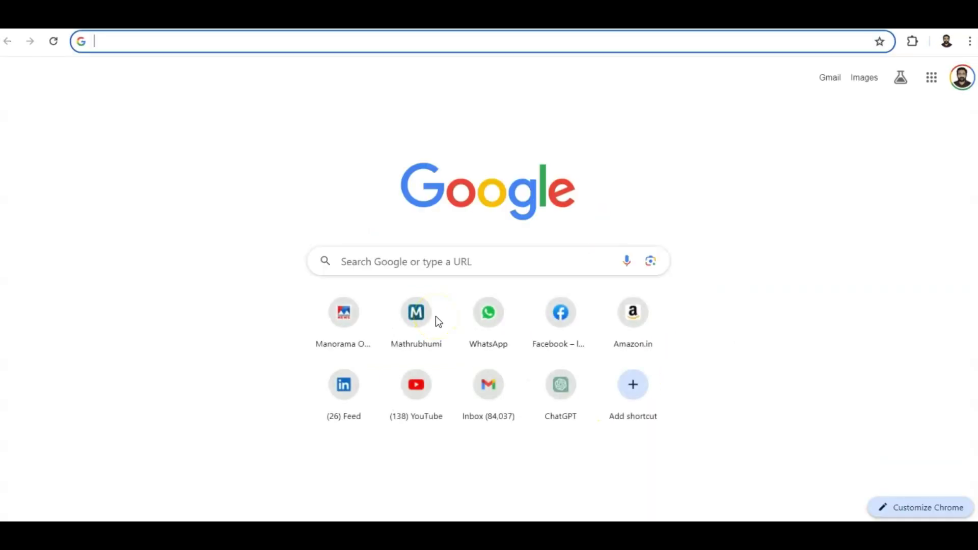
{"action": "type", "text": "json b"}
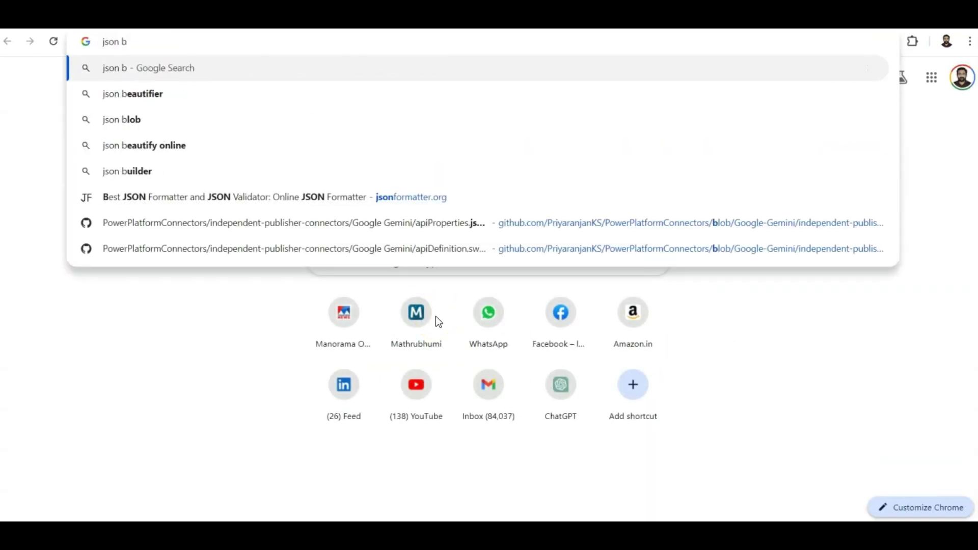
{"action": "key", "text": "BackSpace"}
{"action": "key", "text": "Down"}
{"action": "key", "text": "Return"}
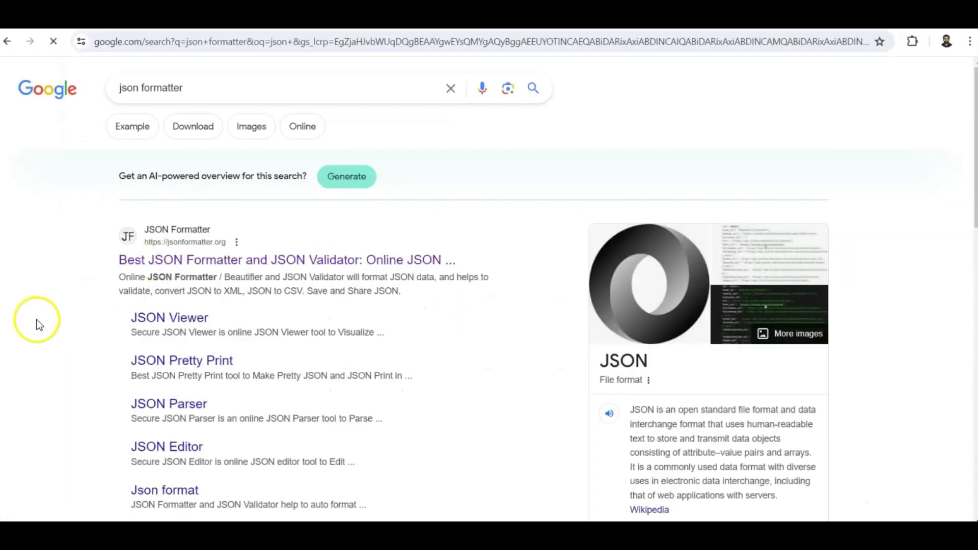
{"action": "left_click", "coordinate": [217, 266]}
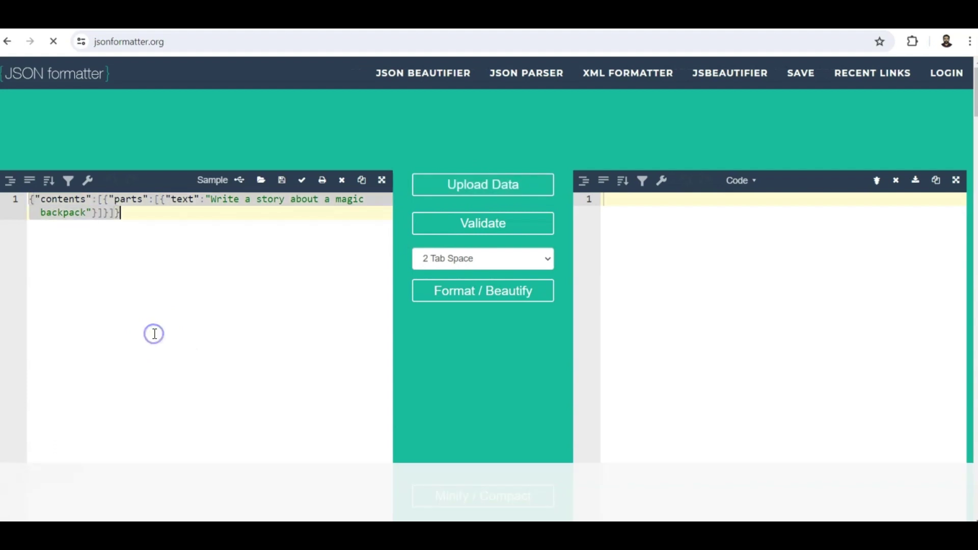
{"action": "left_click_drag", "start_coordinate": [666, 365], "coordinate": [606, 198]}
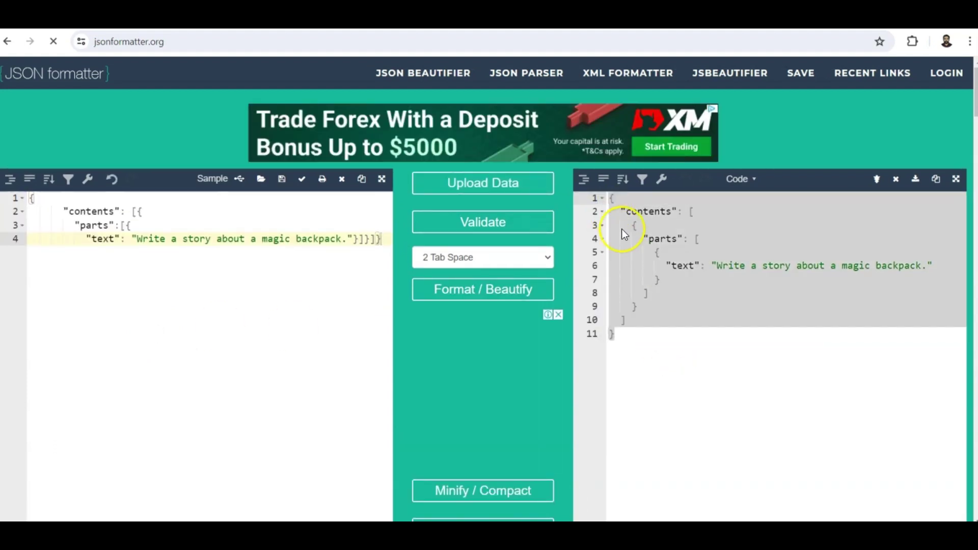
{"action": "left_click", "coordinate": [620, 276]}
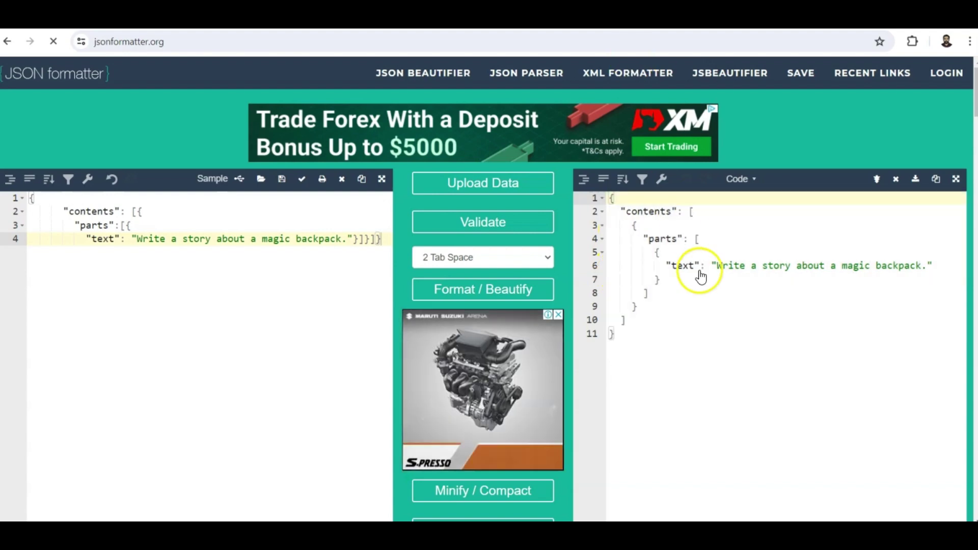
Replace the HTTP action's Body with the formatted magic backpack JSON copied from the JSON formatter's output.
{"action": "left_click_drag", "start_coordinate": [676, 354], "coordinate": [596, 196]}
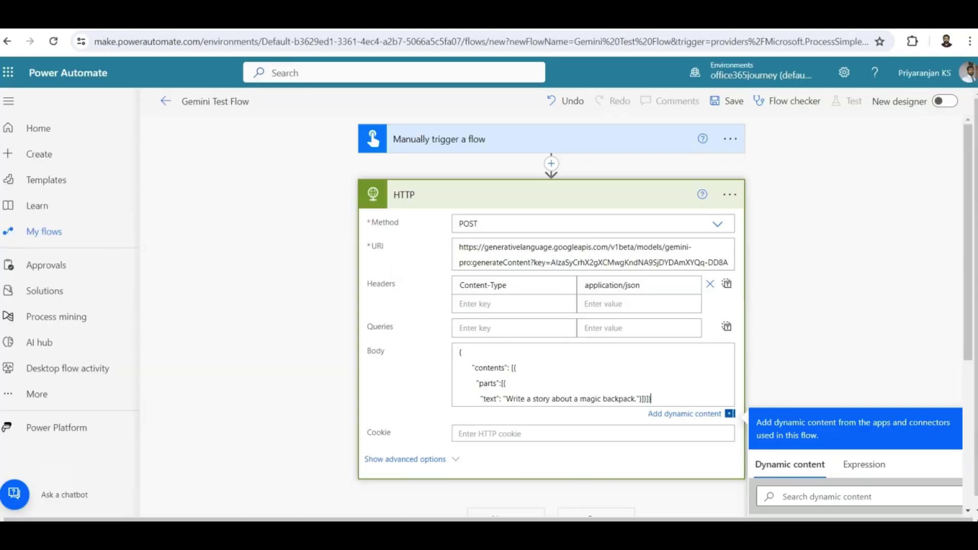
{"action": "left_click", "coordinate": [560, 369]}
{"action": "key", "text": "ctrl+a"}
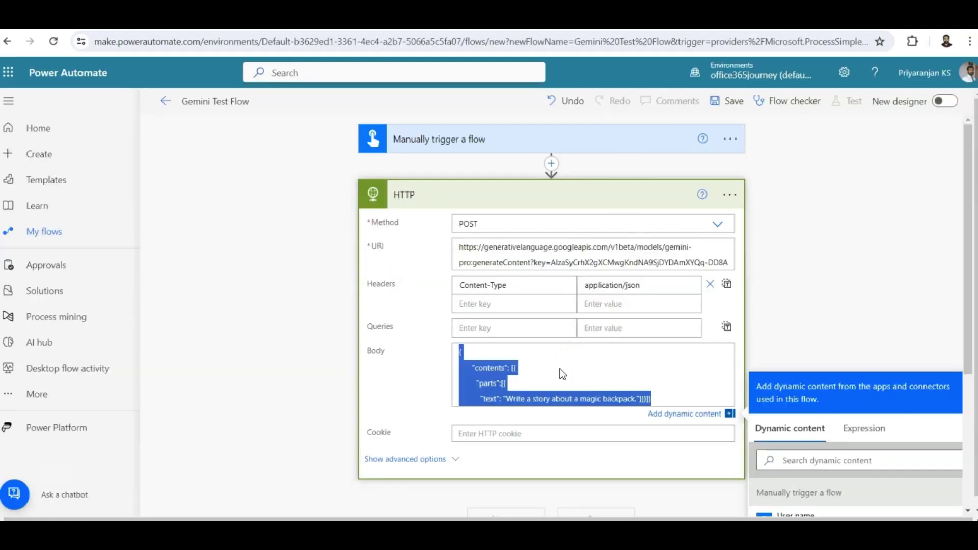
{"action": "key", "text": "BackSpace"}
{"action": "key", "text": "ctrl+v"}
{"action": "left_click", "coordinate": [889, 399]}
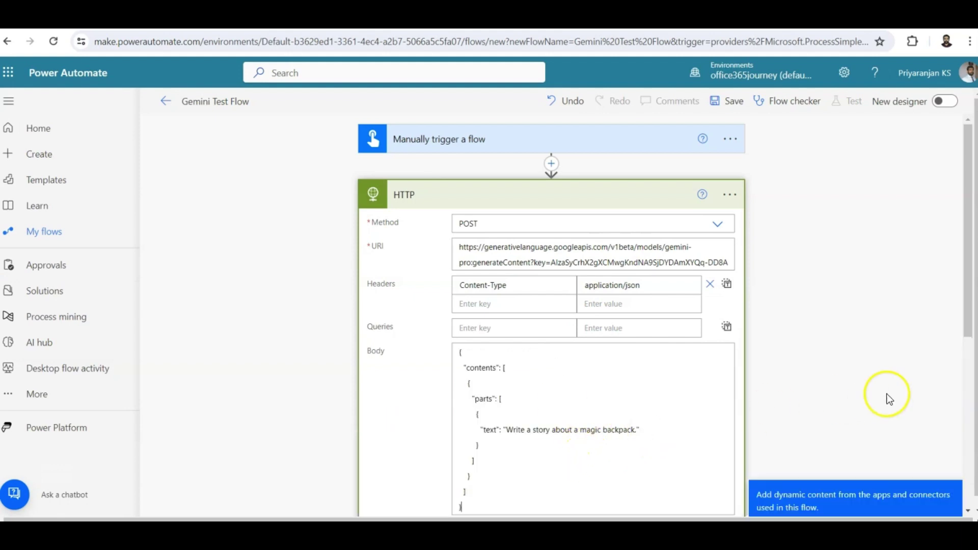
Change the prompt text in the HTTP Body to "What is the capital of United States" and save the flow.
{"action": "scroll", "coordinate": [845, 371], "scroll_direction": "down", "scroll_amount": 1}
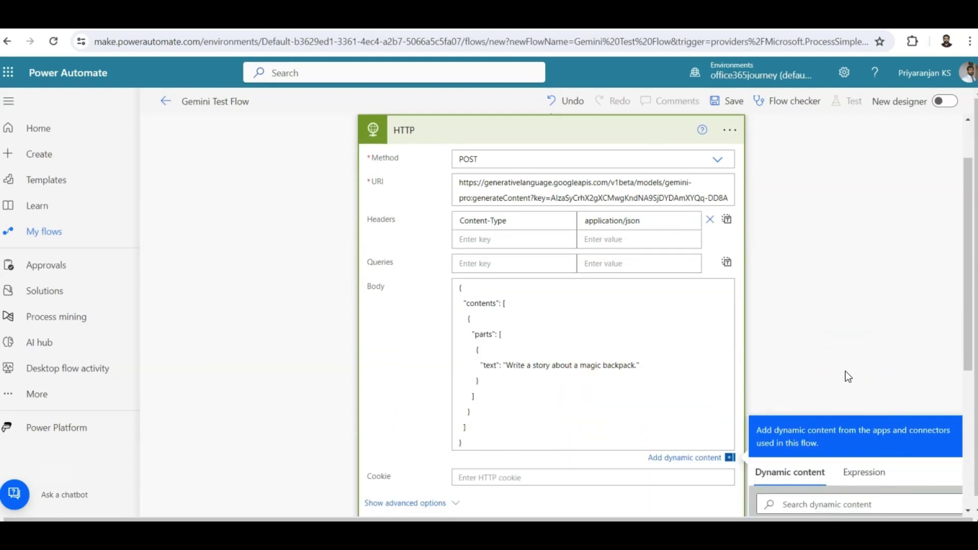
{"action": "left_click", "coordinate": [509, 364]}
{"action": "left_click_drag", "start_coordinate": [509, 365], "coordinate": [630, 367]}
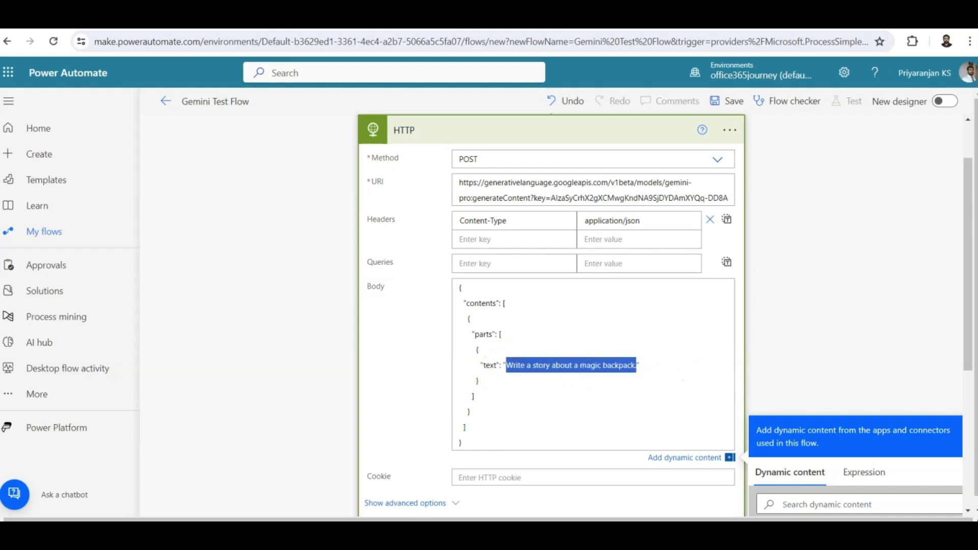
{"action": "key", "text": "BackSpace"}
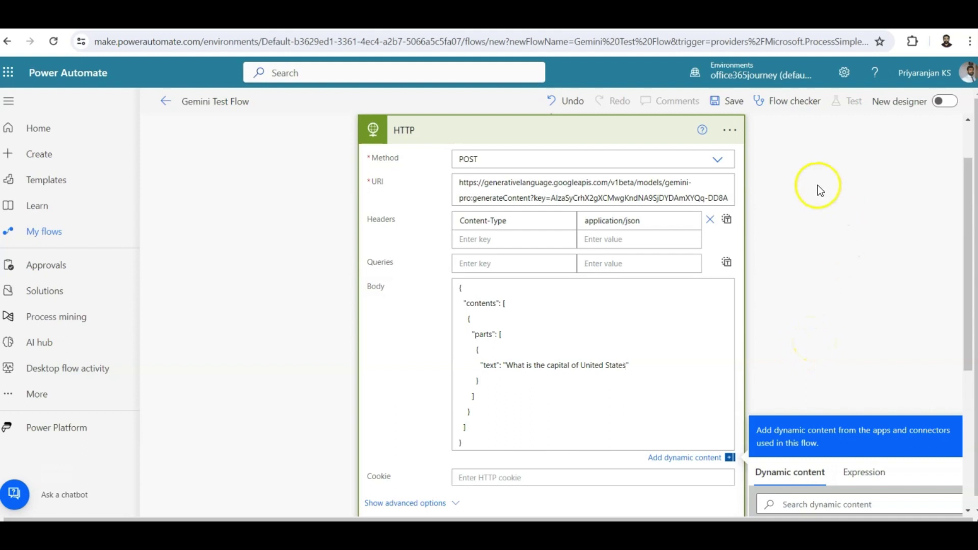
{"action": "scroll", "coordinate": [759, 135], "scroll_direction": "up", "scroll_amount": 1}
{"action": "left_click", "coordinate": [727, 101]}
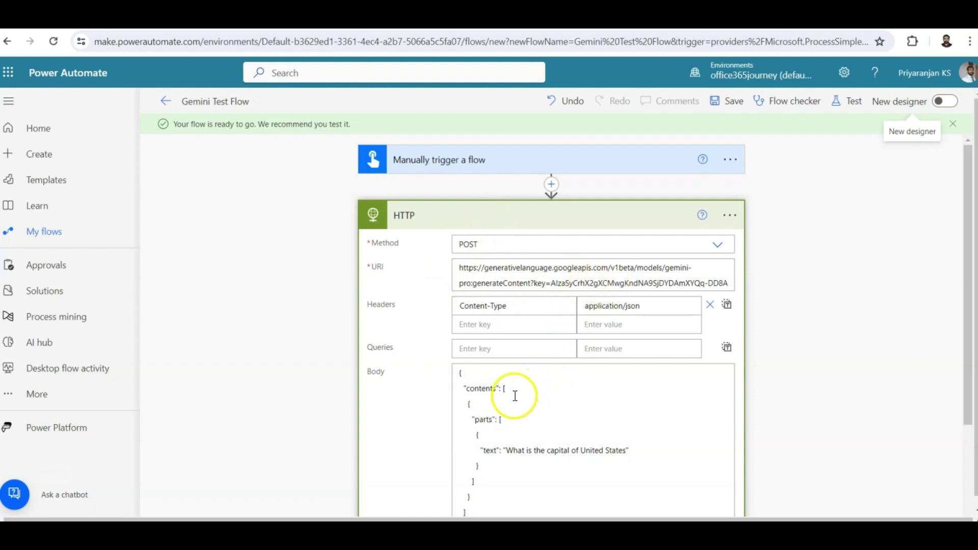
Test the Gemini Test Flow with the Manually option and run it.
{"action": "scroll", "coordinate": [531, 343], "scroll_direction": "down", "scroll_amount": 1}
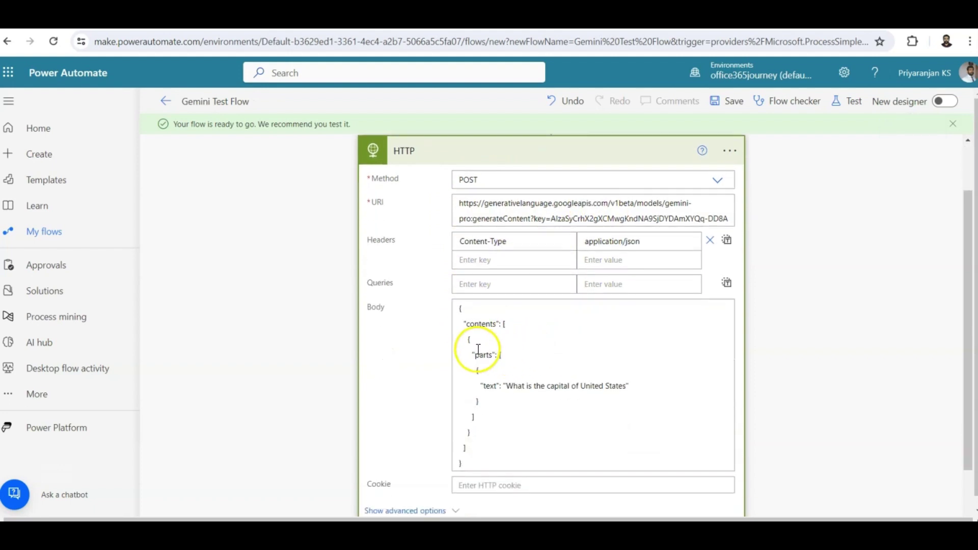
{"action": "left_click_drag", "start_coordinate": [506, 386], "coordinate": [615, 391]}
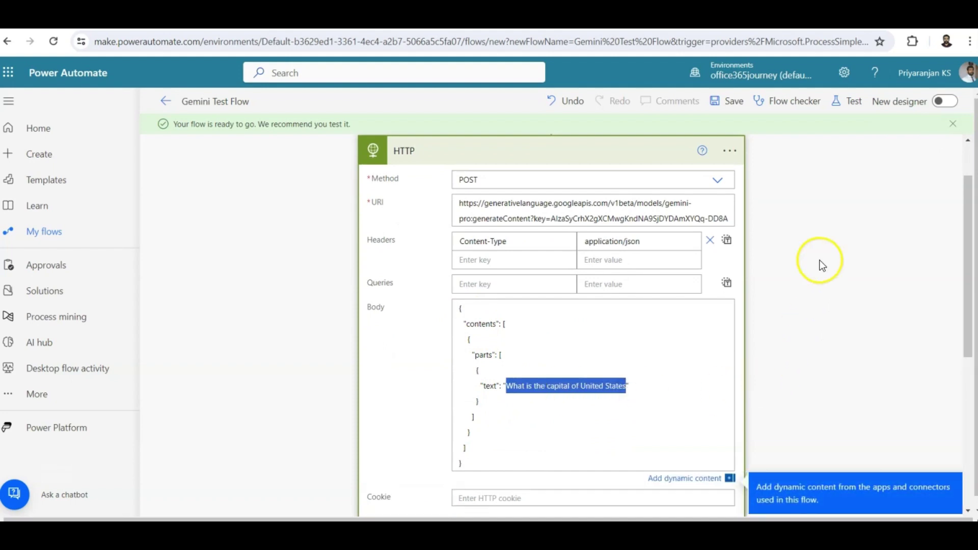
{"action": "left_click", "coordinate": [852, 102]}
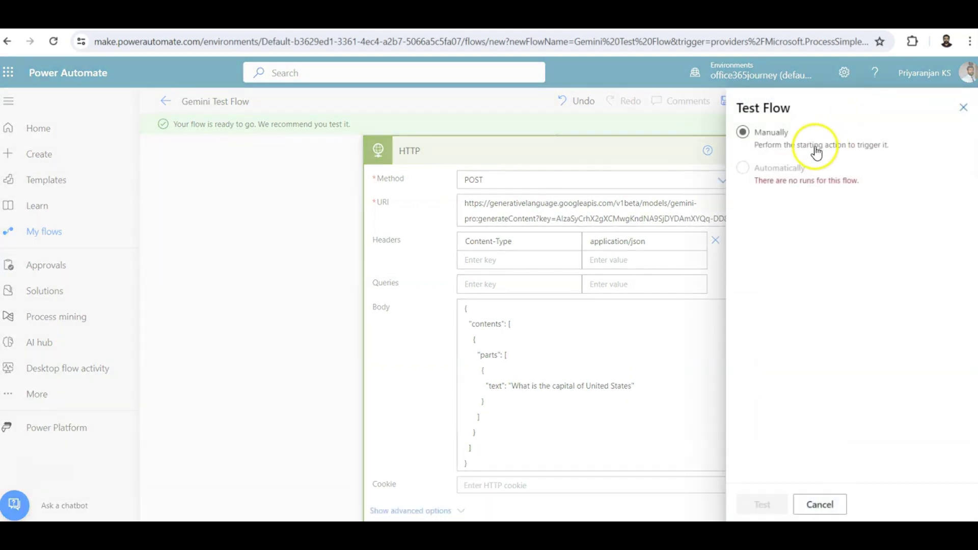
{"action": "left_click", "coordinate": [742, 135]}
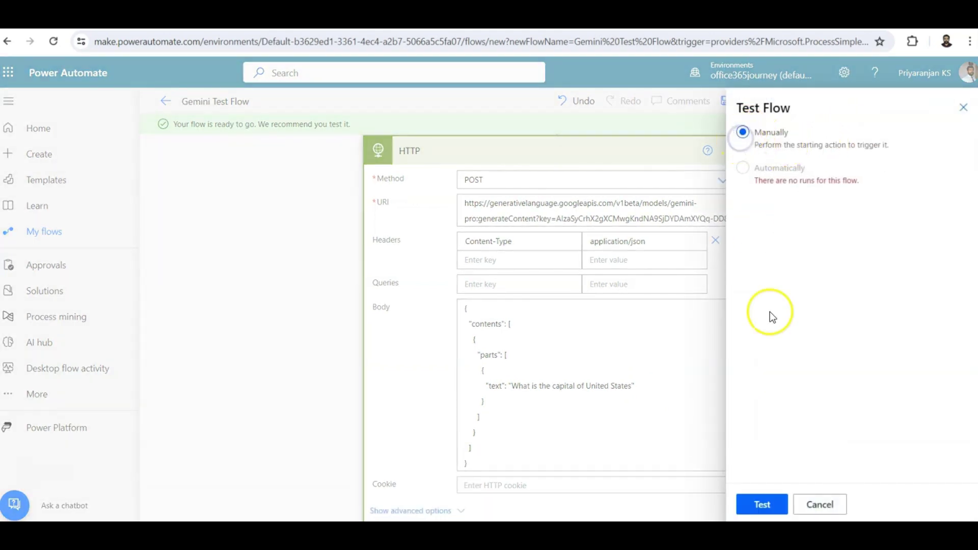
{"action": "left_click", "coordinate": [758, 504]}
{"action": "left_click", "coordinate": [807, 504]}
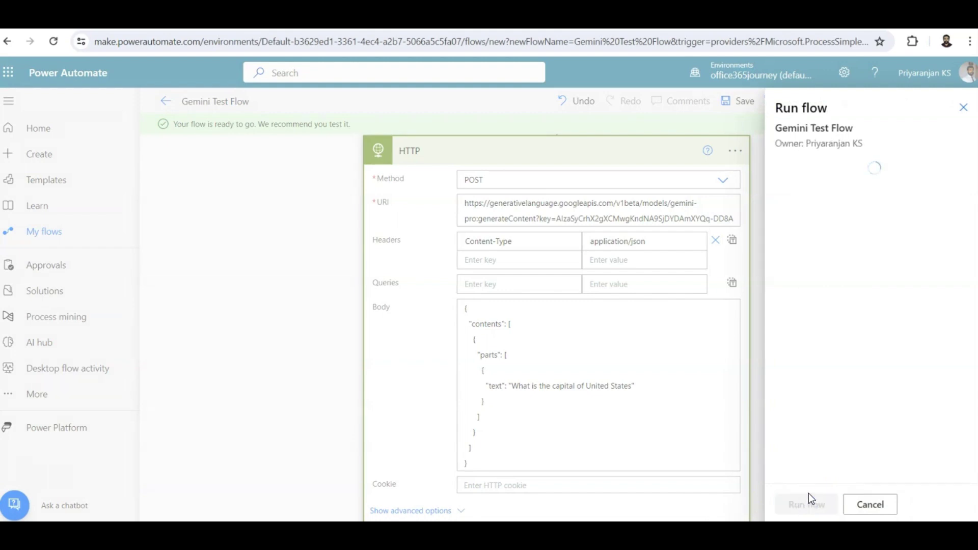
{"action": "left_click", "coordinate": [807, 504]}
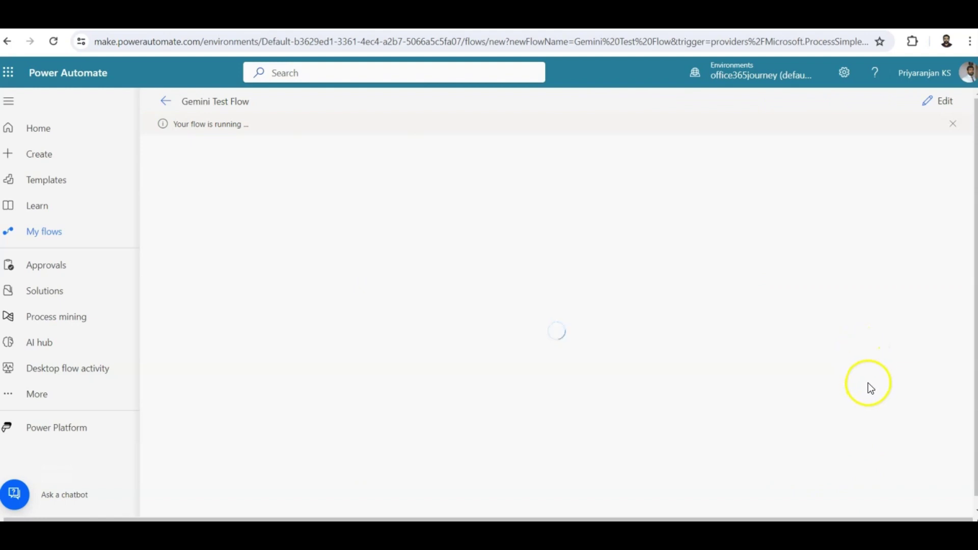
Expand the HTTP action in the flow run and review its inputs, output status code and headers.
{"action": "left_click", "coordinate": [607, 225]}
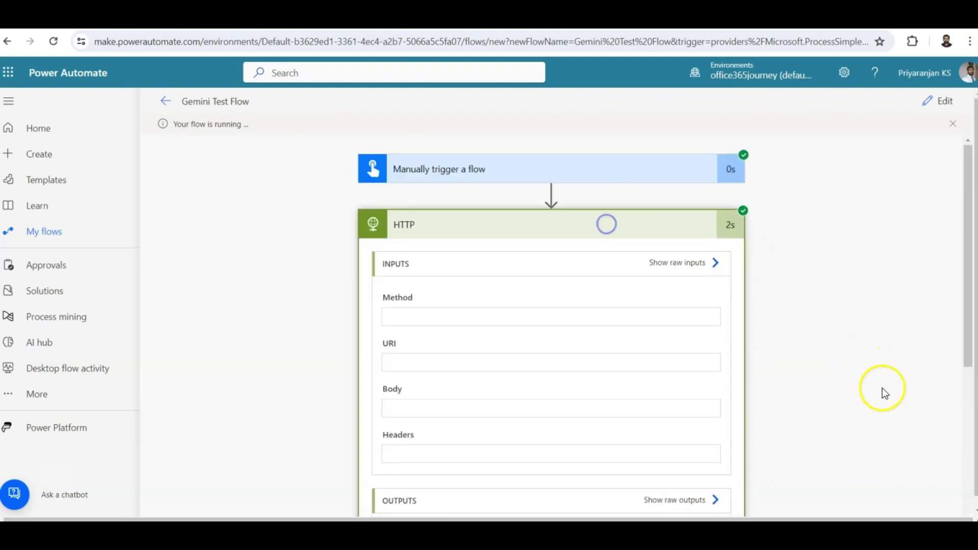
{"action": "scroll", "coordinate": [824, 326], "scroll_direction": "down", "scroll_amount": 4}
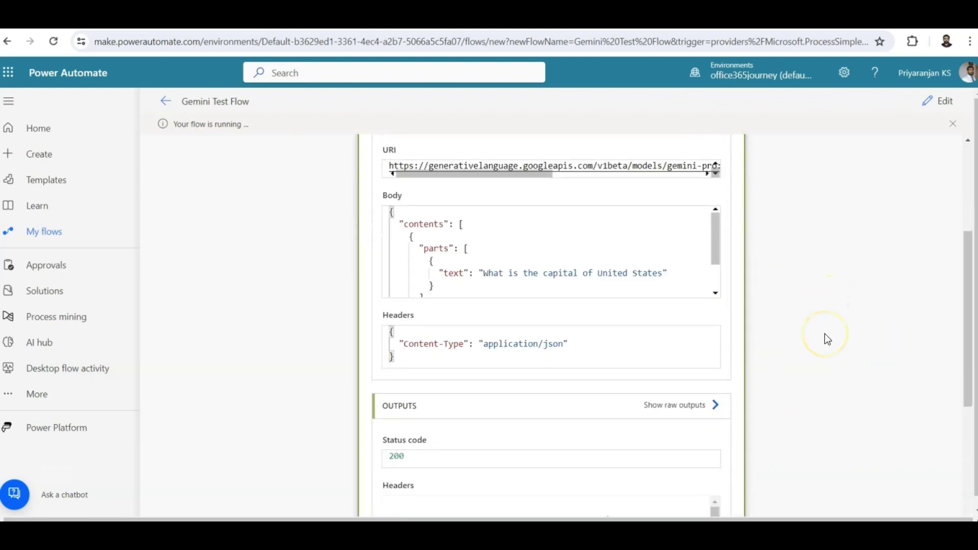
{"action": "scroll", "coordinate": [824, 335], "scroll_direction": "down", "scroll_amount": 3}
{"action": "scroll", "coordinate": [815, 343], "scroll_direction": "up", "scroll_amount": 4}
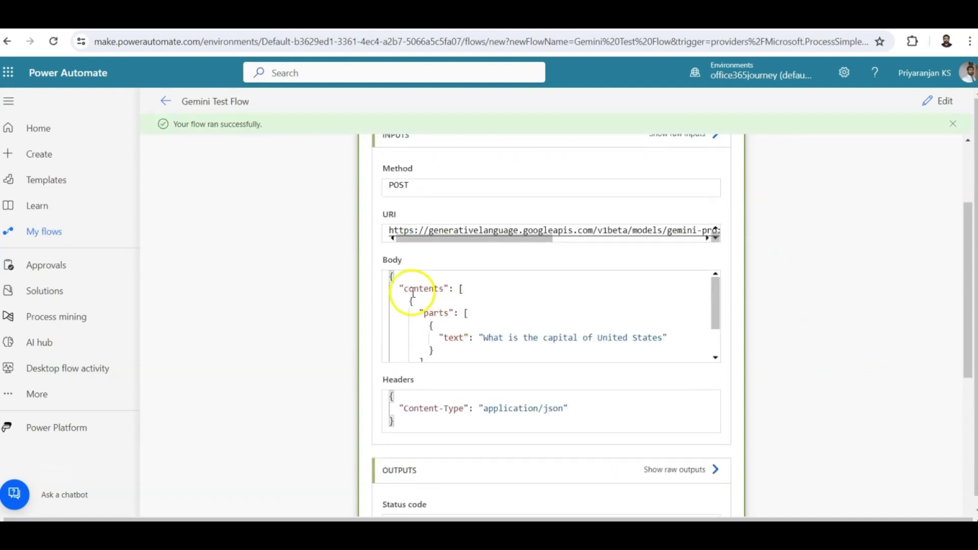
{"action": "scroll", "coordinate": [520, 299], "scroll_direction": "down", "scroll_amount": 2}
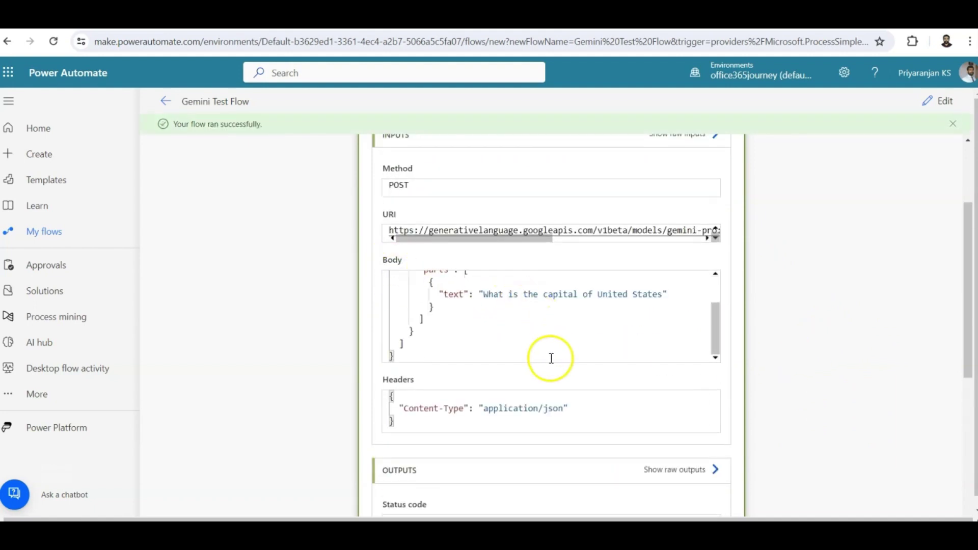
{"action": "scroll", "coordinate": [549, 369], "scroll_direction": "down", "scroll_amount": 3}
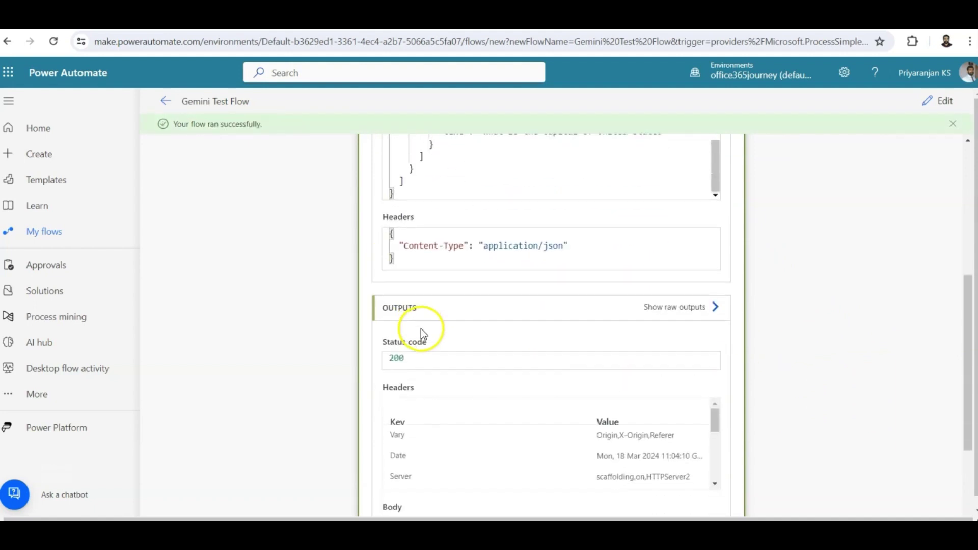
{"action": "scroll", "coordinate": [421, 334], "scroll_direction": "down", "scroll_amount": 2}
{"action": "scroll", "coordinate": [423, 254], "scroll_direction": "down", "scroll_amount": 1}
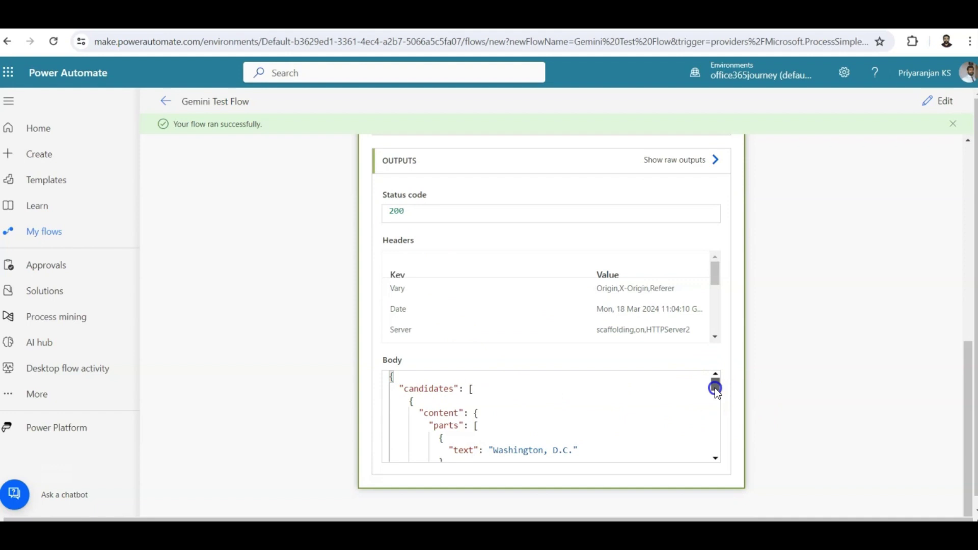
Examine the HTTP response body, checking the candidates, the answer text and the safety ratings.
{"action": "left_click_drag", "start_coordinate": [400, 388], "coordinate": [457, 391]}
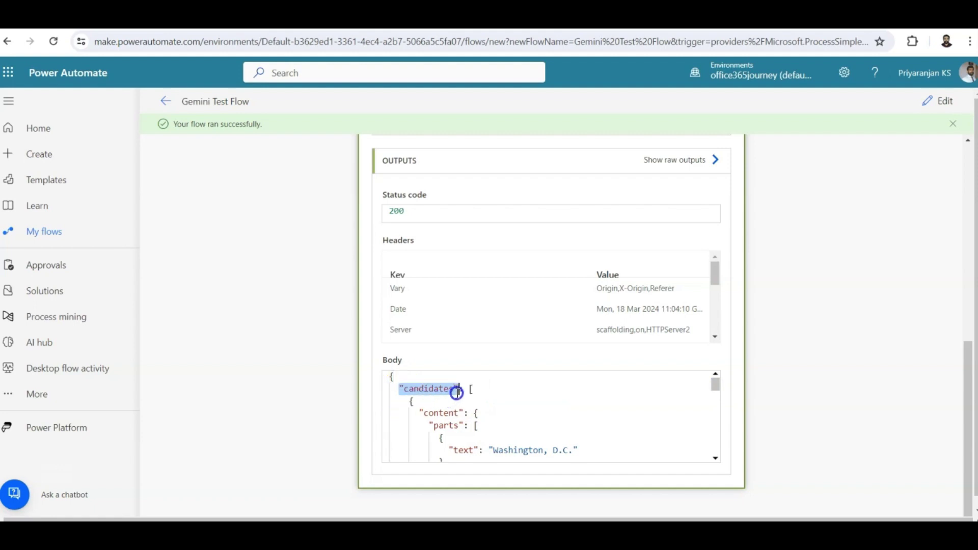
{"action": "left_click_drag", "start_coordinate": [433, 425], "coordinate": [481, 461]}
{"action": "left_click", "coordinate": [479, 419]}
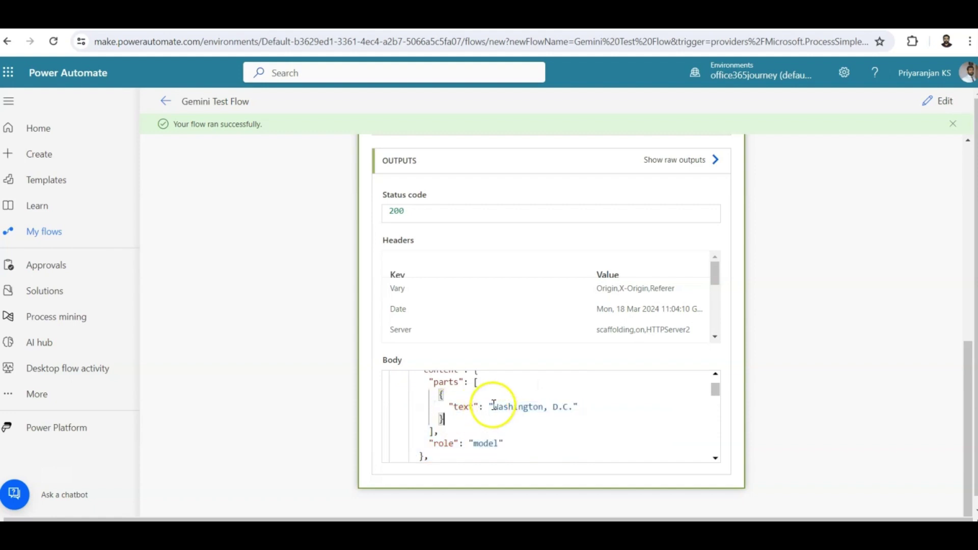
{"action": "left_click_drag", "start_coordinate": [494, 405], "coordinate": [564, 408]}
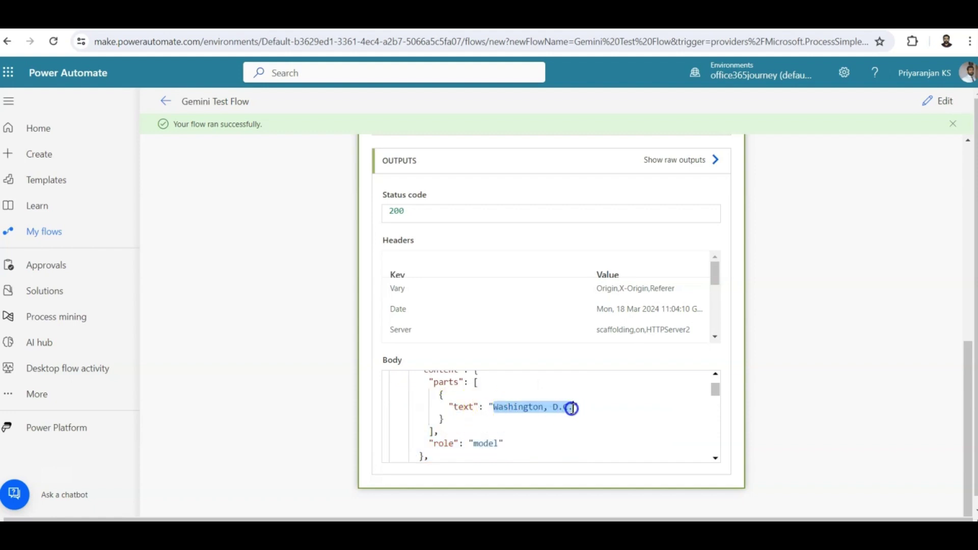
{"action": "scroll", "coordinate": [629, 426], "scroll_direction": "down", "scroll_amount": 3}
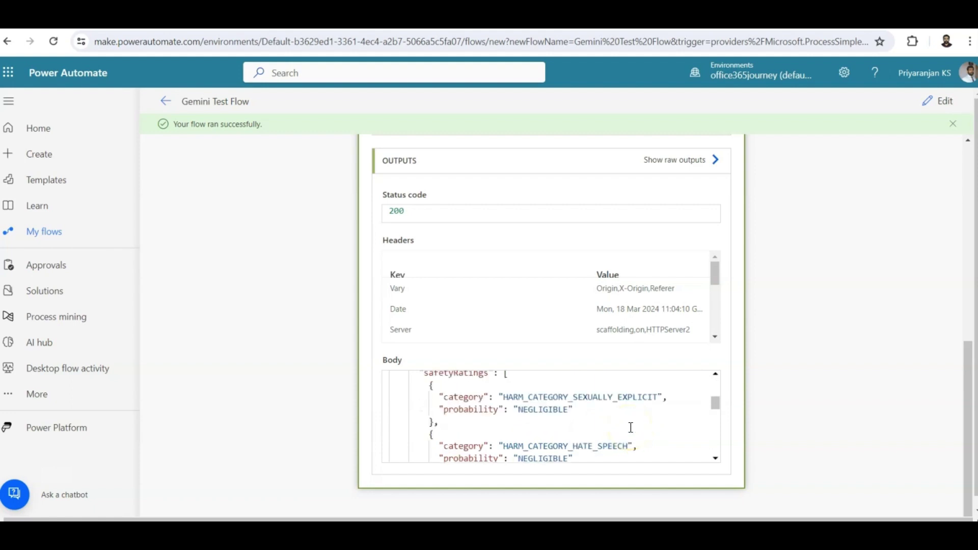
{"action": "scroll", "coordinate": [426, 404], "scroll_direction": "up", "scroll_amount": 1}
{"action": "left_click_drag", "start_coordinate": [406, 414], "coordinate": [562, 427]}
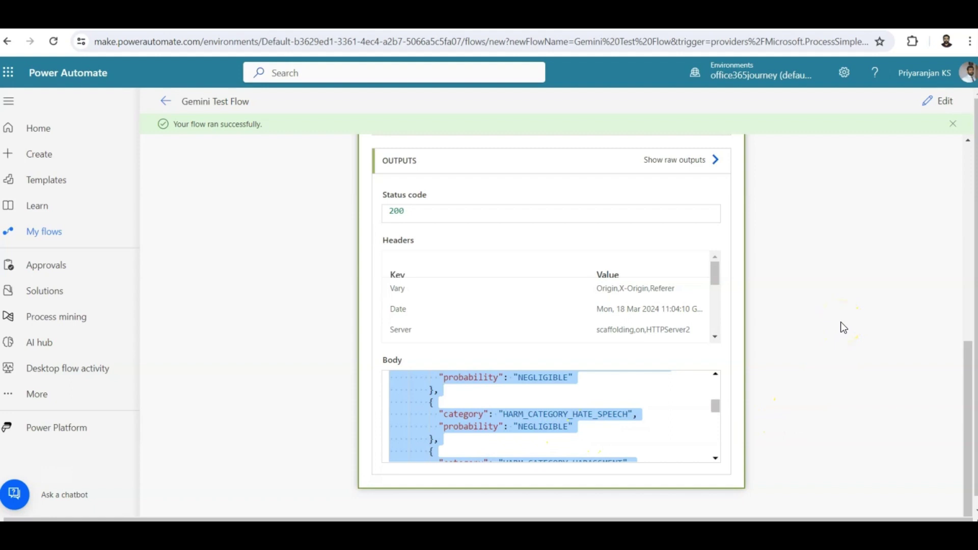
{"action": "left_click", "coordinate": [648, 430]}
{"action": "scroll", "coordinate": [648, 431], "scroll_direction": "up", "scroll_amount": 4}
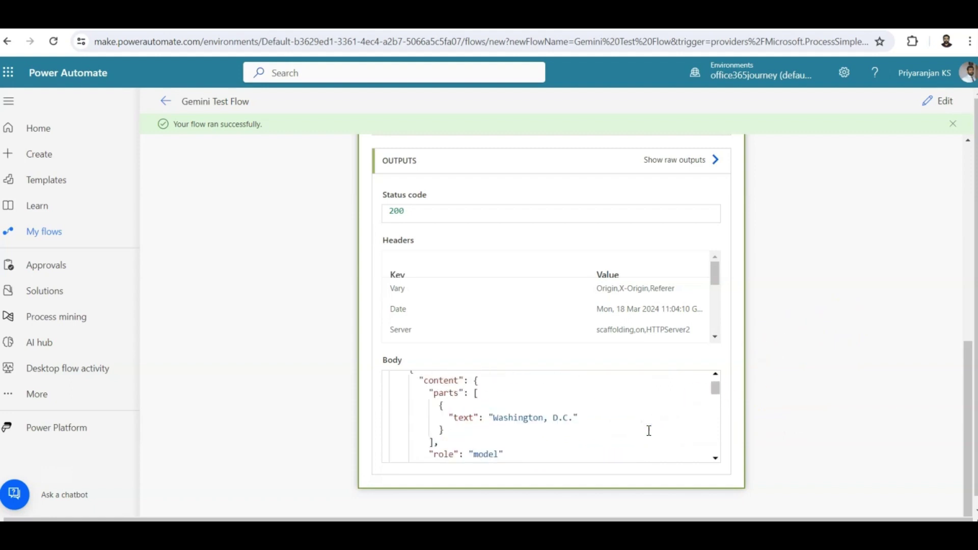
{"action": "scroll", "coordinate": [648, 431], "scroll_direction": "up", "scroll_amount": 2}
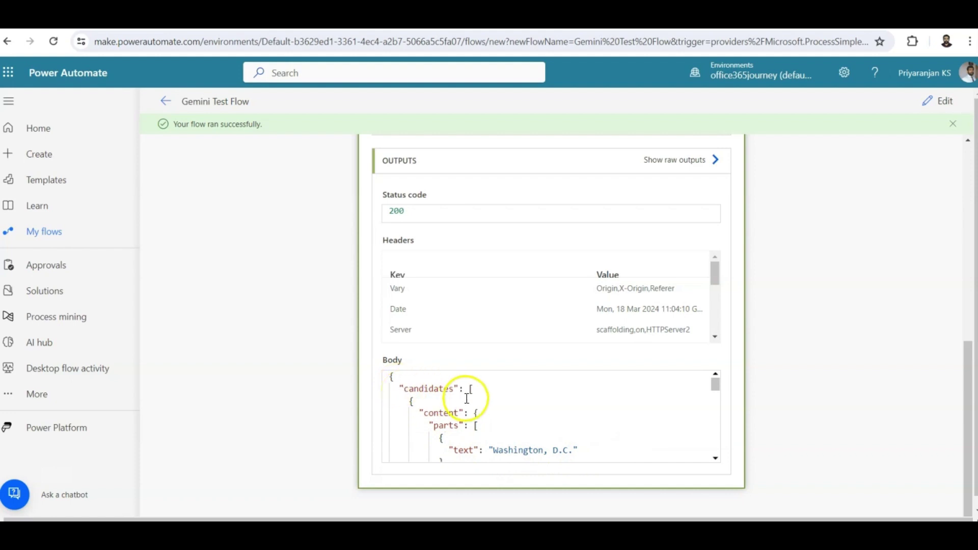
Copy the entire JSON response body from the HTTP action's outputs.
{"action": "scroll", "coordinate": [466, 403], "scroll_direction": "down", "scroll_amount": 1}
{"action": "left_click", "coordinate": [513, 422]}
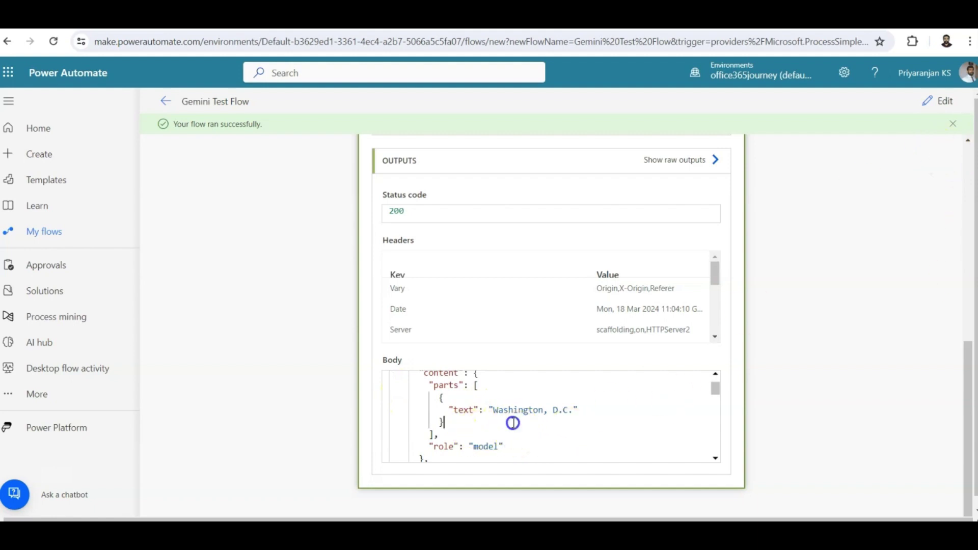
{"action": "key", "text": "ctrl+a"}
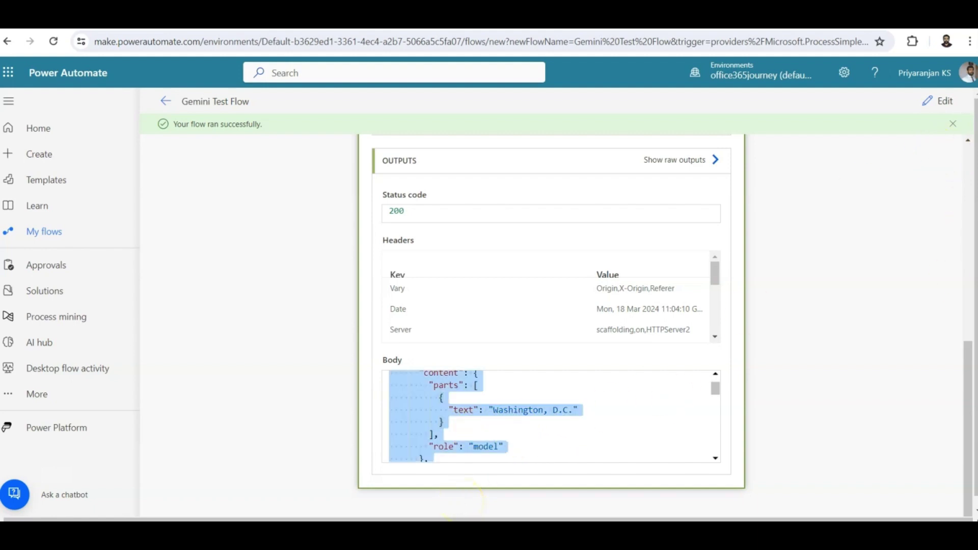
Return to editing the flow and add a Parse JSON action after HTTP with the HTTP Body as its Content.
{"action": "left_click", "coordinate": [939, 101]}
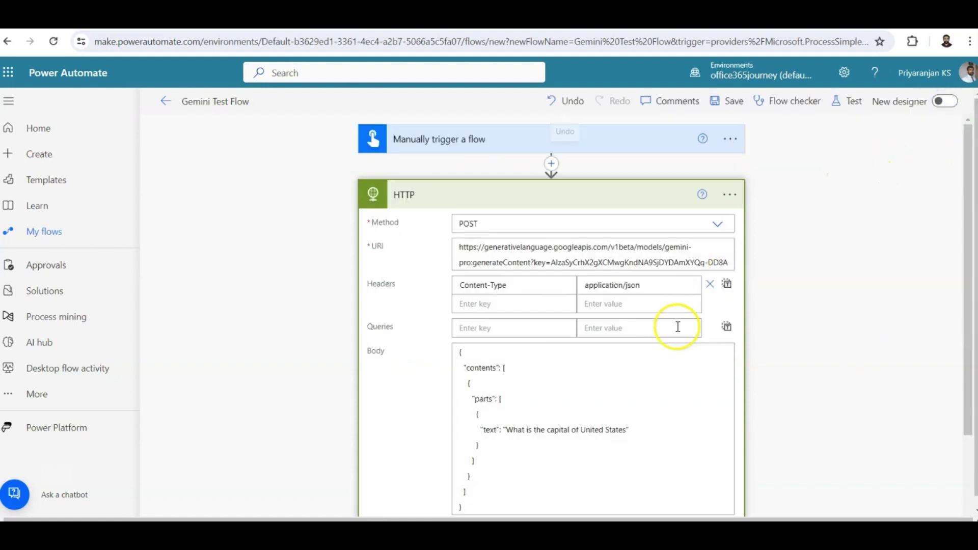
{"action": "scroll", "coordinate": [781, 377], "scroll_direction": "down", "scroll_amount": 2}
{"action": "left_click", "coordinate": [511, 507]}
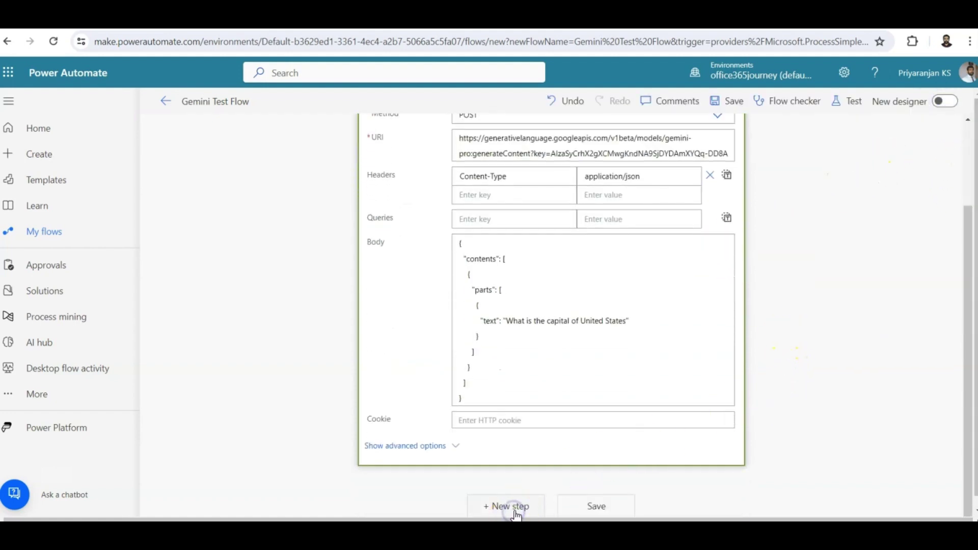
{"action": "left_click", "coordinate": [426, 168]}
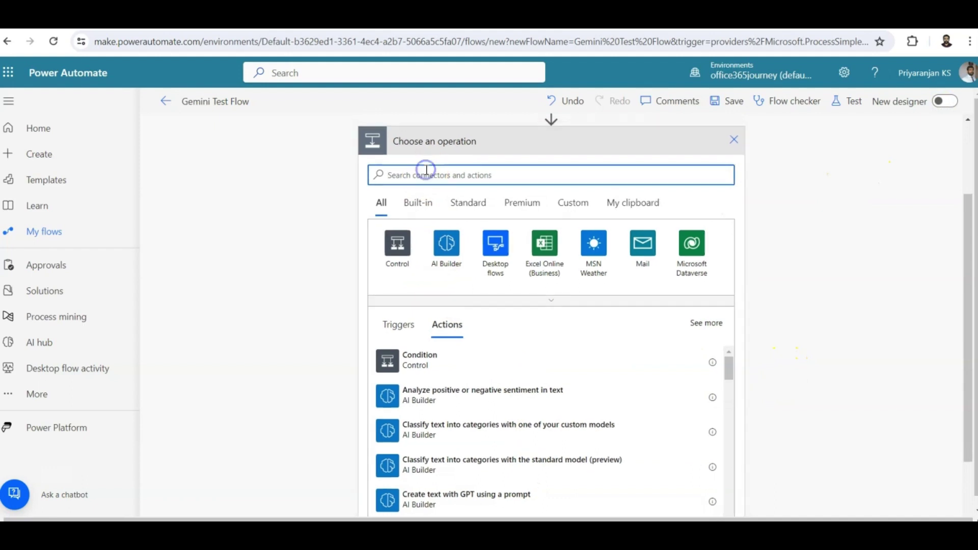
{"action": "type", "text": "parse"}
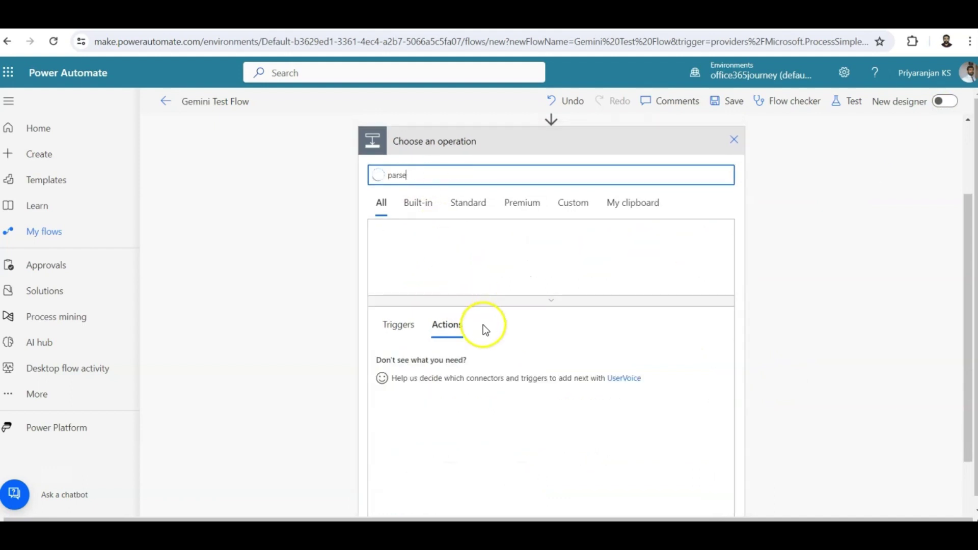
{"action": "left_click", "coordinate": [432, 469]}
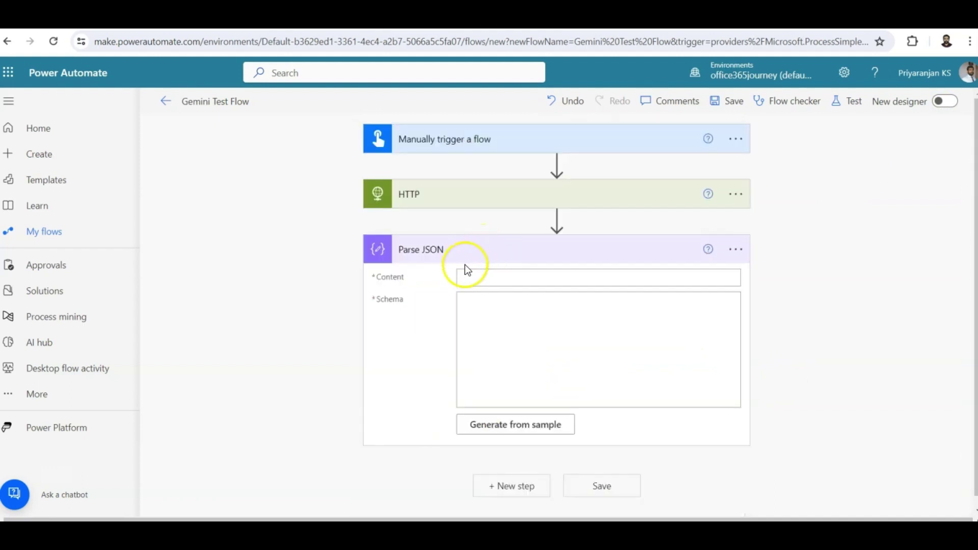
{"action": "left_click", "coordinate": [486, 279]}
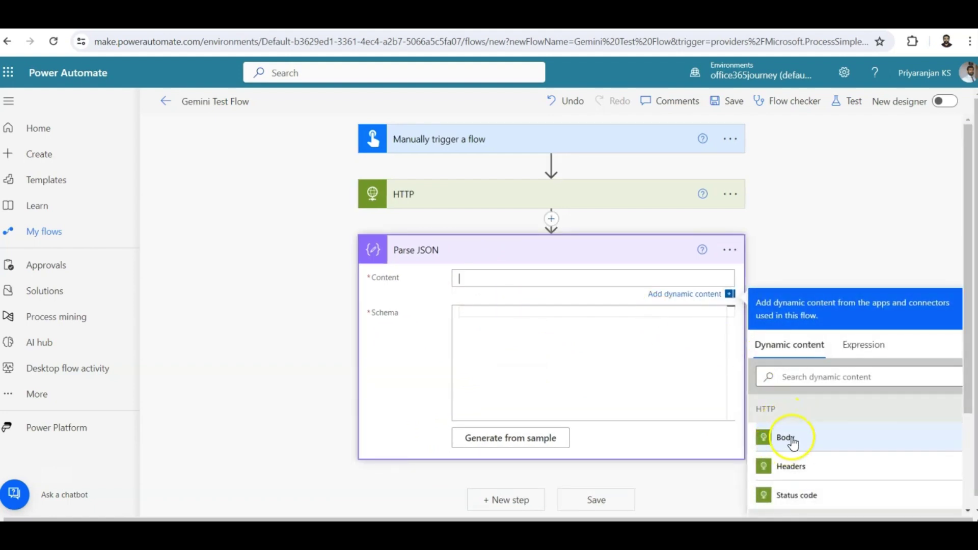
{"action": "left_click", "coordinate": [786, 438]}
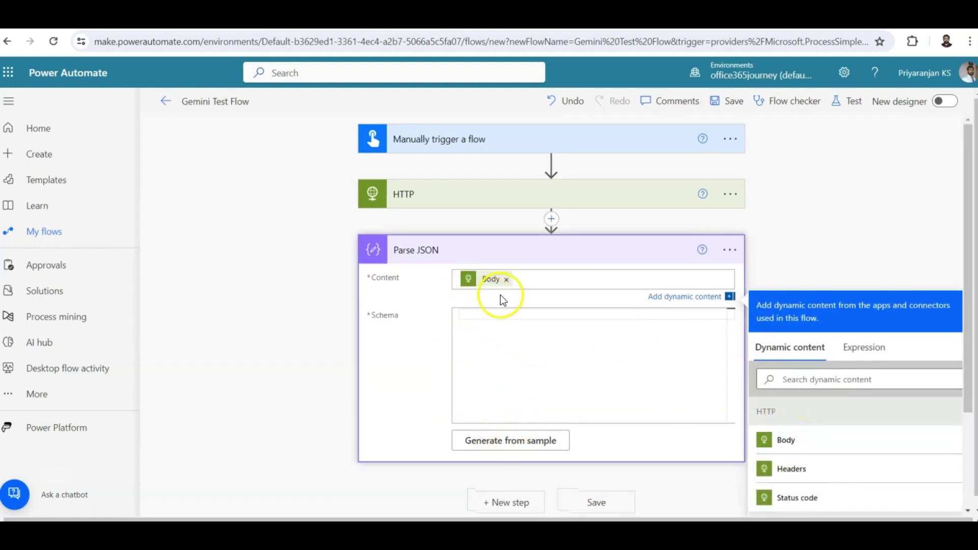
Generate the Parse JSON schema from a sample, using the copied HTTP response body as the payload.
{"action": "left_click", "coordinate": [506, 445]}
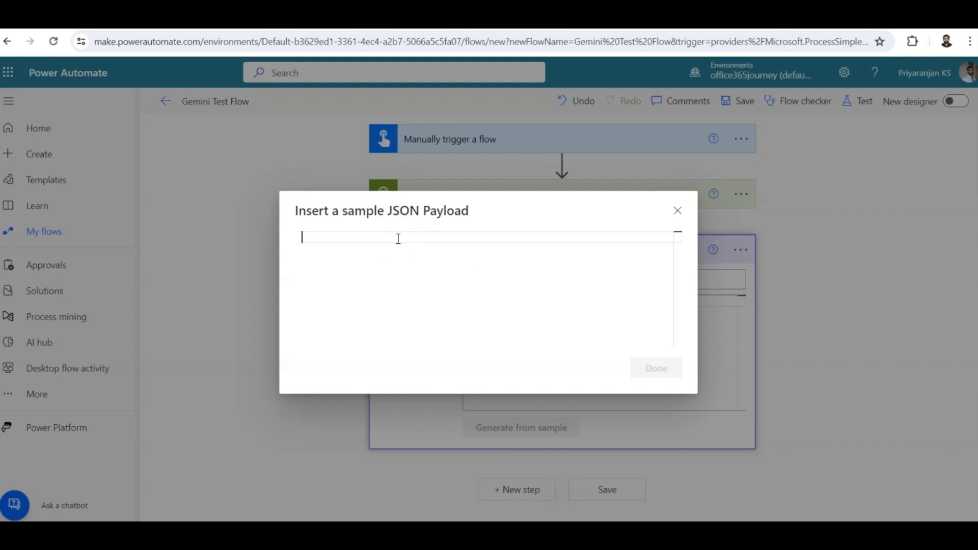
{"action": "key", "text": "ctrl+v"}
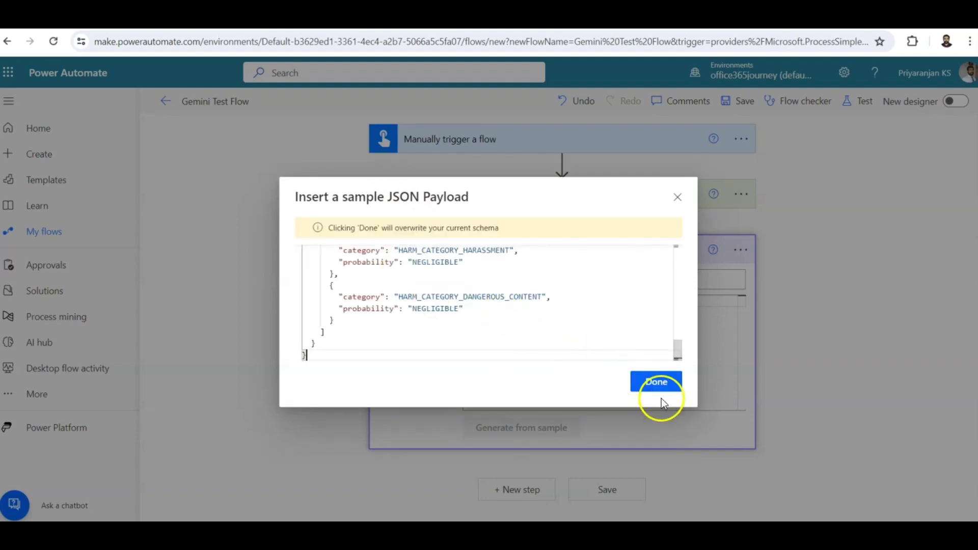
{"action": "left_click", "coordinate": [661, 381]}
{"action": "left_click", "coordinate": [542, 366]}
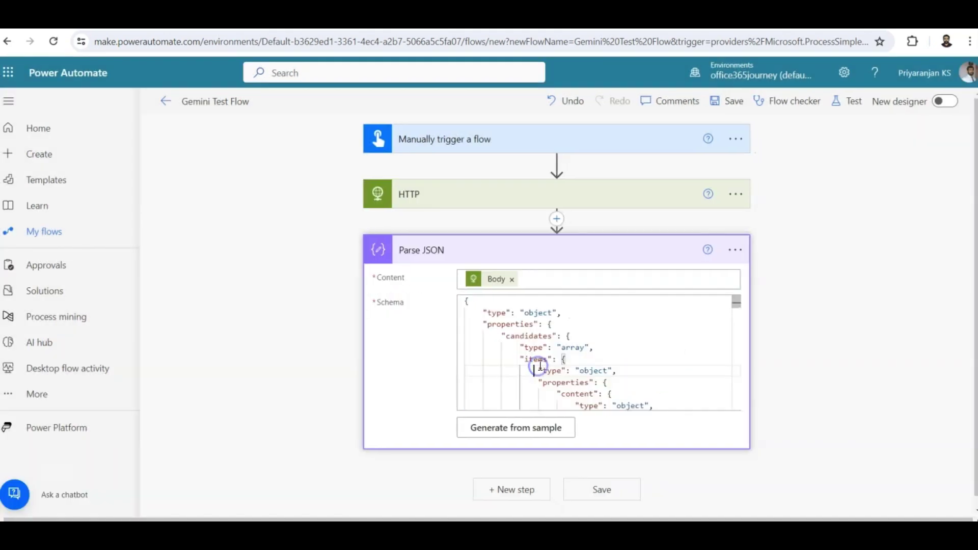
{"action": "scroll", "coordinate": [545, 359], "scroll_direction": "down", "scroll_amount": 10}
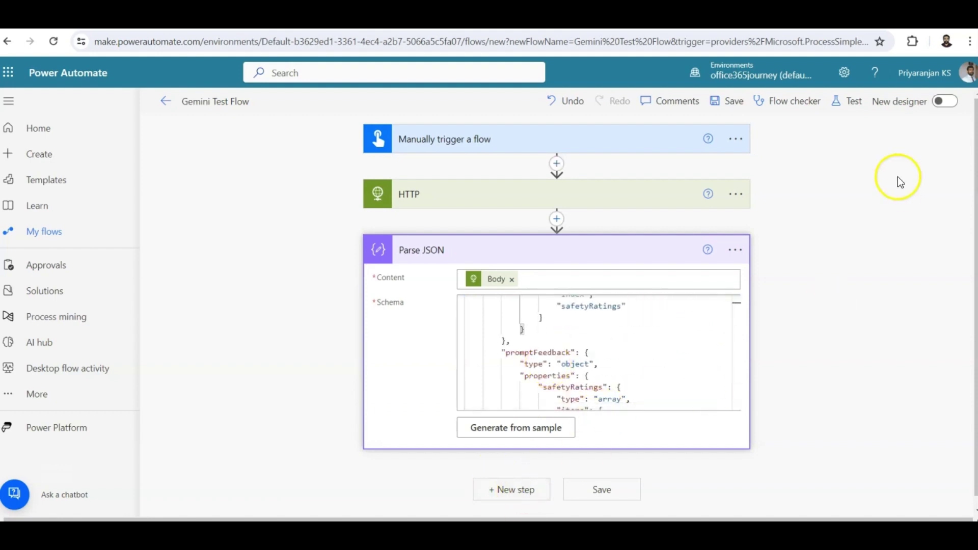
Add a Compose data operation as a new step after Parse JSON.
{"action": "left_click", "coordinate": [515, 492]}
{"action": "left_click", "coordinate": [461, 342]}
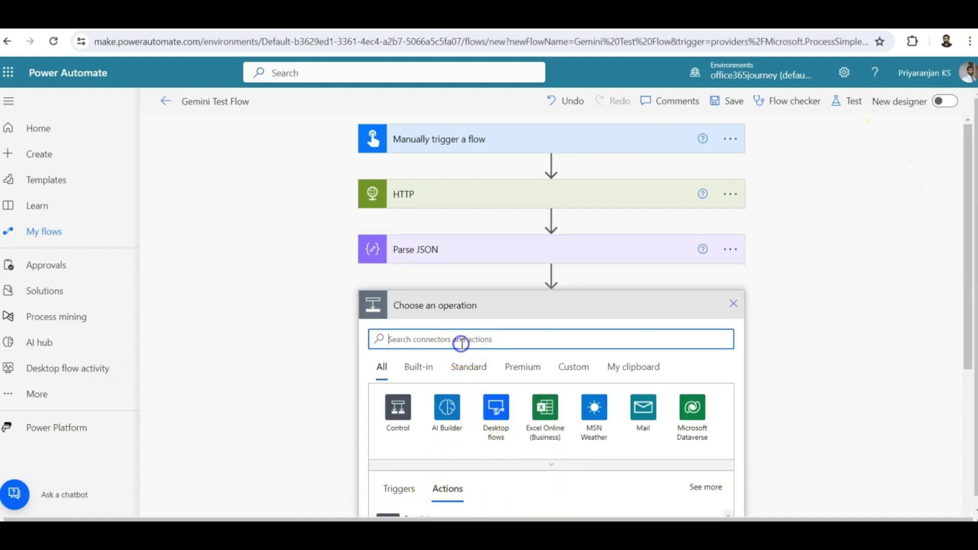
{"action": "type", "text": "Comnpose"}
{"action": "key", "text": "BackSpace"}
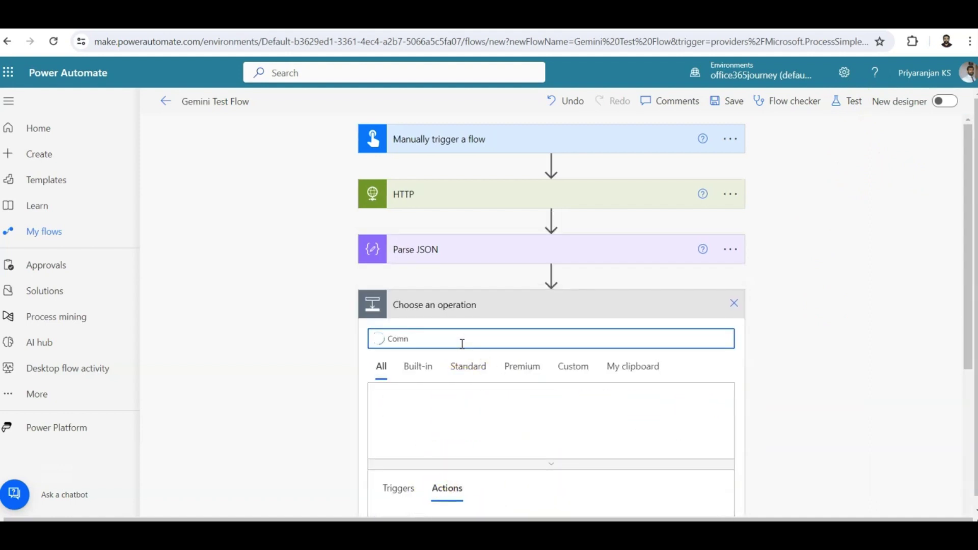
{"action": "key", "text": "BackSpace"}
{"action": "type", "text": "pose"}
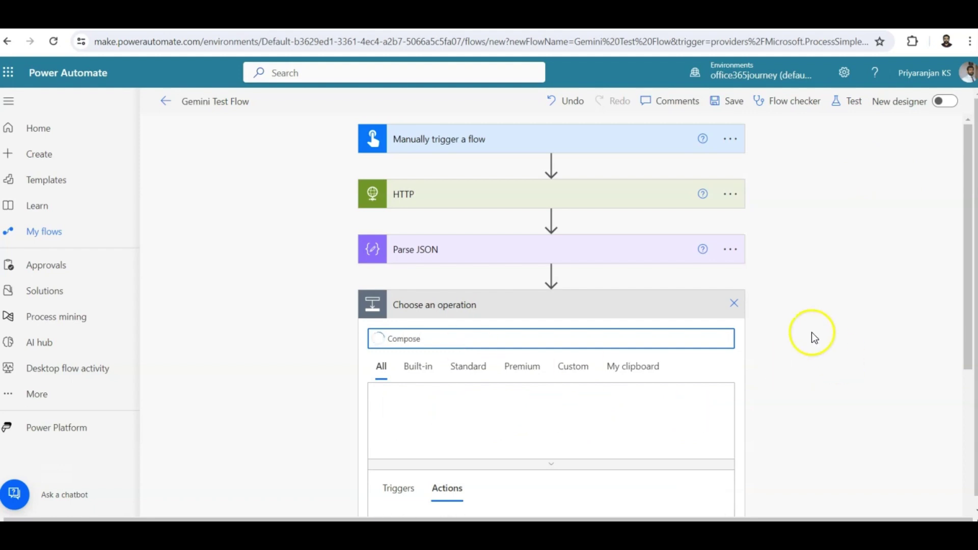
{"action": "scroll", "coordinate": [812, 332], "scroll_direction": "down", "scroll_amount": 3}
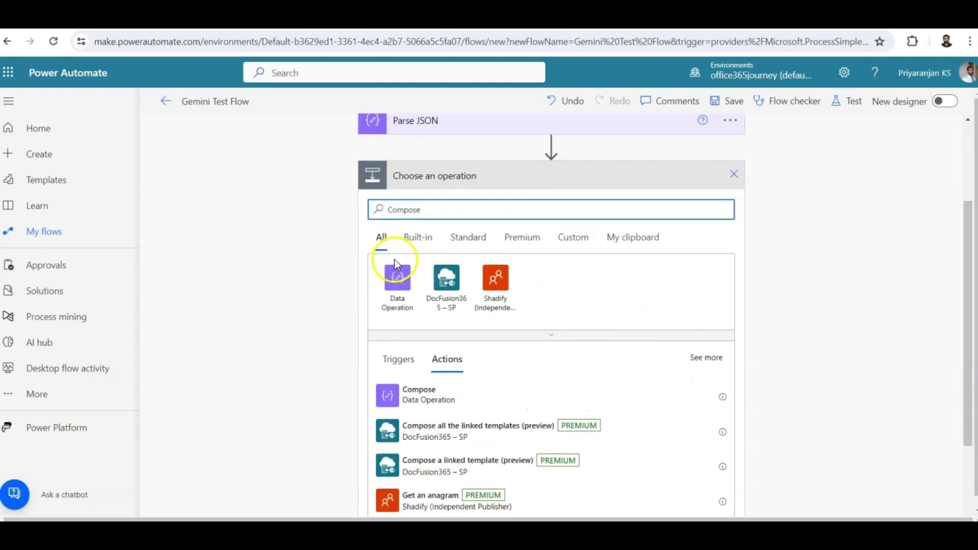
{"action": "left_click", "coordinate": [432, 396]}
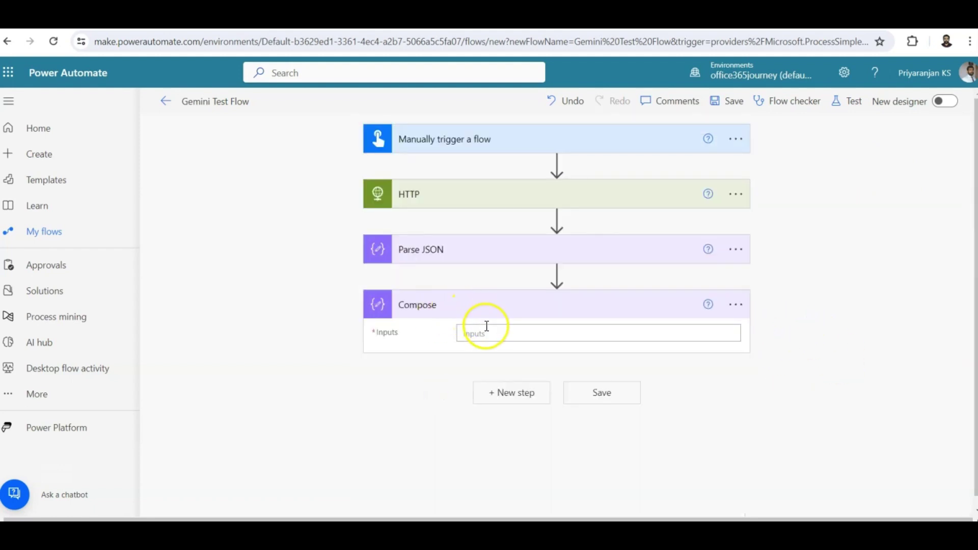
Set the Compose Inputs to the parts dynamic content from Parse JSON and expand Compose inside Apply to each.
{"action": "left_click", "coordinate": [484, 326]}
{"action": "scroll", "coordinate": [814, 452], "scroll_direction": "down", "scroll_amount": 1}
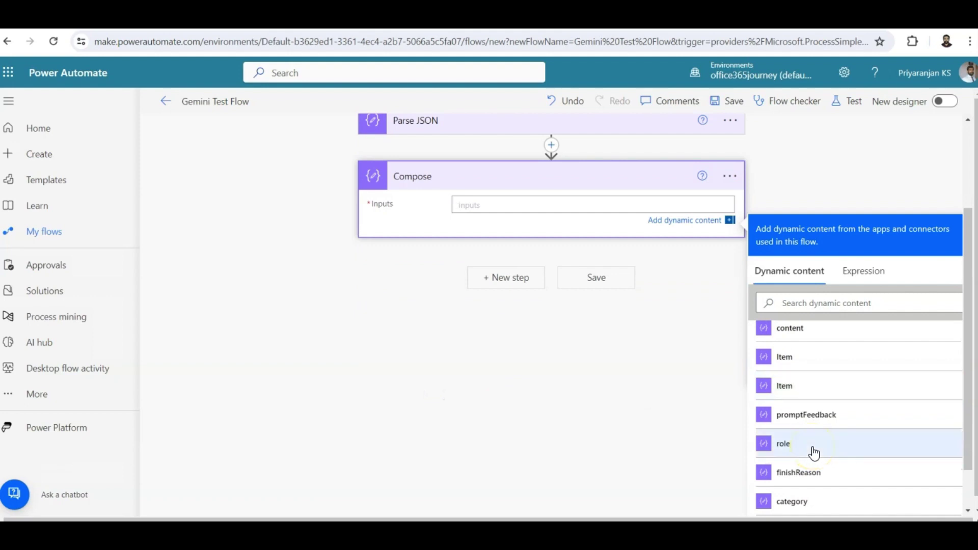
{"action": "scroll", "coordinate": [814, 452], "scroll_direction": "down", "scroll_amount": 1}
{"action": "scroll", "coordinate": [815, 452], "scroll_direction": "down", "scroll_amount": 1}
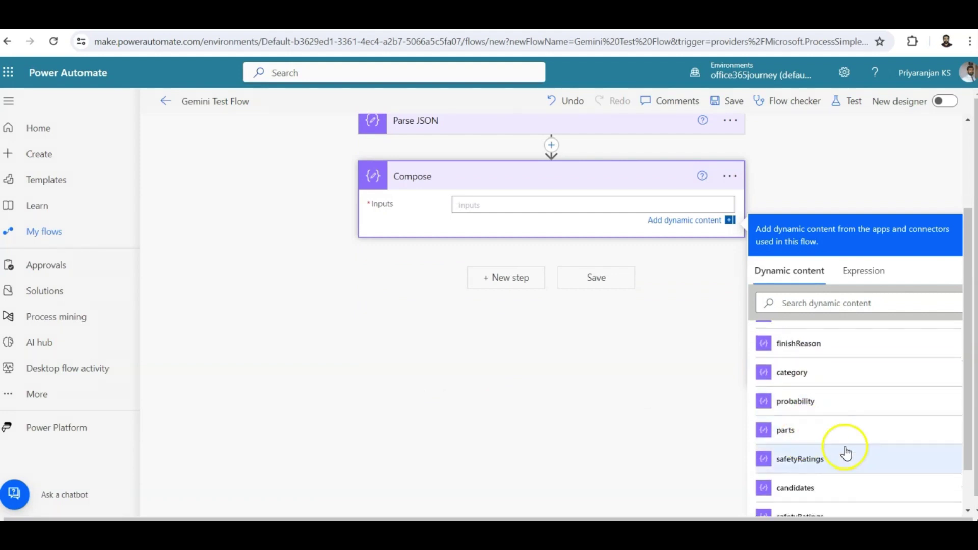
{"action": "scroll", "coordinate": [812, 436], "scroll_direction": "down", "scroll_amount": 1}
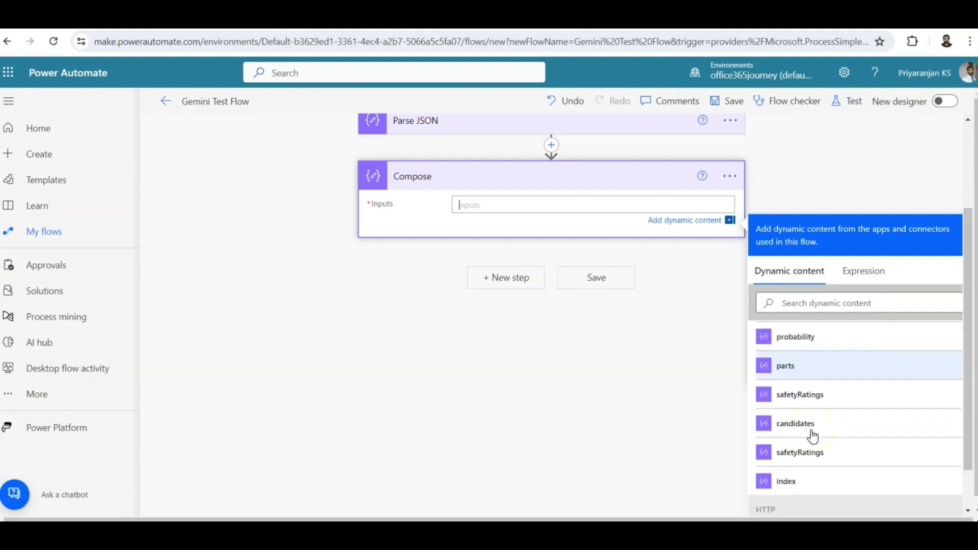
{"action": "left_click", "coordinate": [789, 368]}
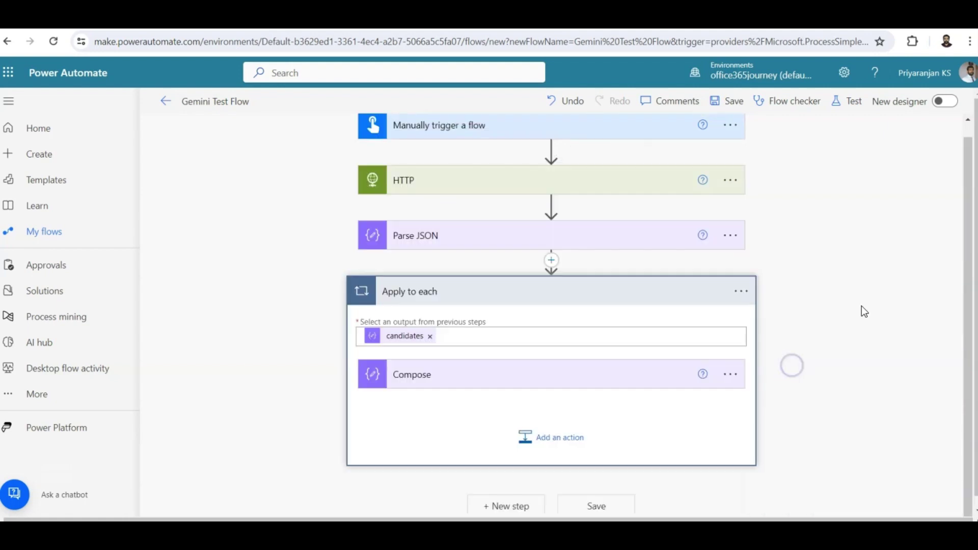
{"action": "left_click", "coordinate": [545, 384]}
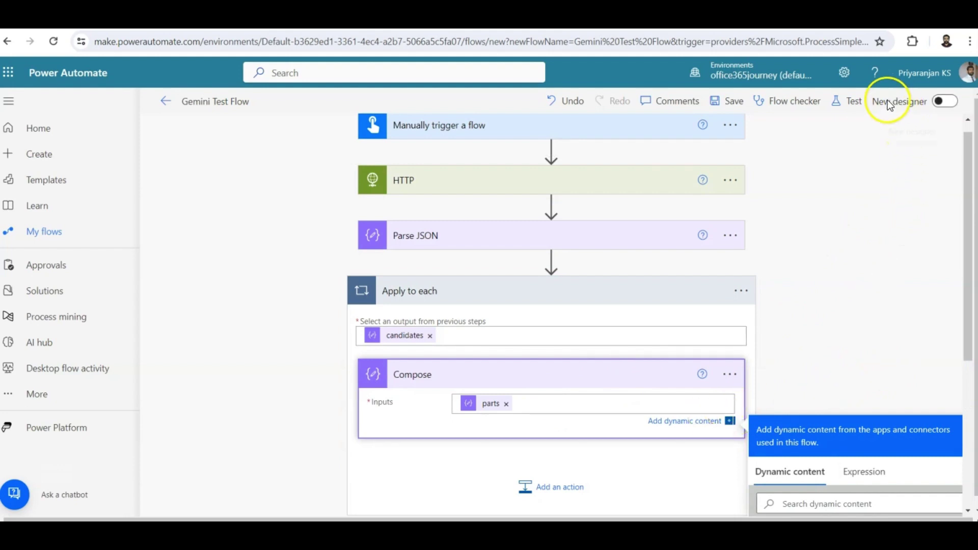
Save the flow and run a manual test of it.
{"action": "left_click", "coordinate": [849, 106]}
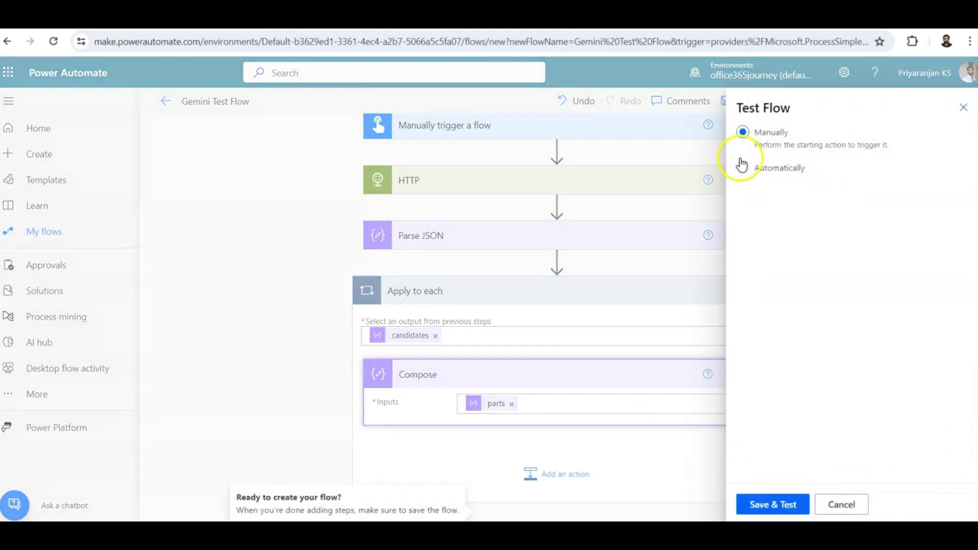
{"action": "left_click", "coordinate": [778, 504]}
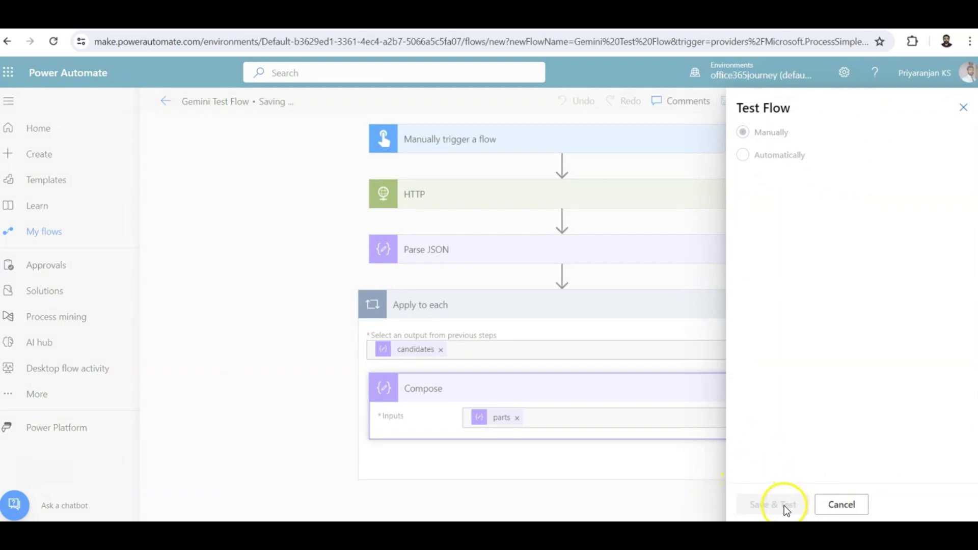
{"action": "left_click", "coordinate": [789, 503]}
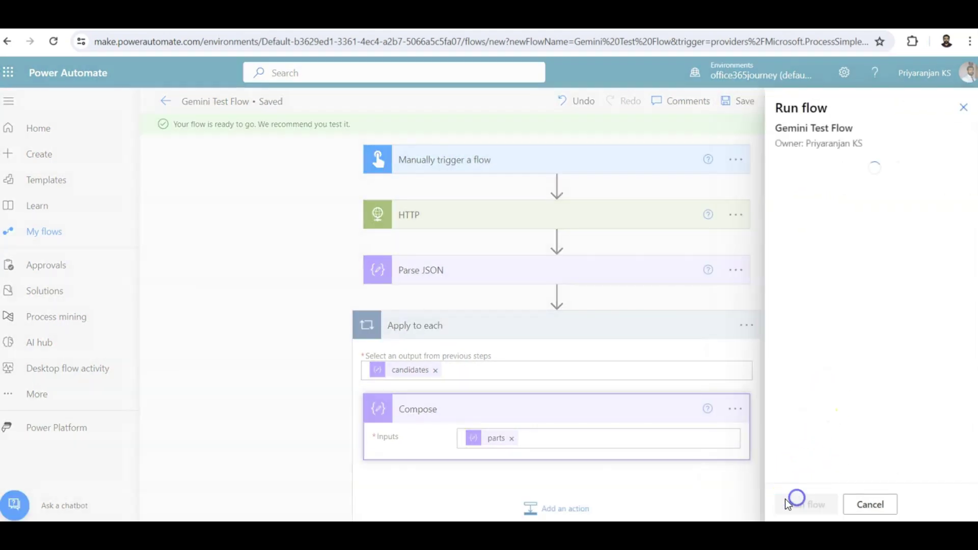
{"action": "left_click", "coordinate": [789, 502]}
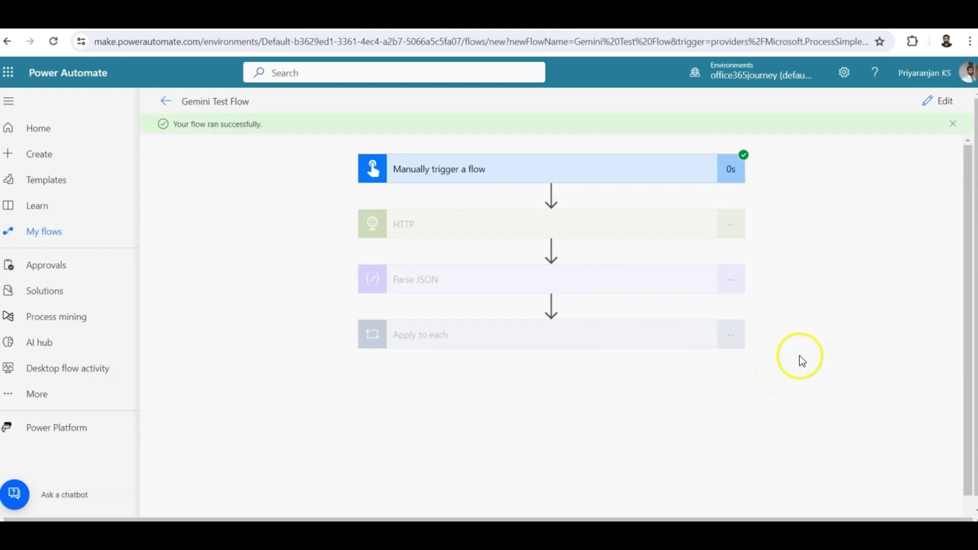
Expand Apply to each and Compose in the flow run and examine the text value in the Compose outputs.
{"action": "scroll", "coordinate": [611, 362], "scroll_direction": "down", "scroll_amount": 1}
{"action": "left_click", "coordinate": [583, 315]}
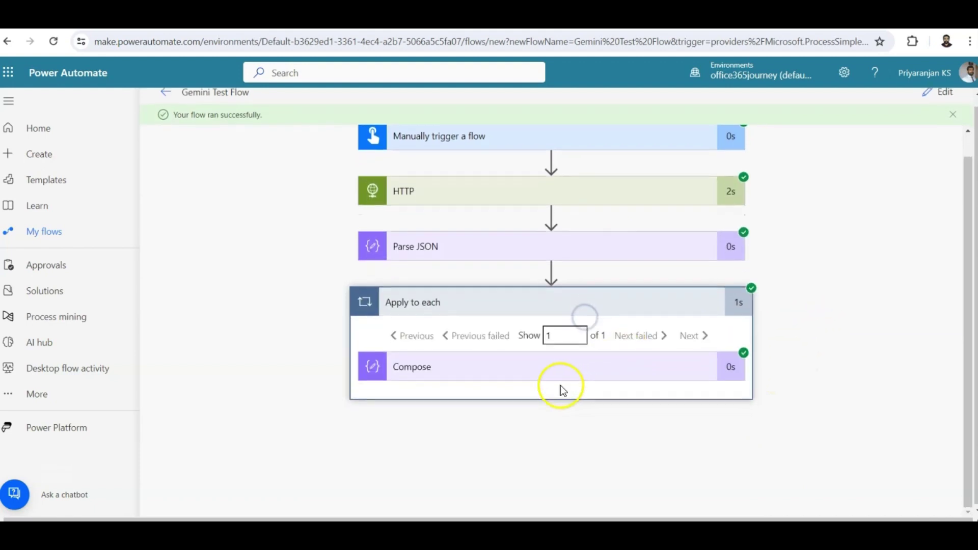
{"action": "left_click", "coordinate": [544, 367]}
{"action": "scroll", "coordinate": [836, 299], "scroll_direction": "down", "scroll_amount": 5}
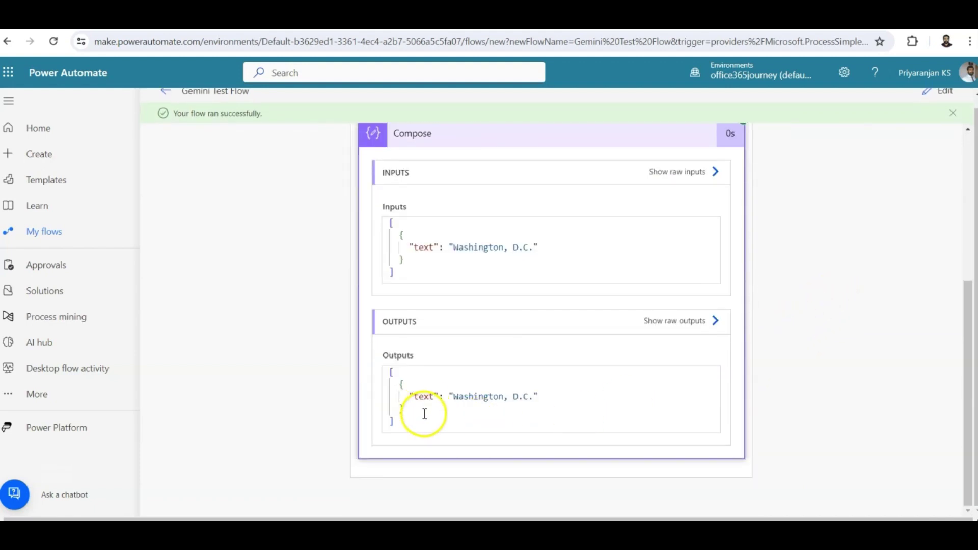
{"action": "left_click_drag", "start_coordinate": [419, 416], "coordinate": [384, 371]}
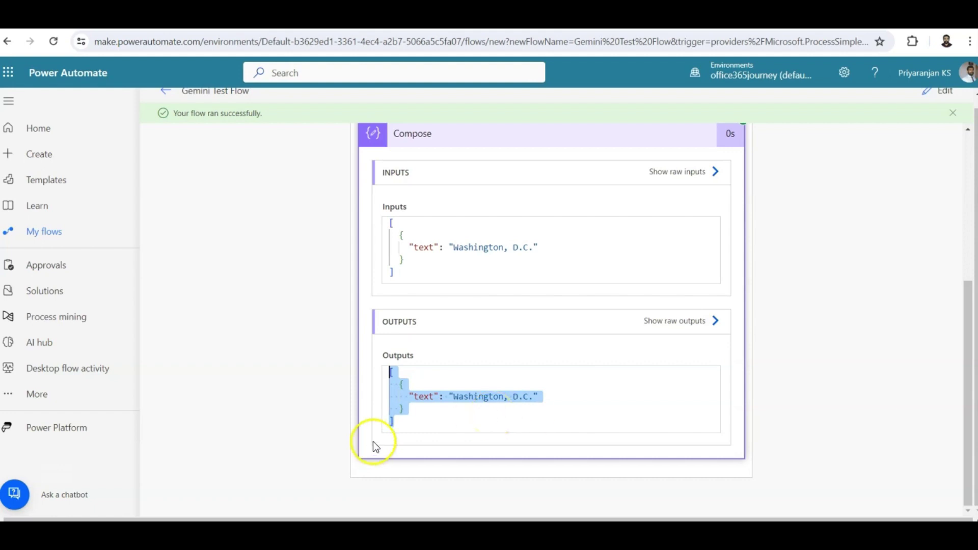
{"action": "left_click", "coordinate": [403, 408]}
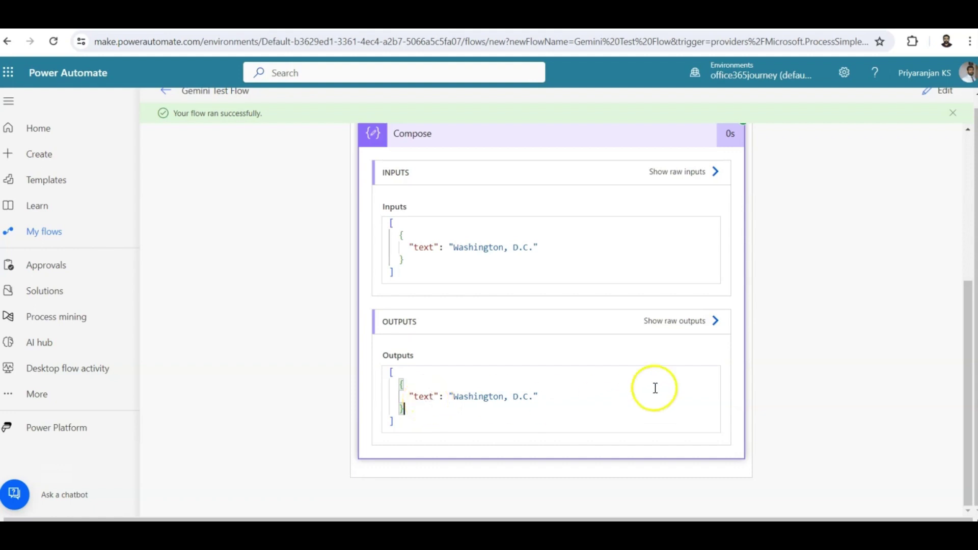
{"action": "scroll", "coordinate": [837, 366], "scroll_direction": "up", "scroll_amount": 2}
{"action": "scroll", "coordinate": [838, 366], "scroll_direction": "down", "scroll_amount": 1}
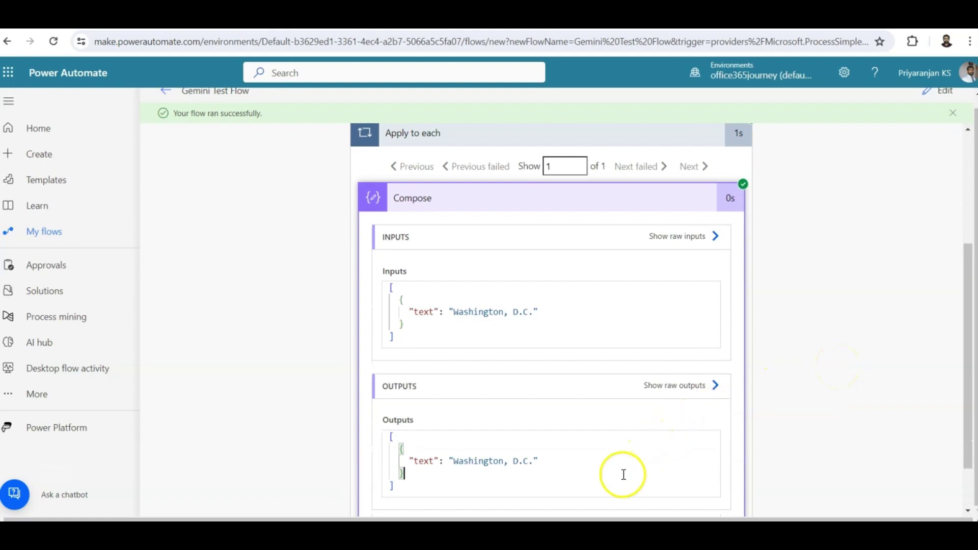
{"action": "left_click_drag", "start_coordinate": [412, 463], "coordinate": [552, 466]}
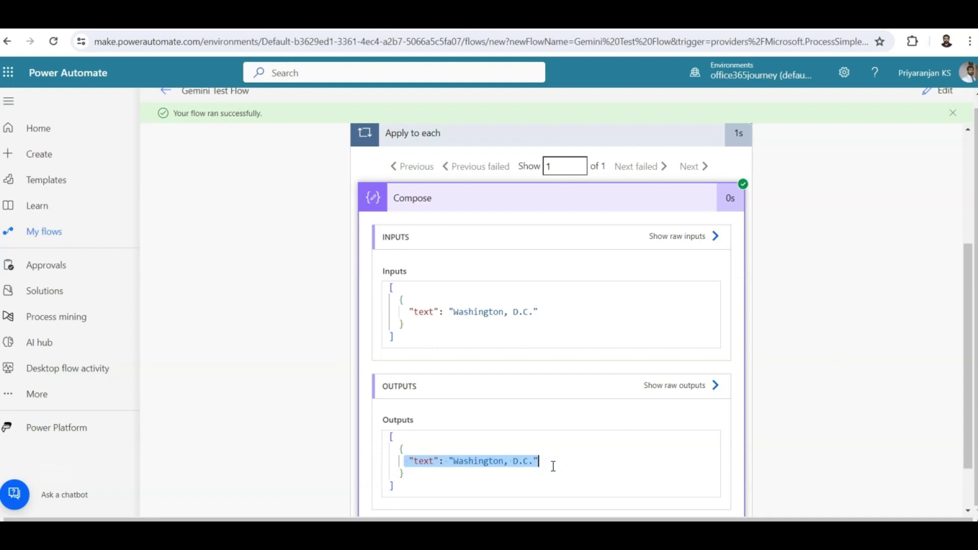
{"action": "right_click", "coordinate": [561, 460]}
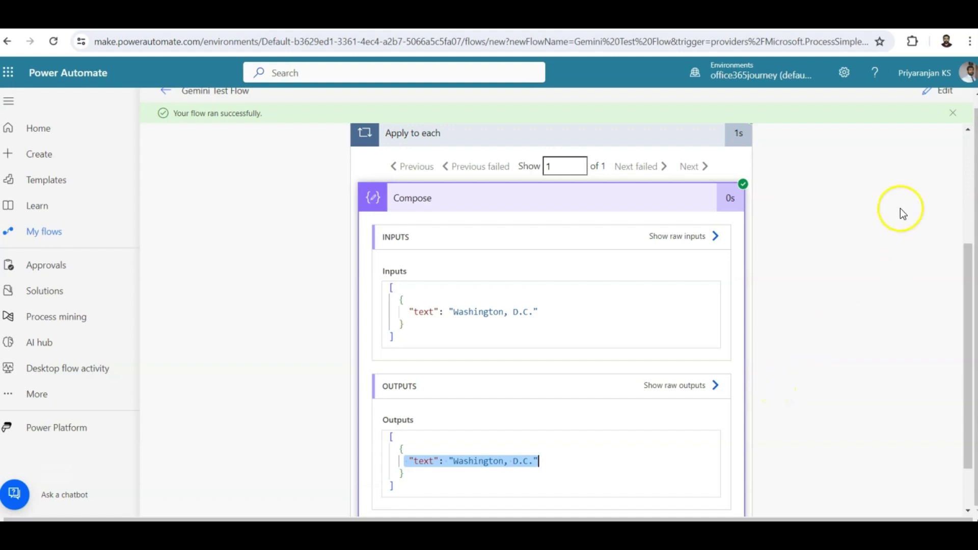
Dismiss the run notification, collapse the Apply to each results and return to editing the flow.
{"action": "left_click", "coordinate": [951, 113]}
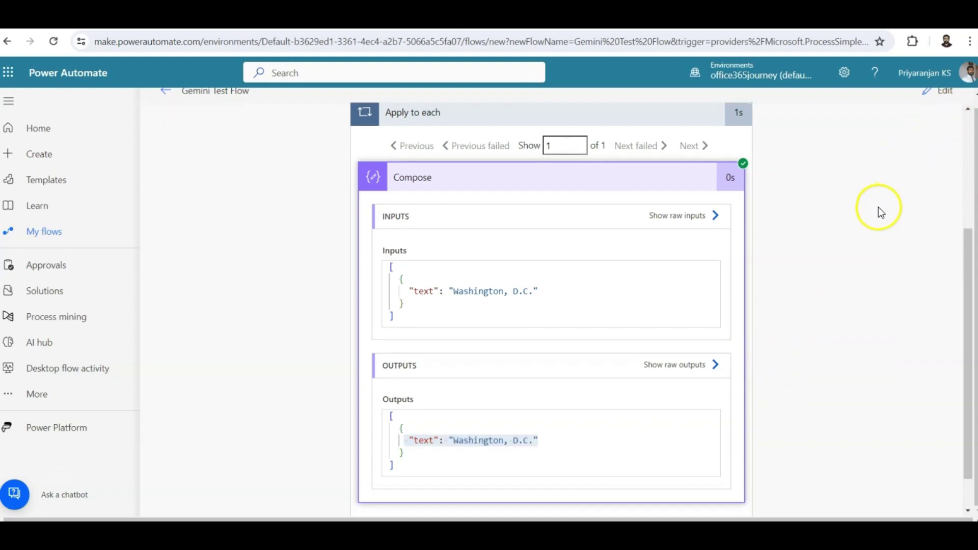
{"action": "scroll", "coordinate": [871, 230], "scroll_direction": "up", "scroll_amount": 5}
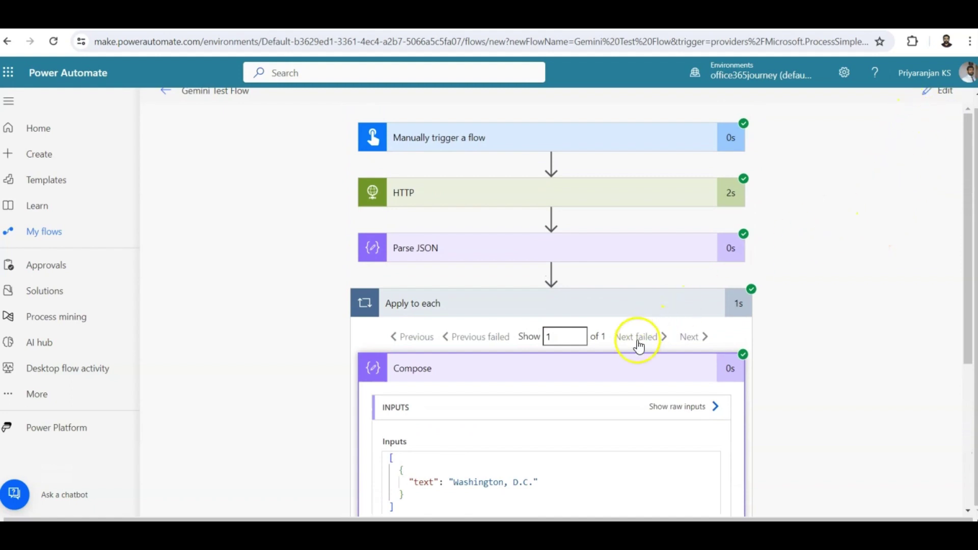
{"action": "left_click", "coordinate": [560, 301]}
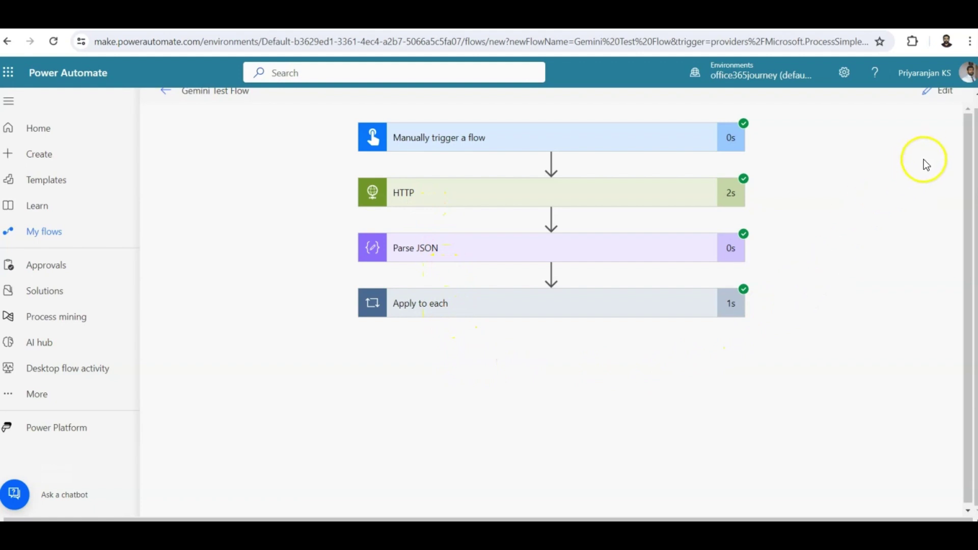
{"action": "scroll", "coordinate": [912, 184], "scroll_direction": "up", "scroll_amount": 1}
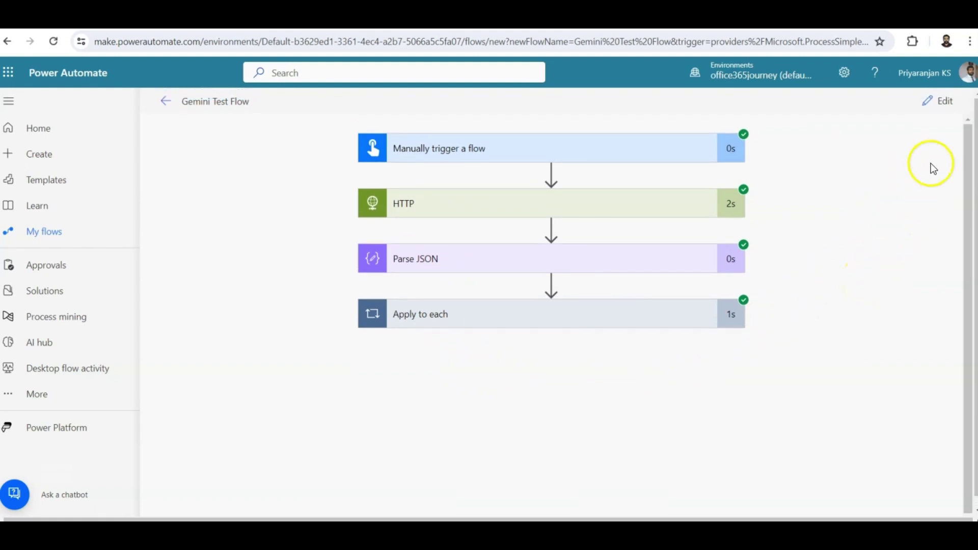
{"action": "left_click", "coordinate": [937, 101]}
Start a new step after Apply to each, search the operations for Gemini and view the description of Generate text content.
{"action": "scroll", "coordinate": [631, 398], "scroll_direction": "down", "scroll_amount": 1}
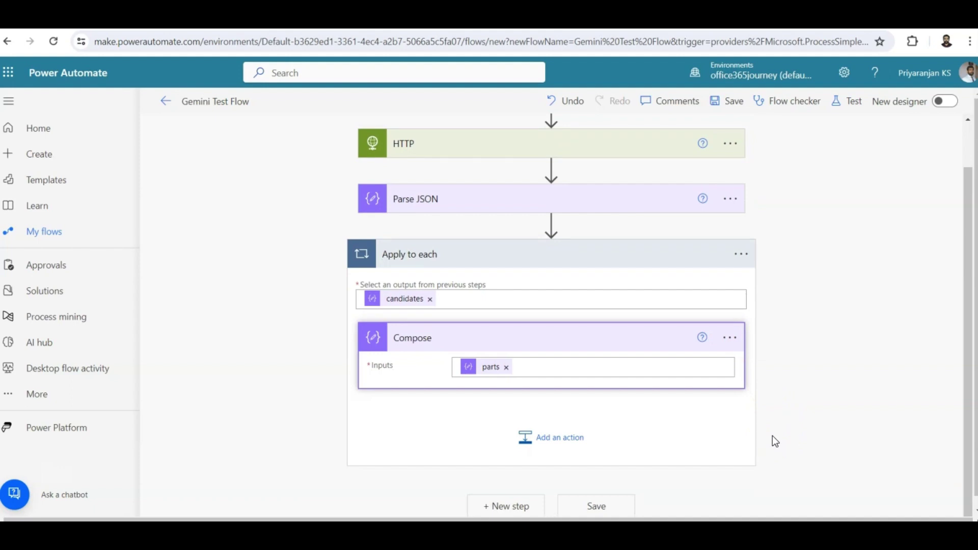
{"action": "left_click", "coordinate": [520, 507]}
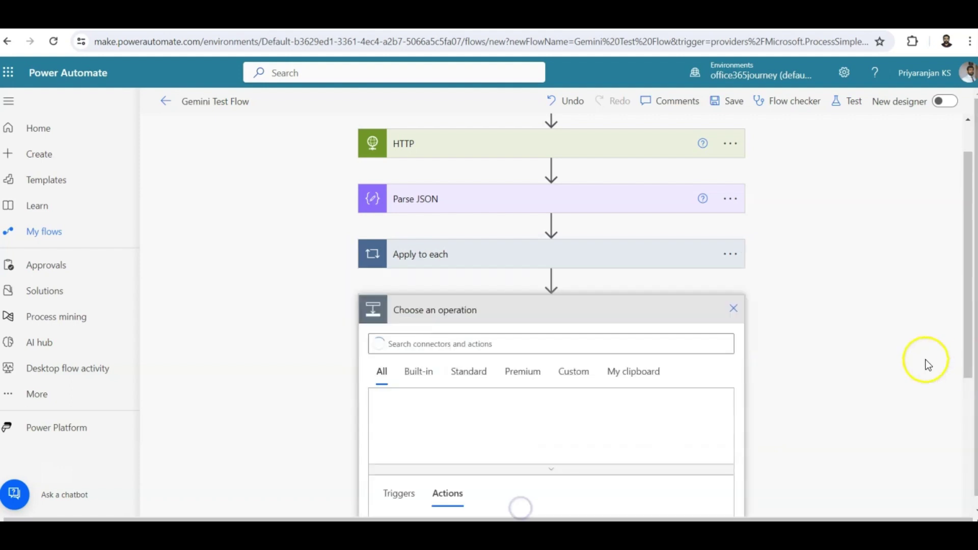
{"action": "scroll", "coordinate": [827, 362], "scroll_direction": "down", "scroll_amount": 4}
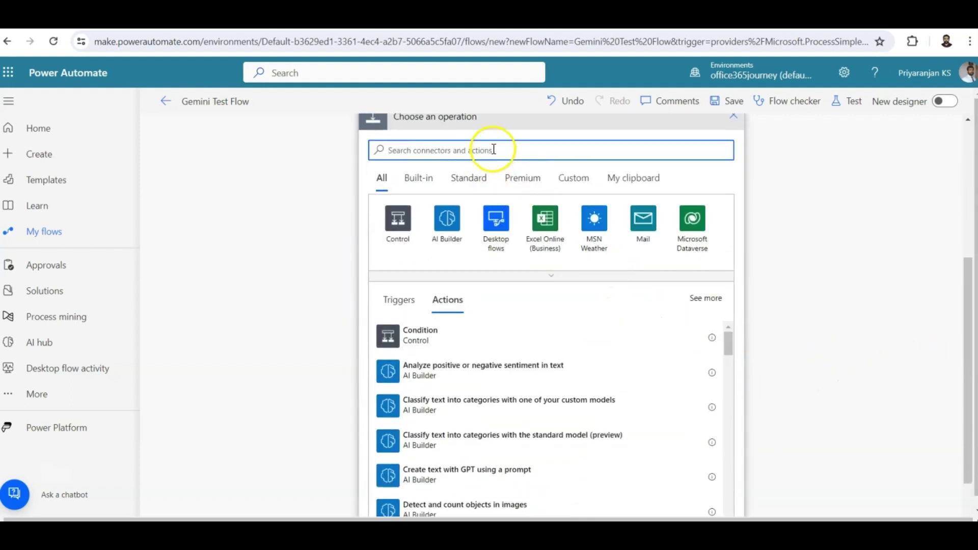
{"action": "type", "text": "Gemini"}
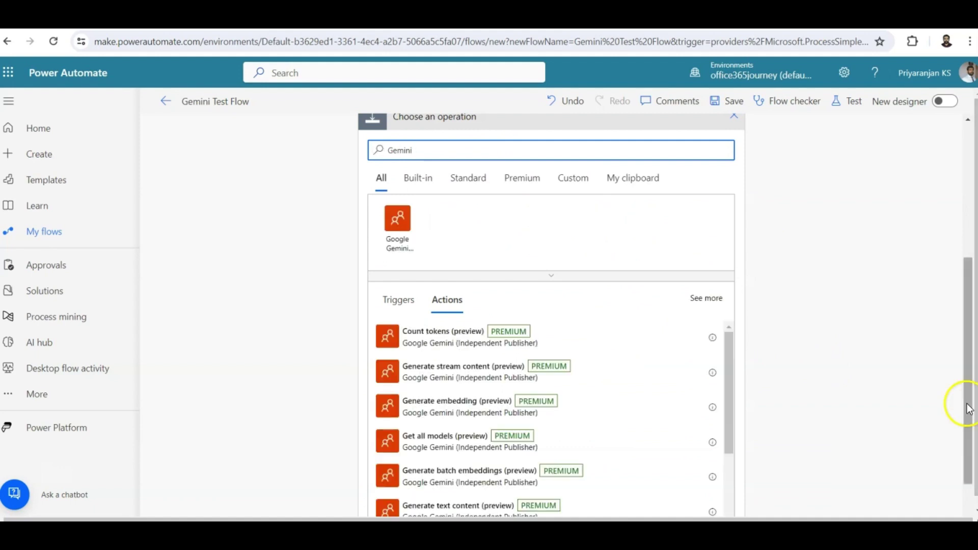
{"action": "scroll", "coordinate": [768, 352], "scroll_direction": "down", "scroll_amount": 1}
{"action": "scroll", "coordinate": [768, 352], "scroll_direction": "down", "scroll_amount": 1}
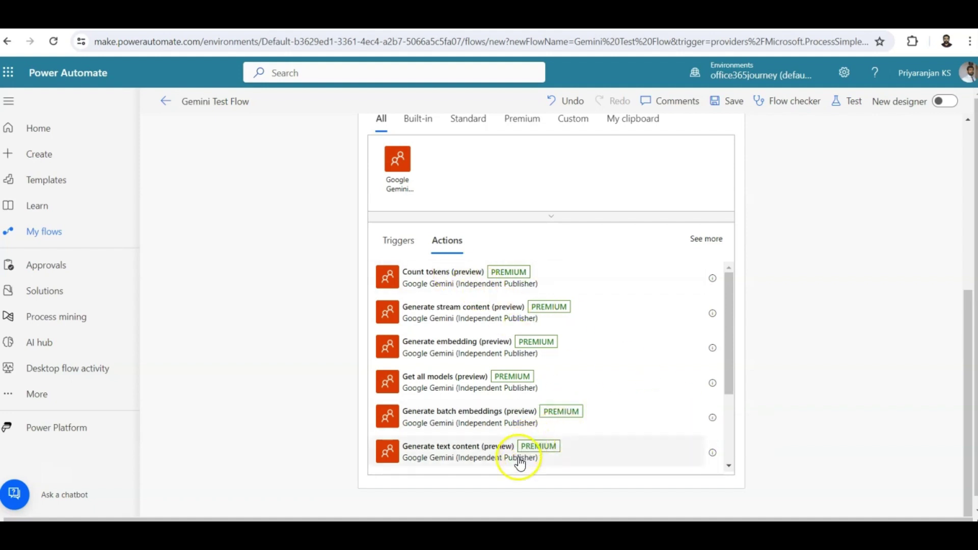
{"action": "left_click", "coordinate": [713, 453]}
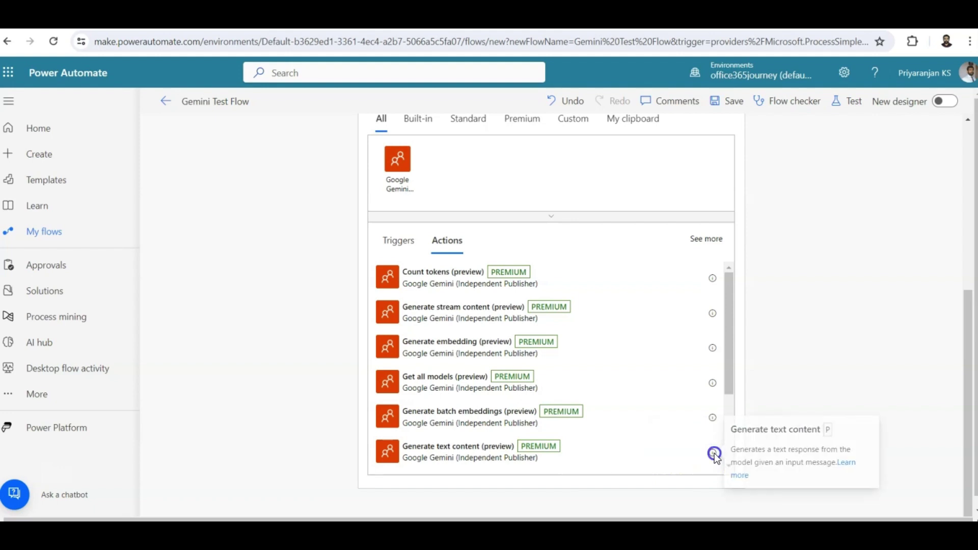
Open the connector documentation for Generate text content and examine its Parameters and Returns tables.
{"action": "left_click", "coordinate": [853, 464]}
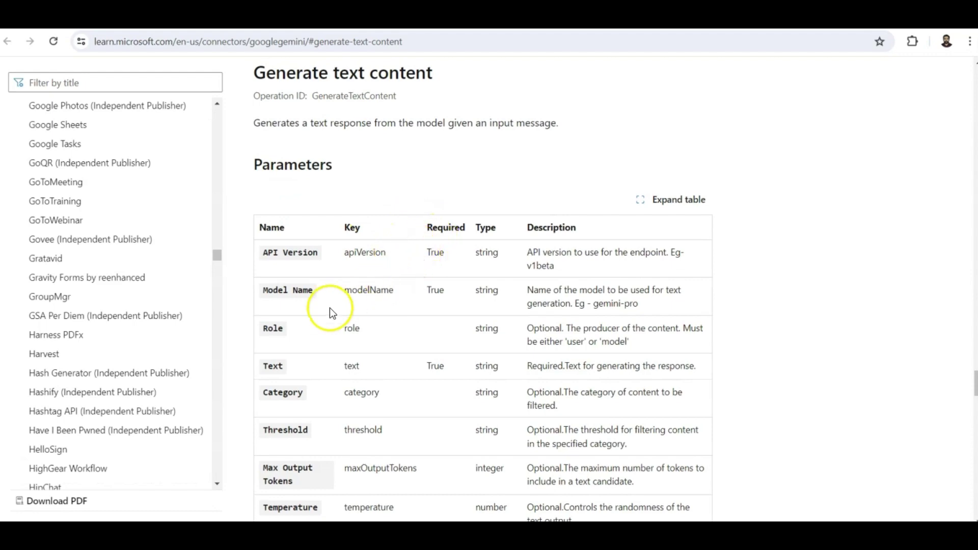
{"action": "scroll", "coordinate": [508, 370], "scroll_direction": "down", "scroll_amount": 10}
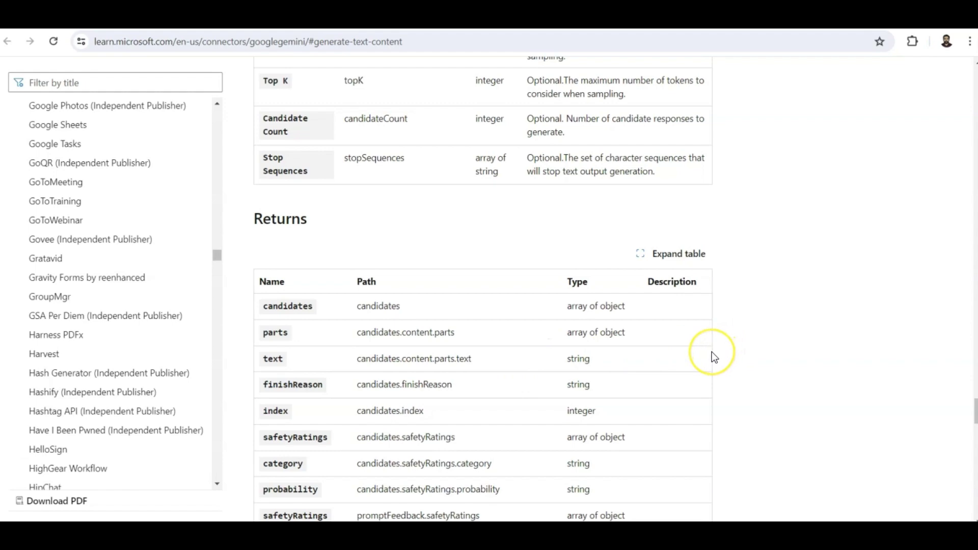
{"action": "scroll", "coordinate": [705, 351], "scroll_direction": "down", "scroll_amount": 3}
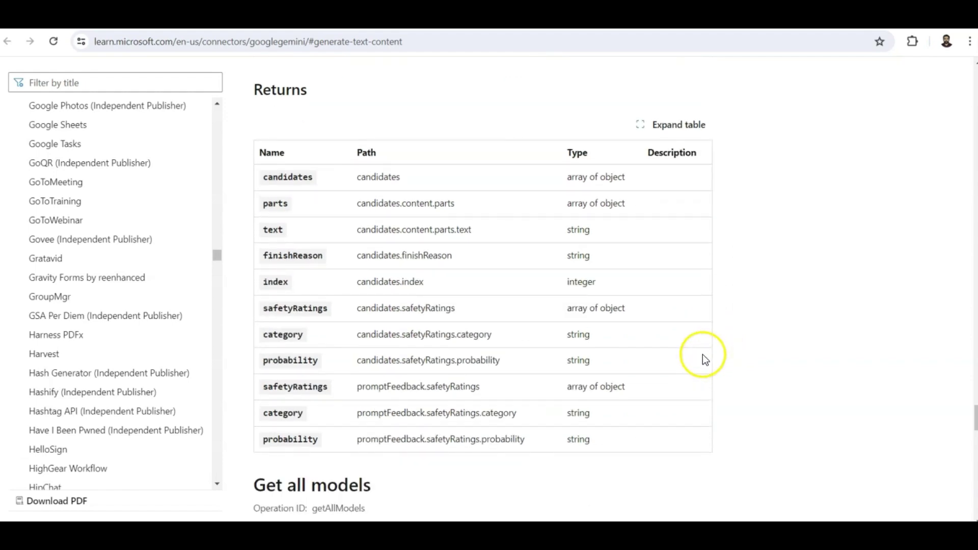
{"action": "scroll", "coordinate": [750, 368], "scroll_direction": "up", "scroll_amount": 7}
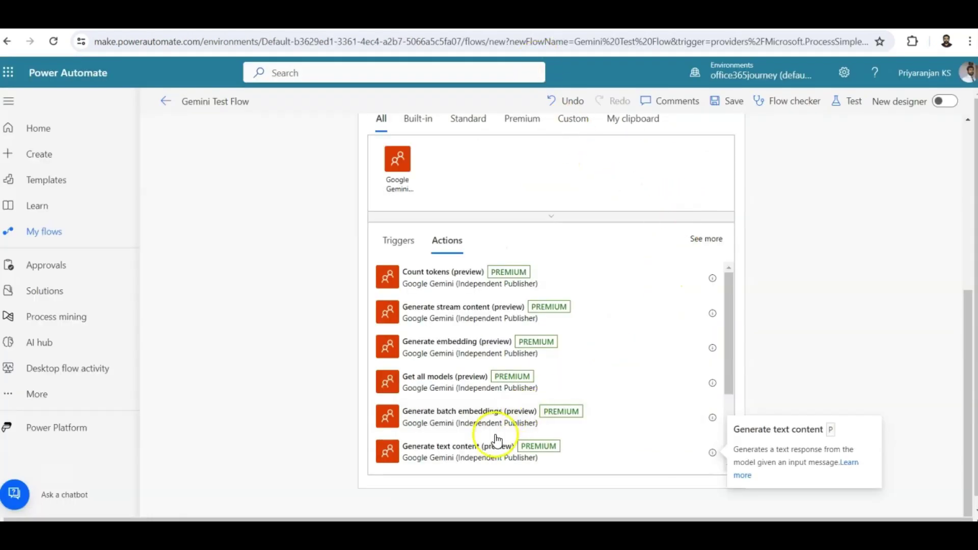
Add the Generate text content action to the flow and name its connection Gemini Connection.
{"action": "left_click", "coordinate": [465, 458]}
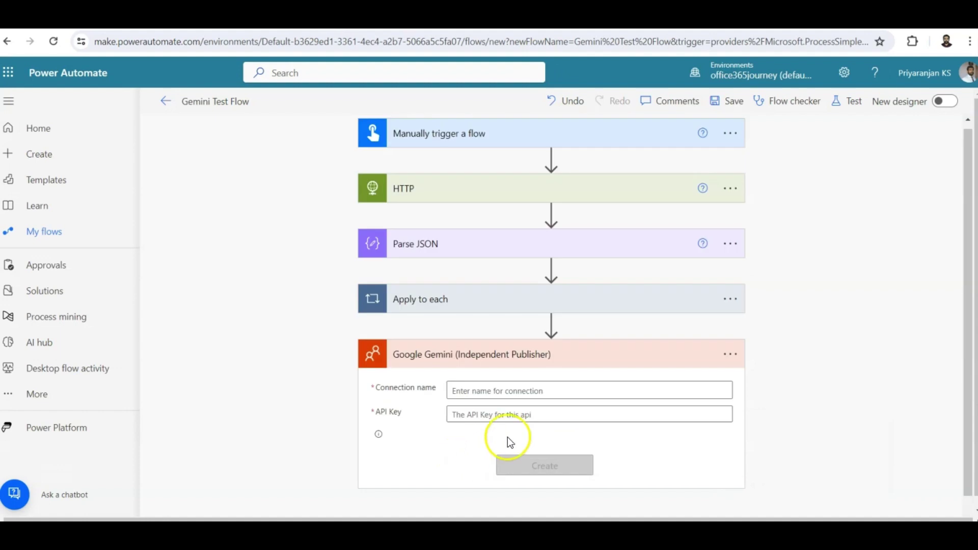
{"action": "left_click", "coordinate": [468, 390]}
{"action": "type", "text": "Gem"}
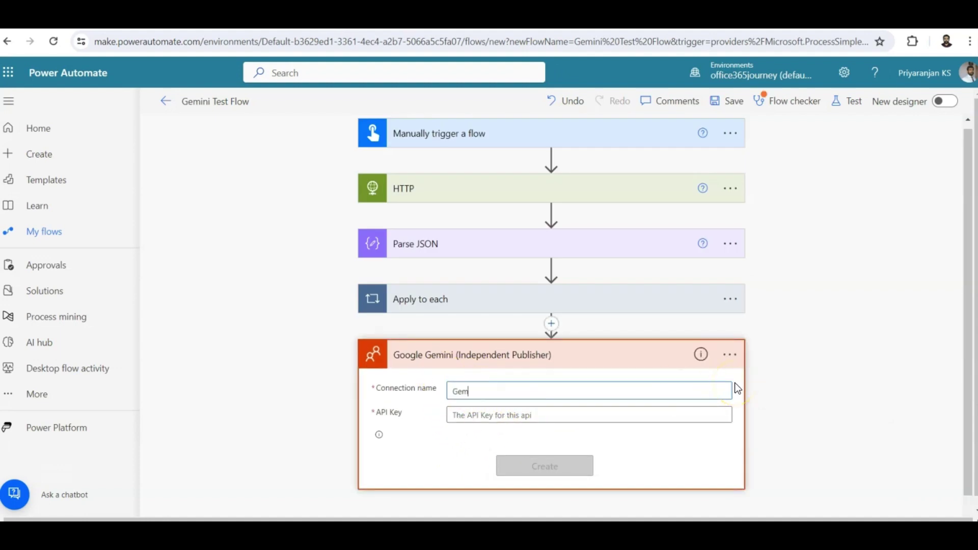
{"action": "type", "text": "ini Connection"}
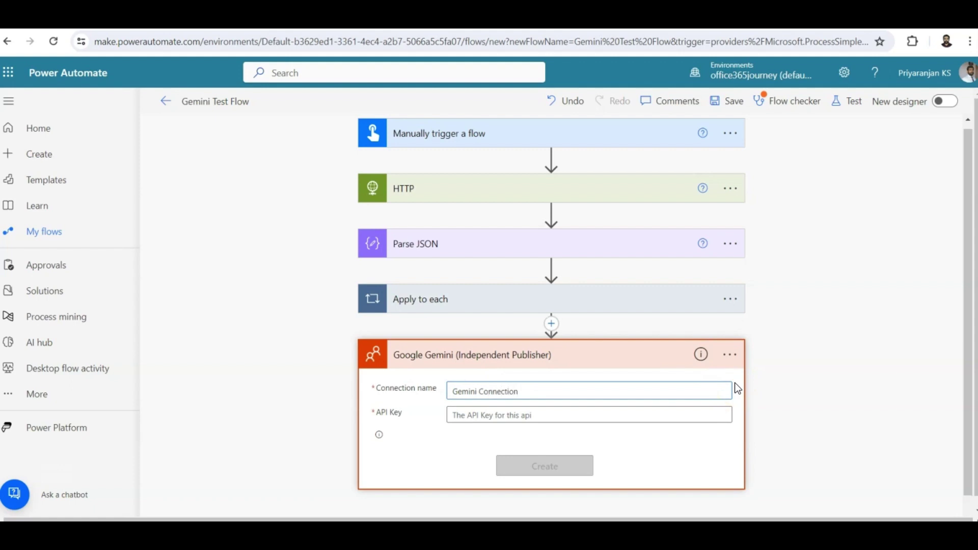
Copy the API key from Google AI Studio into the connection's API Key field, create the connection and decline saving the password.
{"action": "left_click", "coordinate": [619, 413]}
{"action": "left_click", "coordinate": [417, 14]}
{"action": "key", "text": "ctrl+Tab"}
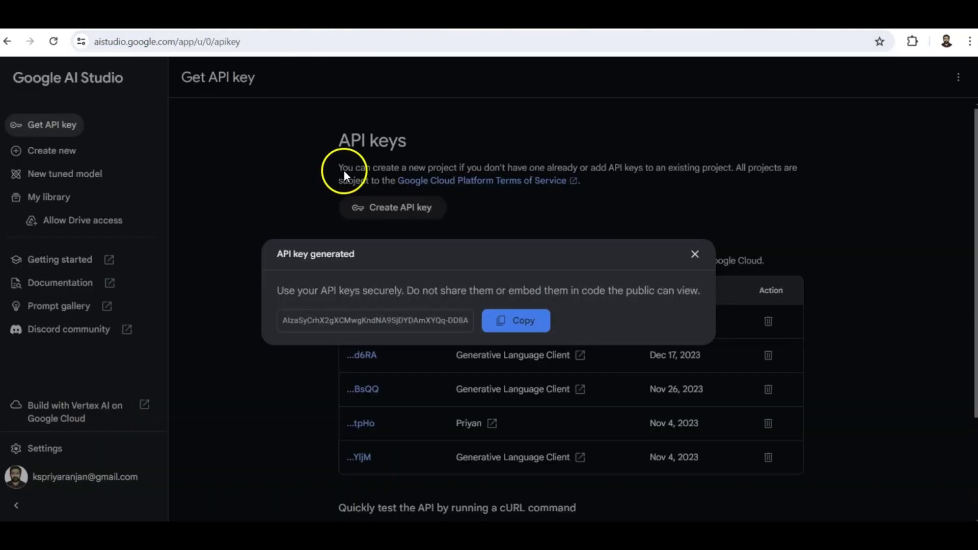
{"action": "left_click", "coordinate": [514, 320]}
{"action": "key", "text": "ctrl+shift+Tab"}
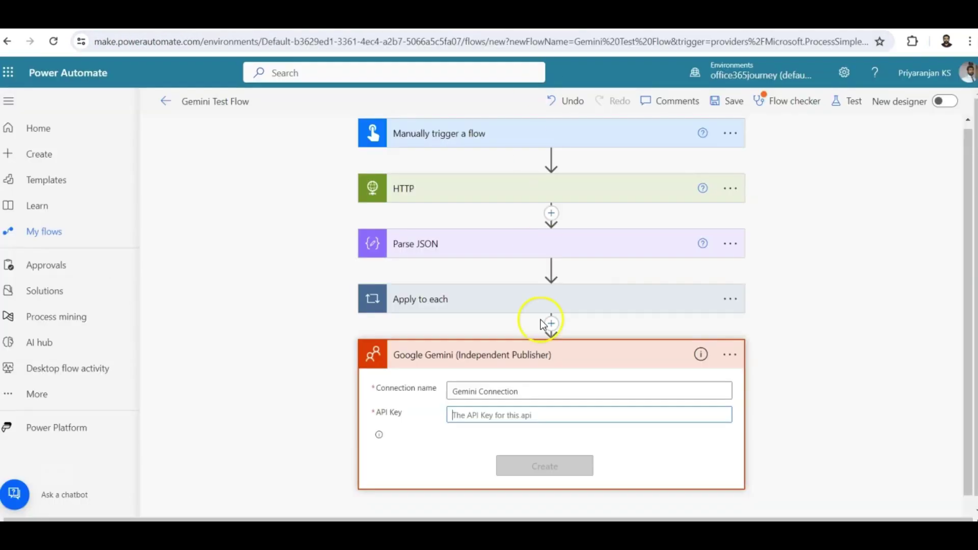
{"action": "key", "text": "ctrl+v"}
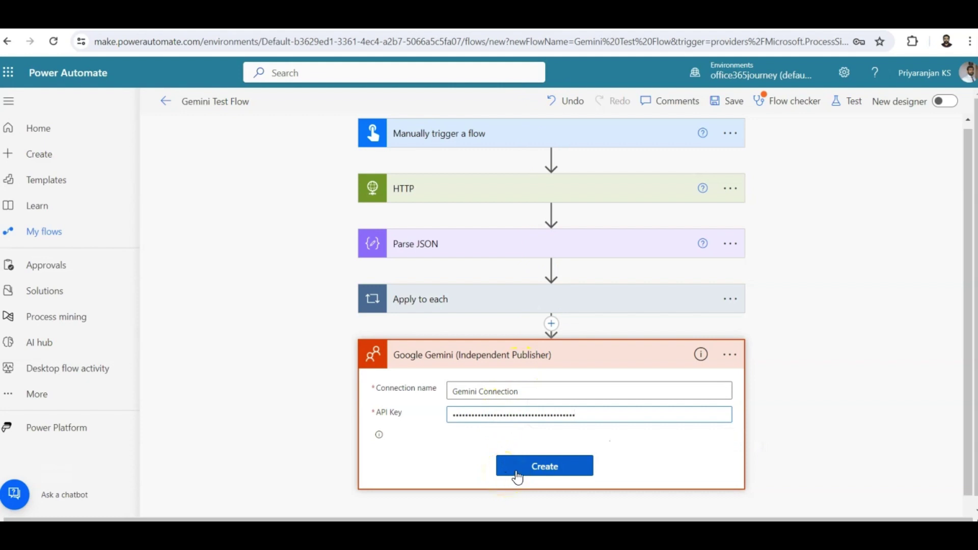
{"action": "left_click", "coordinate": [523, 471]}
{"action": "left_click", "coordinate": [825, 417]}
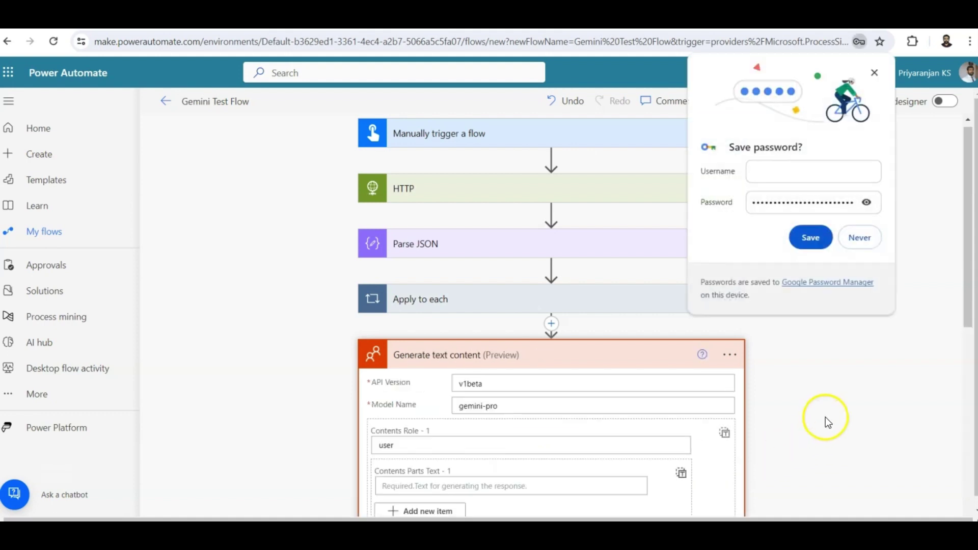
{"action": "left_click", "coordinate": [867, 237]}
Compare the action's API Version and Model Name with the endpoint URL in the Gemini REST quickstart.
{"action": "scroll", "coordinate": [769, 369], "scroll_direction": "down", "scroll_amount": 3}
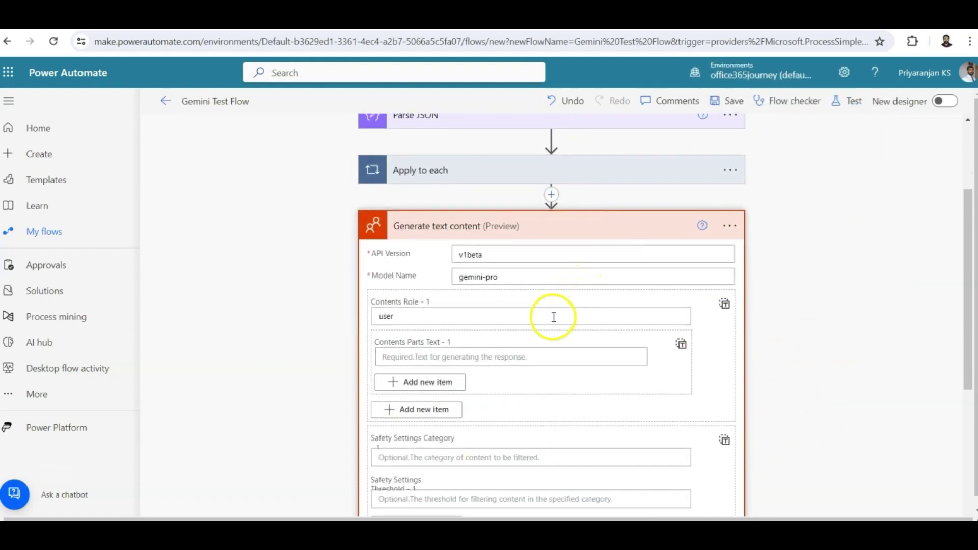
{"action": "double_click", "coordinate": [458, 255]}
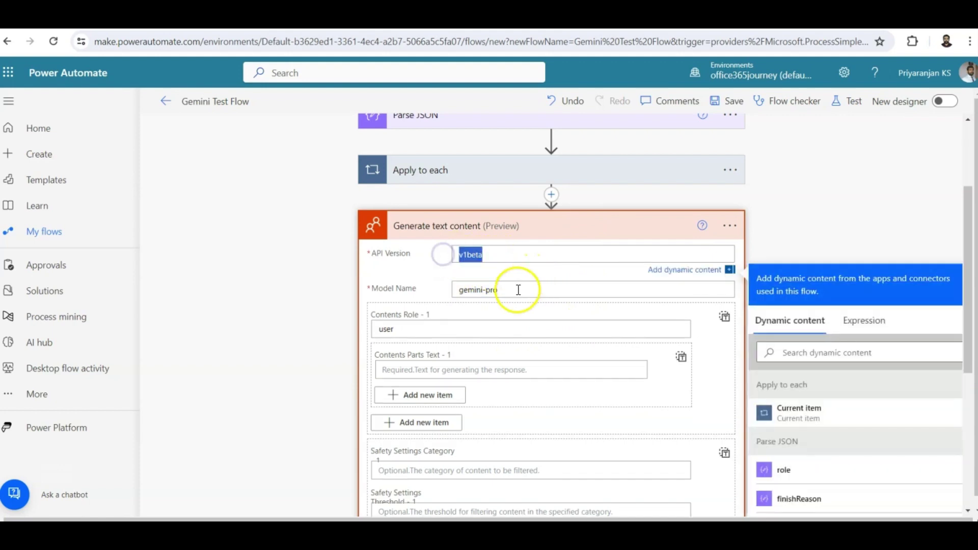
{"action": "double_click", "coordinate": [464, 289]}
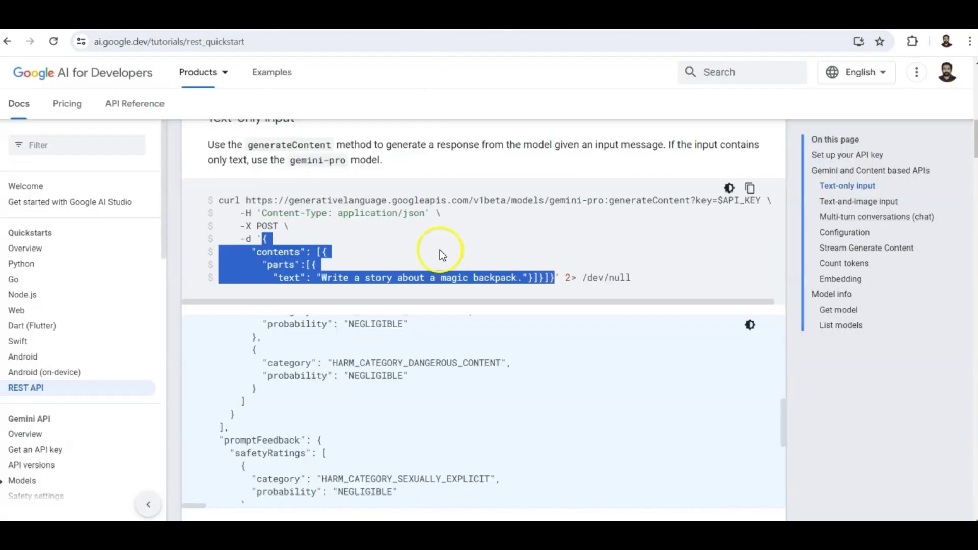
{"action": "left_click", "coordinate": [413, 280]}
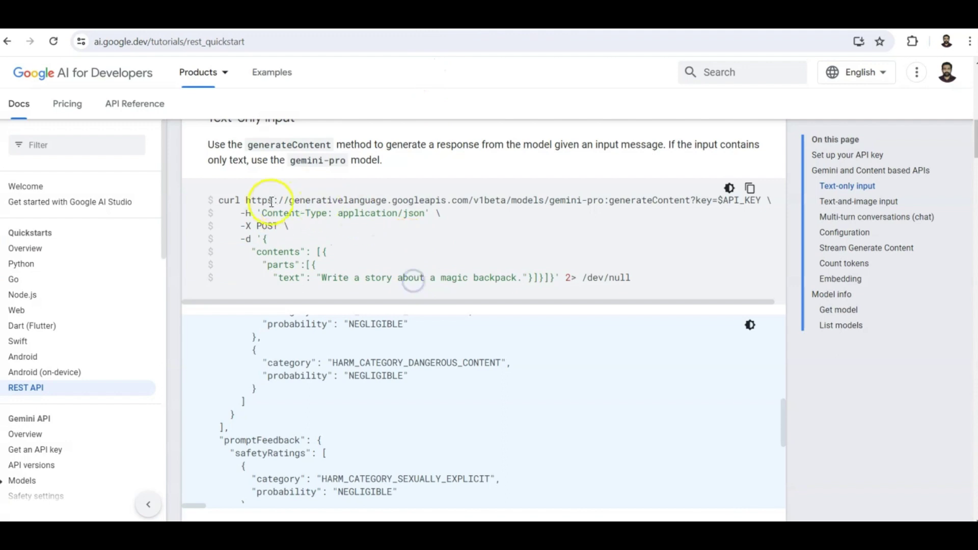
{"action": "left_click_drag", "start_coordinate": [246, 201], "coordinate": [720, 199]}
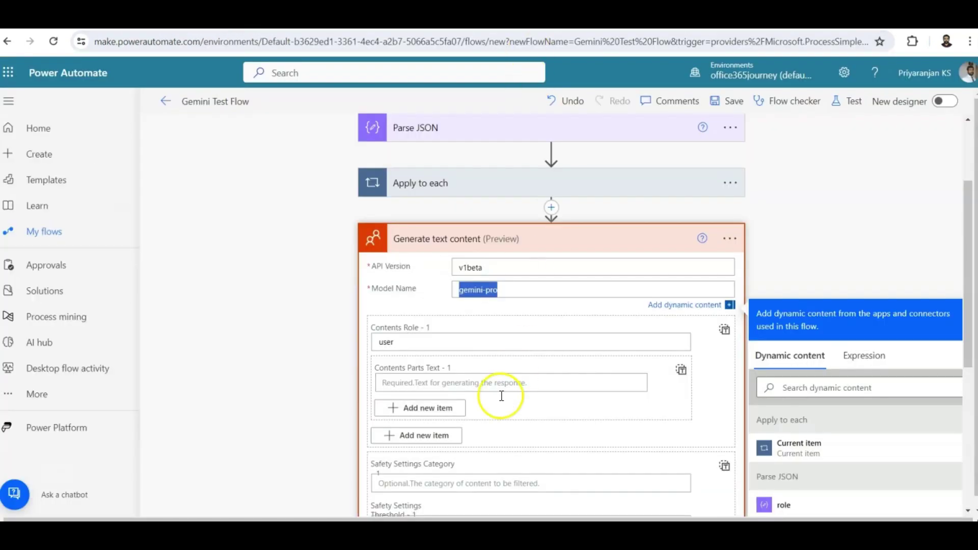
Examine how the contents, parts and text elements in the REST quickstart's request body correspond to the action's Contents Parts Text field.
{"action": "left_click", "coordinate": [423, 382]}
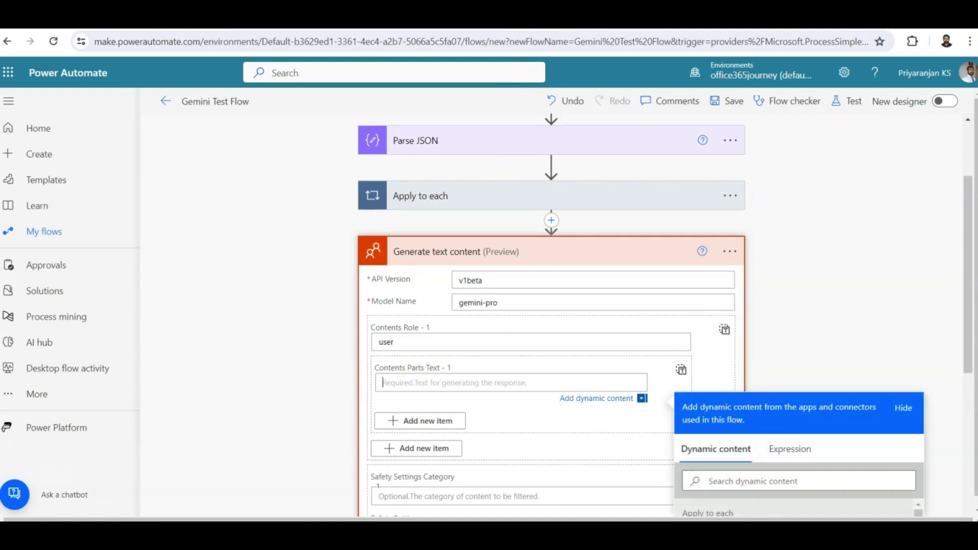
{"action": "key", "text": "ctrl+Tab"}
{"action": "scroll", "coordinate": [403, 332], "scroll_direction": "up", "scroll_amount": 1}
{"action": "left_click_drag", "start_coordinate": [252, 316], "coordinate": [548, 340]}
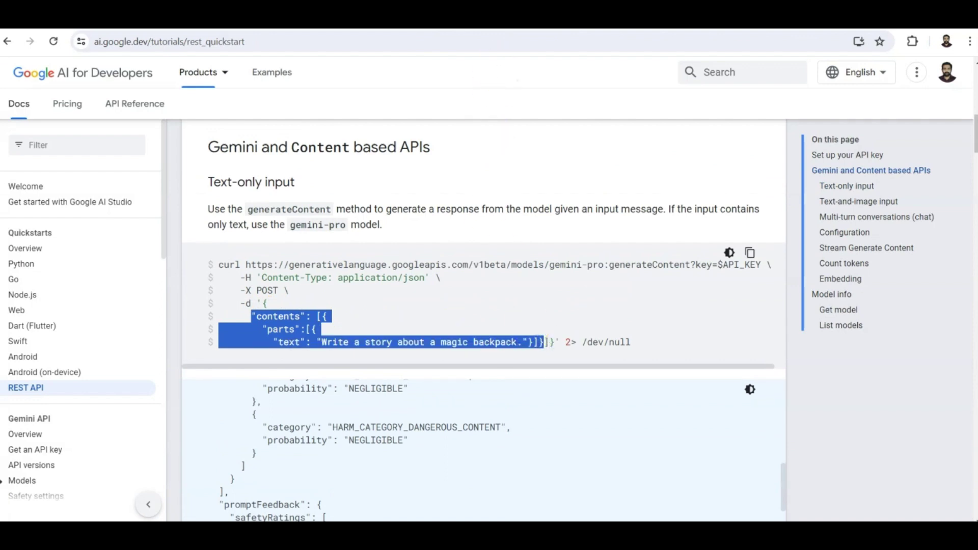
{"action": "mouse_move", "coordinate": [515, 18]}
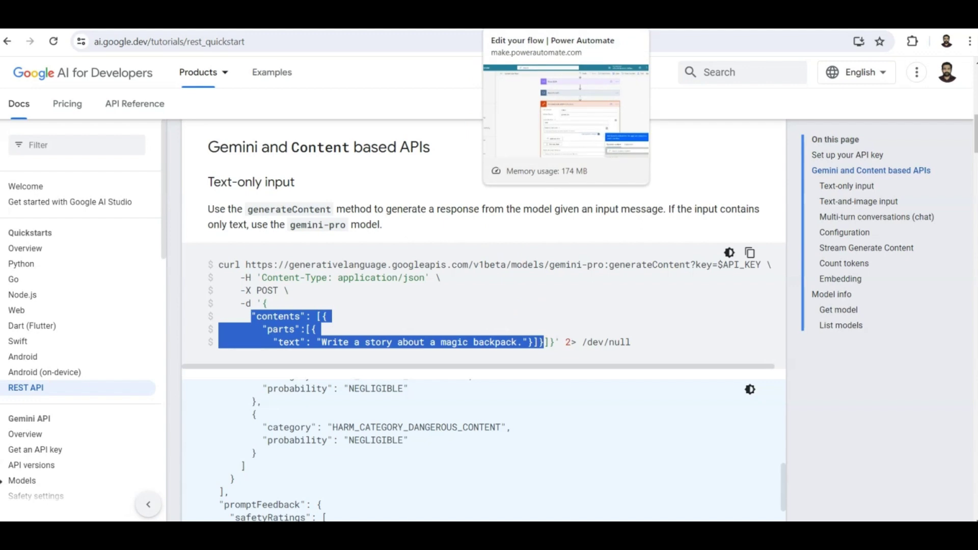
{"action": "left_click", "coordinate": [401, 344]}
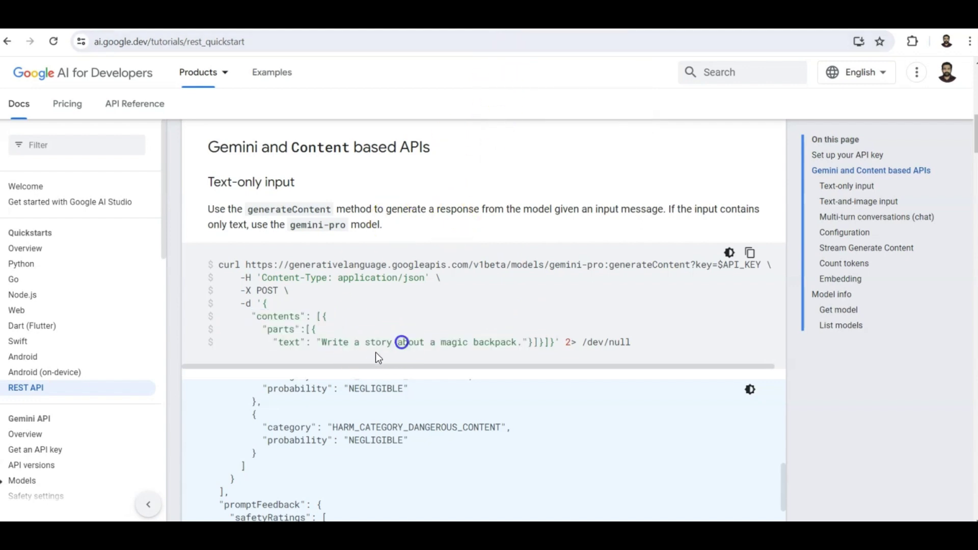
{"action": "left_click_drag", "start_coordinate": [318, 345], "coordinate": [517, 343]}
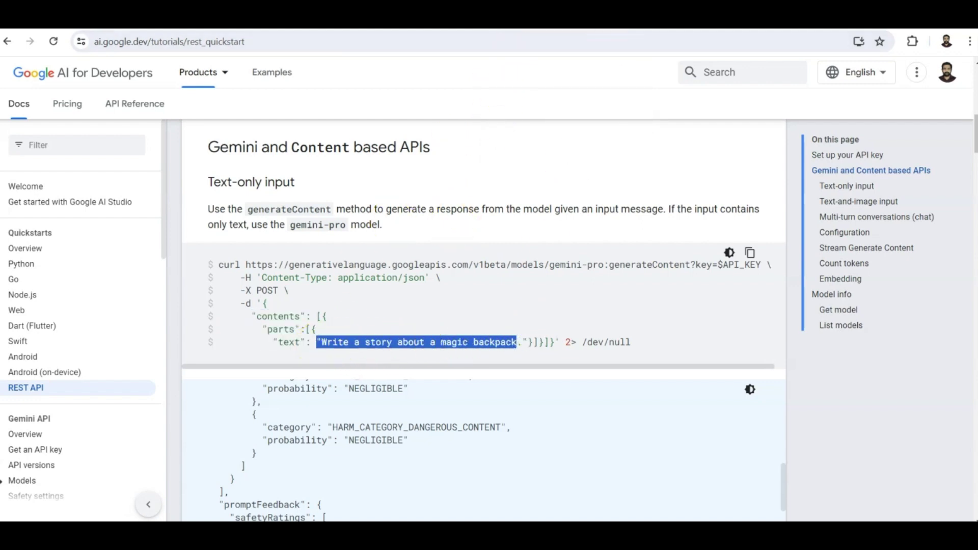
Return to the flow and enter "Capital of United States" as Contents Parts Text - 1 of Generate text content.
{"action": "left_click", "coordinate": [525, 18]}
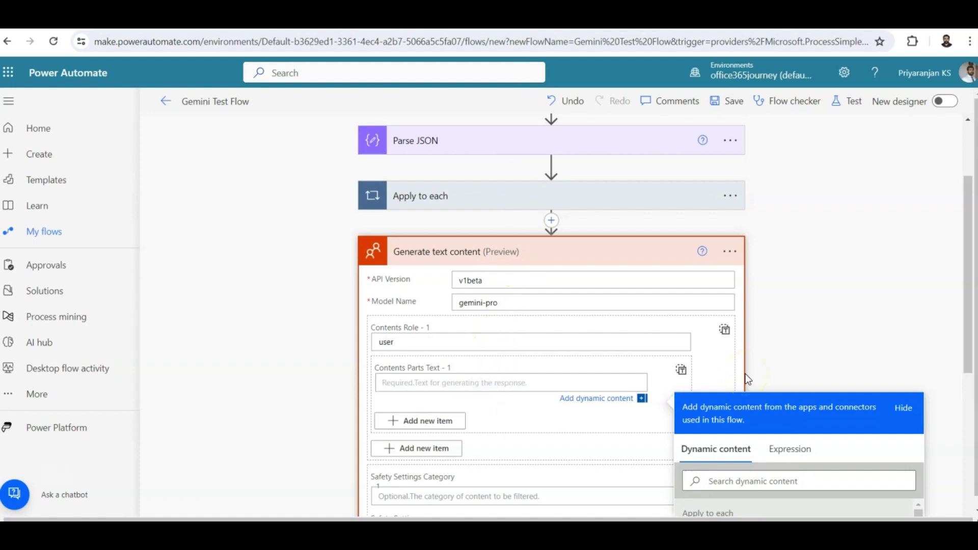
{"action": "type", "text": "Capital"}
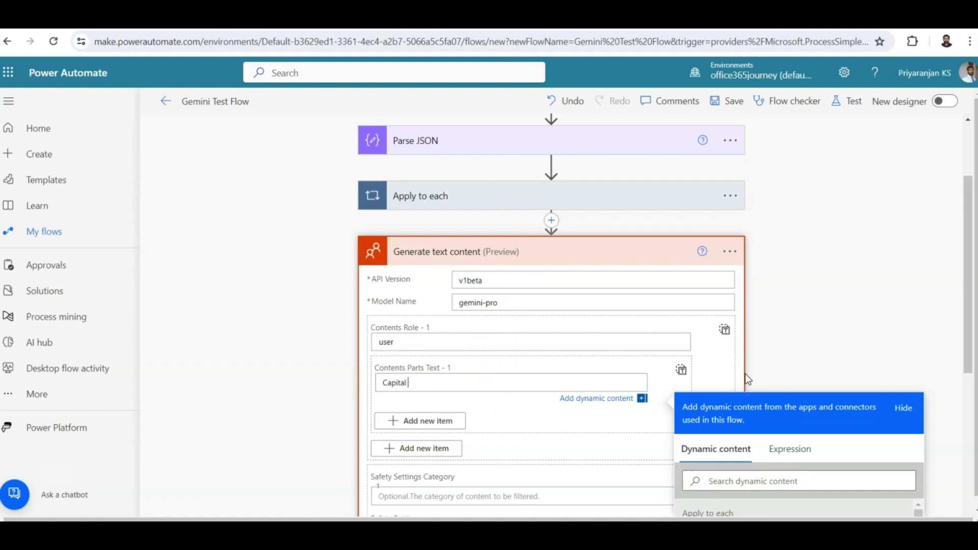
{"action": "type", "text": " of United States"}
{"action": "left_click", "coordinate": [751, 478]}
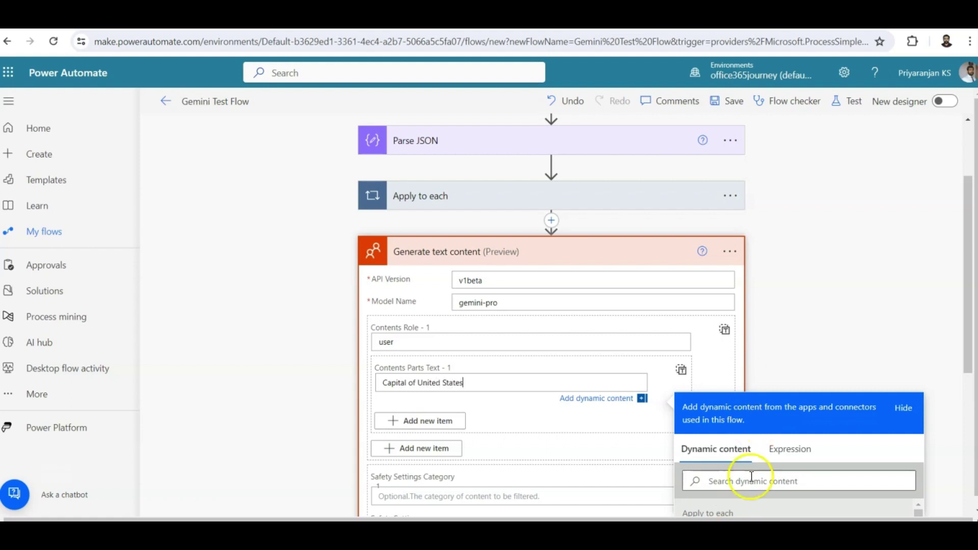
{"action": "left_click", "coordinate": [815, 355]}
Review the optional parameters of Generate text content, and save and test run the flow.
{"action": "scroll", "coordinate": [815, 357], "scroll_direction": "down", "scroll_amount": 3}
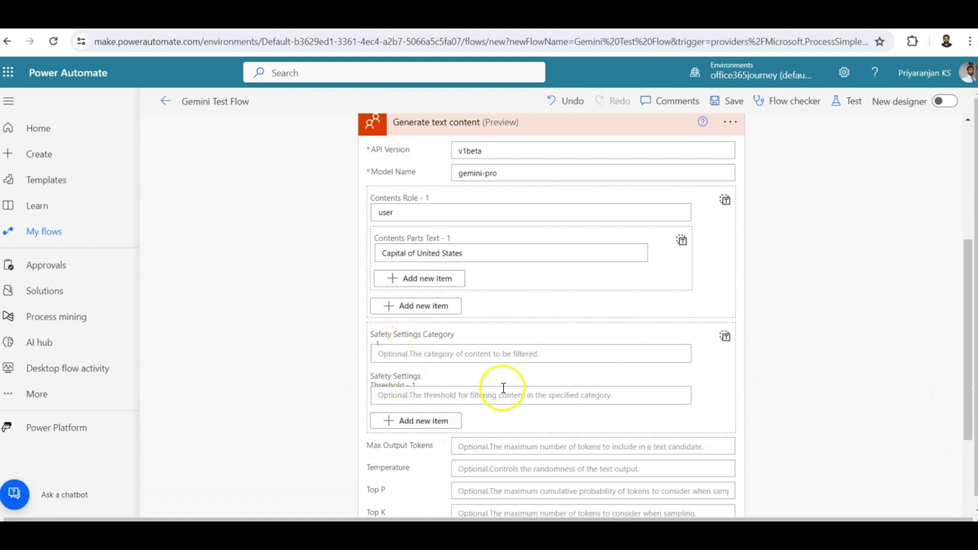
{"action": "scroll", "coordinate": [766, 390], "scroll_direction": "down", "scroll_amount": 3}
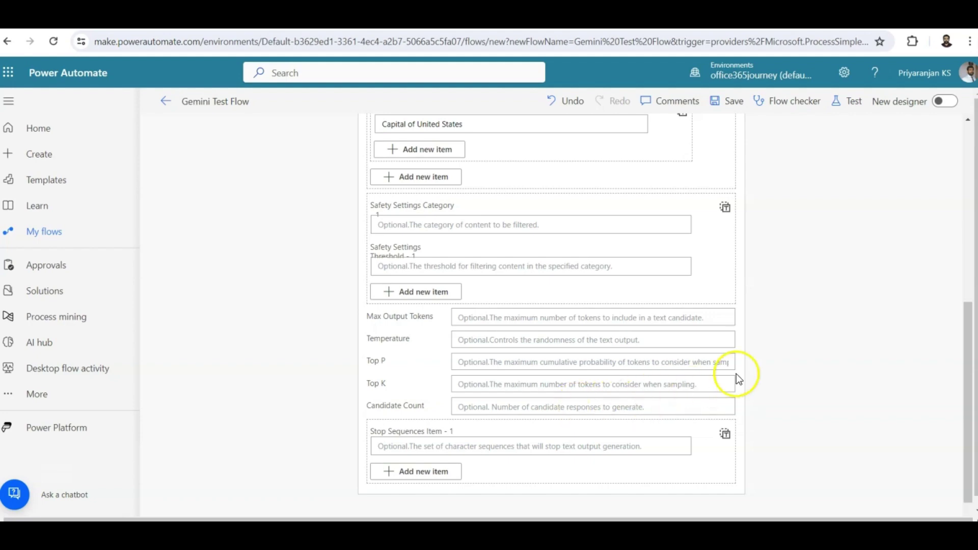
{"action": "scroll", "coordinate": [793, 369], "scroll_direction": "up", "scroll_amount": 4}
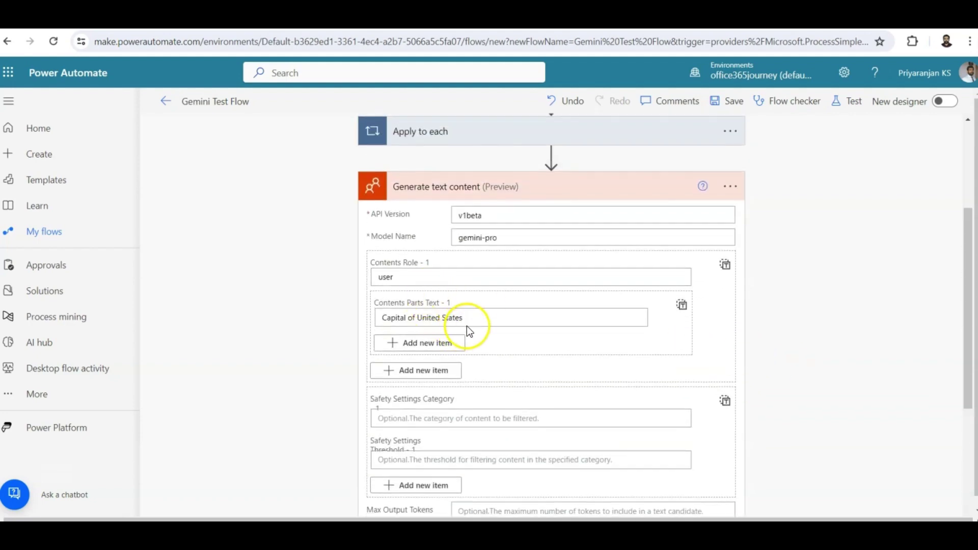
{"action": "left_click_drag", "start_coordinate": [469, 324], "coordinate": [375, 319]}
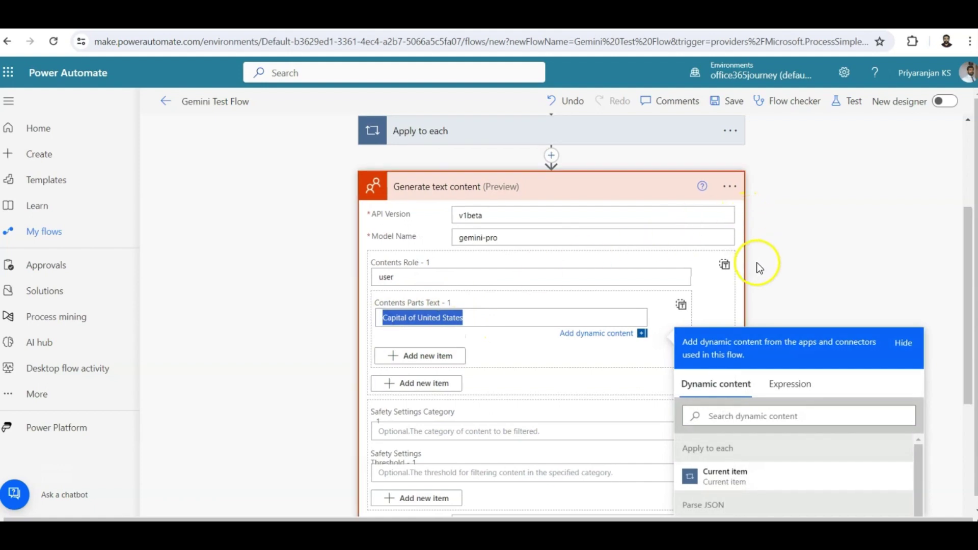
{"action": "left_click", "coordinate": [845, 100]}
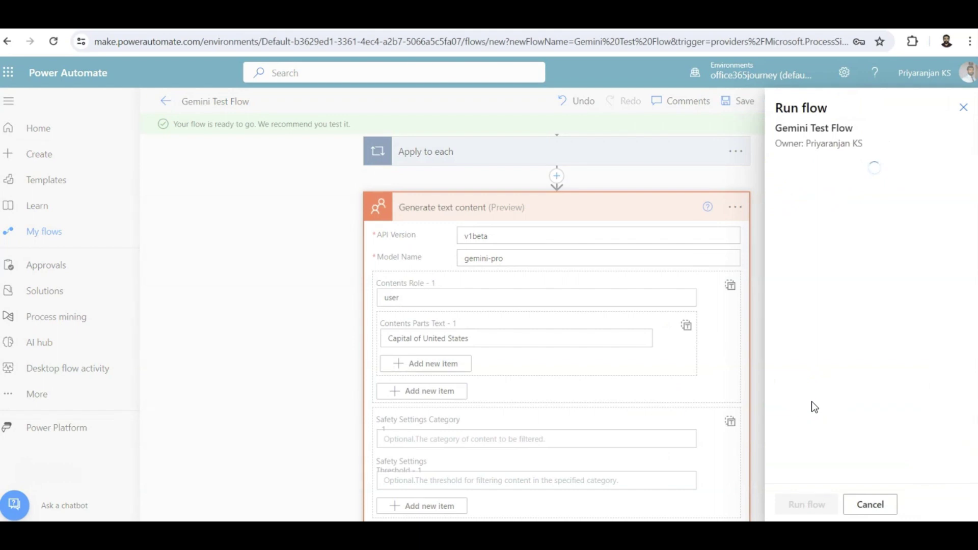
{"action": "left_click", "coordinate": [800, 497]}
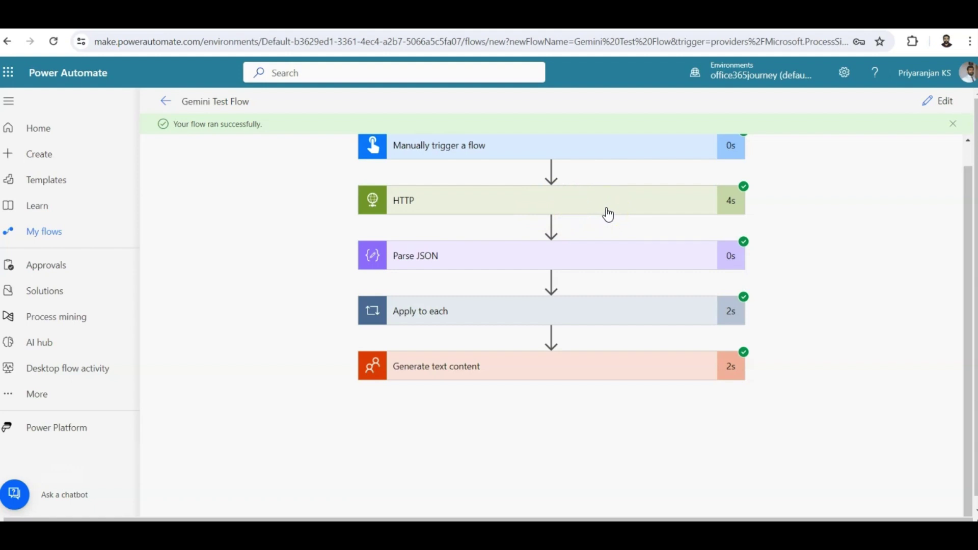
Expand Generate text content in the flow run and examine the prompt in its inputs and the candidates text in its outputs.
{"action": "left_click", "coordinate": [617, 365]}
{"action": "scroll", "coordinate": [822, 331], "scroll_direction": "down", "scroll_amount": 3}
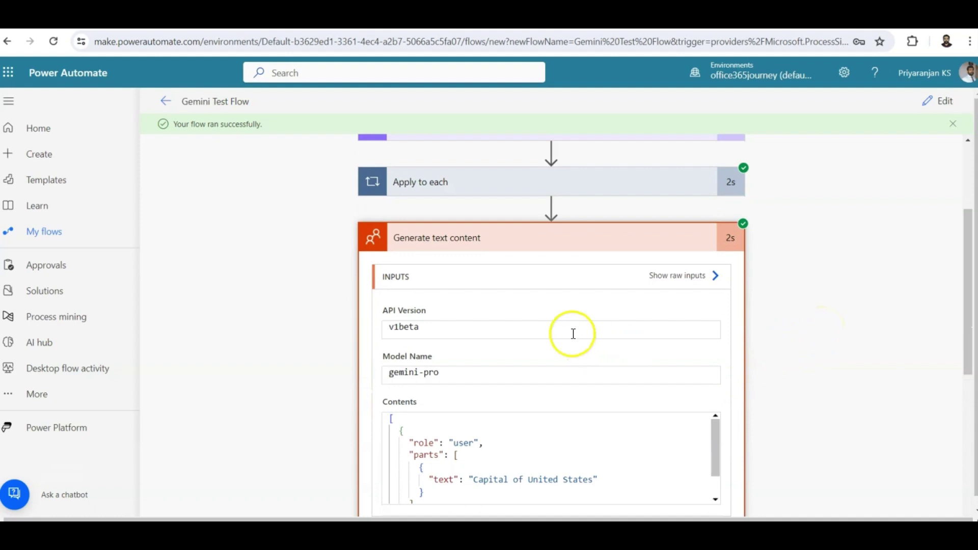
{"action": "scroll", "coordinate": [787, 342], "scroll_direction": "down", "scroll_amount": 3}
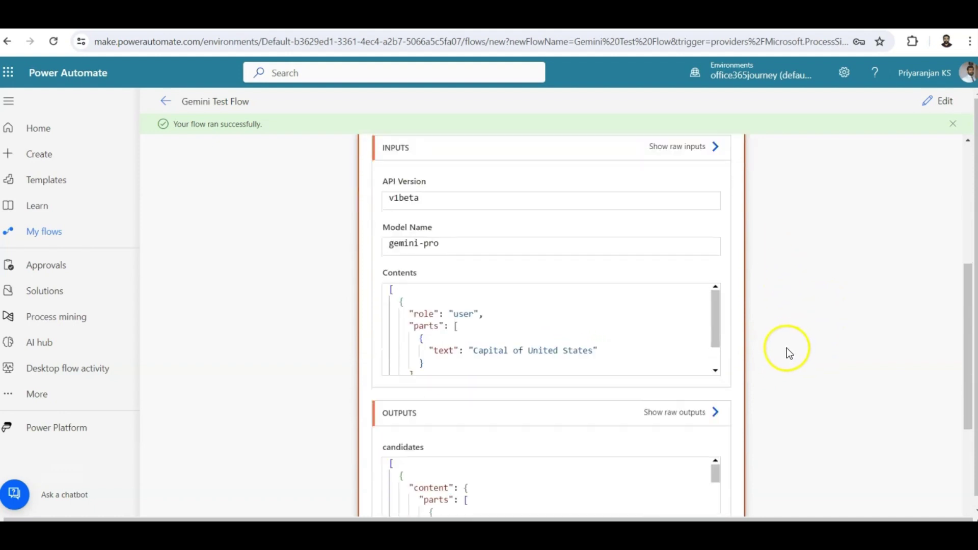
{"action": "scroll", "coordinate": [670, 345], "scroll_direction": "down", "scroll_amount": 1}
{"action": "scroll", "coordinate": [596, 354], "scroll_direction": "up", "scroll_amount": 1}
{"action": "left_click_drag", "start_coordinate": [479, 352], "coordinate": [764, 345]}
{"action": "scroll", "coordinate": [811, 338], "scroll_direction": "down", "scroll_amount": 1}
{"action": "scroll", "coordinate": [811, 339], "scroll_direction": "down", "scroll_amount": 3}
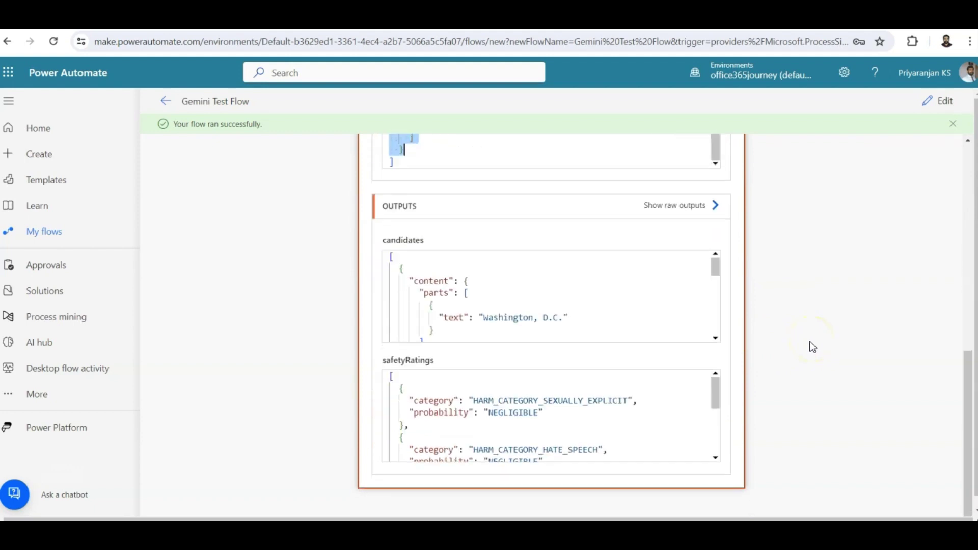
{"action": "left_click_drag", "start_coordinate": [487, 320], "coordinate": [573, 322]}
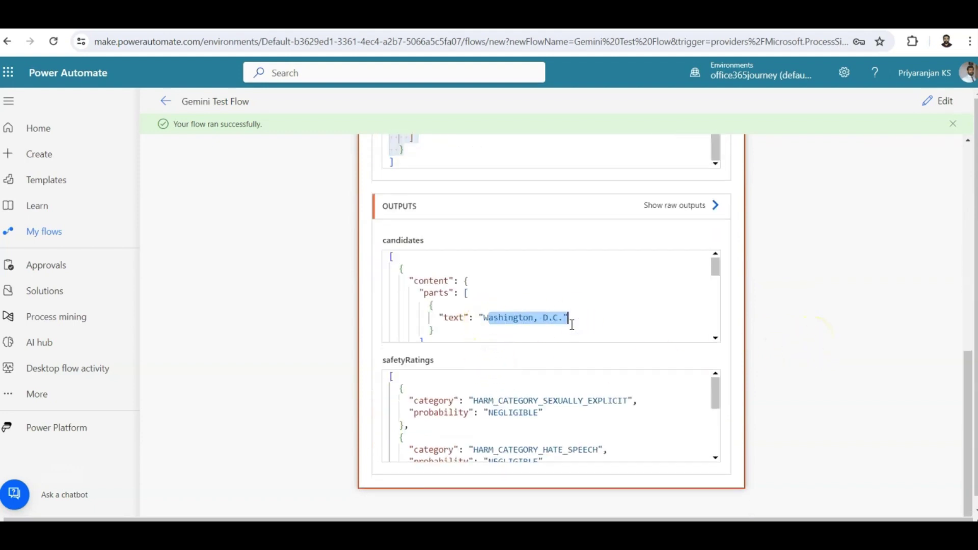
{"action": "left_click", "coordinate": [571, 324]}
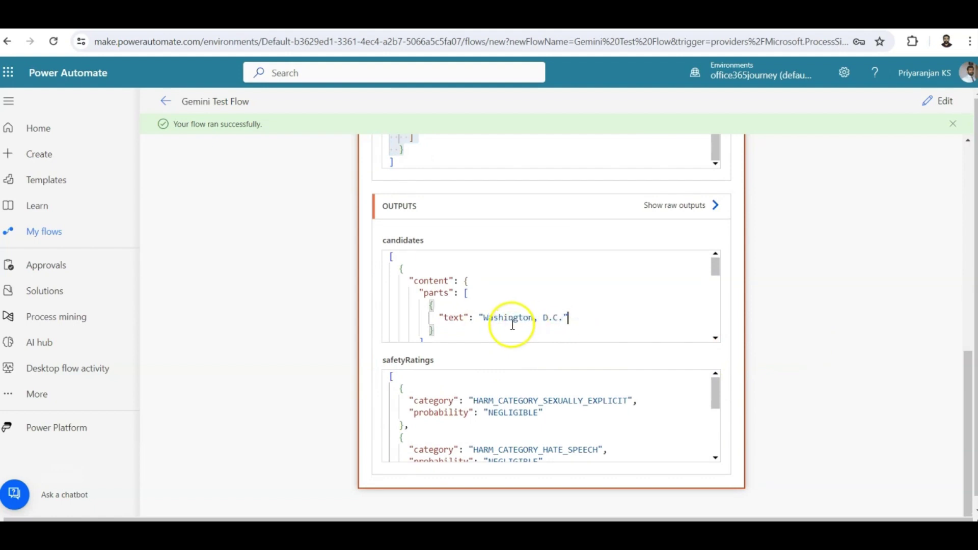
Examine the answer text in the Generate text content outputs and compare its Contents input with the HTTP action's request body.
{"action": "left_click_drag", "start_coordinate": [484, 319], "coordinate": [558, 319]}
{"action": "scroll", "coordinate": [854, 371], "scroll_direction": "up", "scroll_amount": 2}
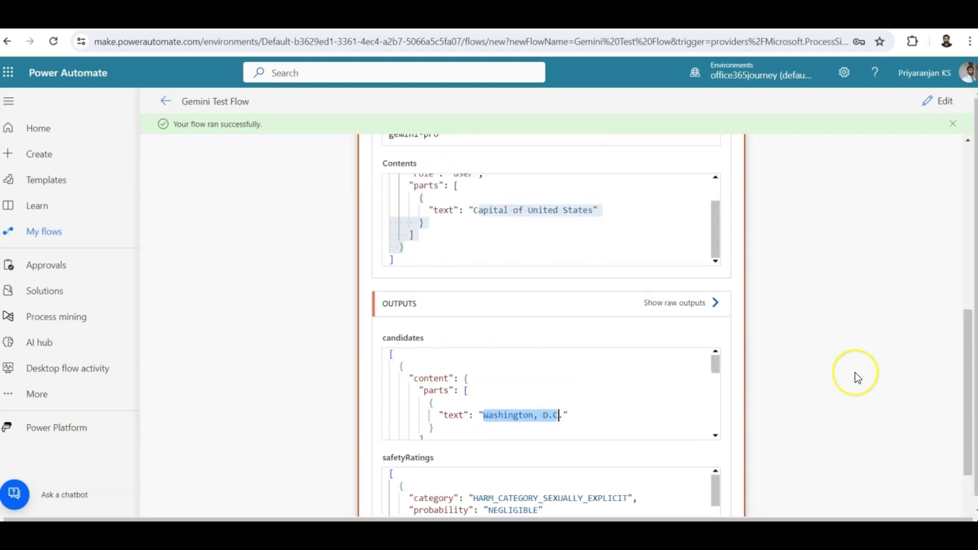
{"action": "scroll", "coordinate": [855, 372], "scroll_direction": "up", "scroll_amount": 1}
{"action": "scroll", "coordinate": [855, 372], "scroll_direction": "up", "scroll_amount": 5}
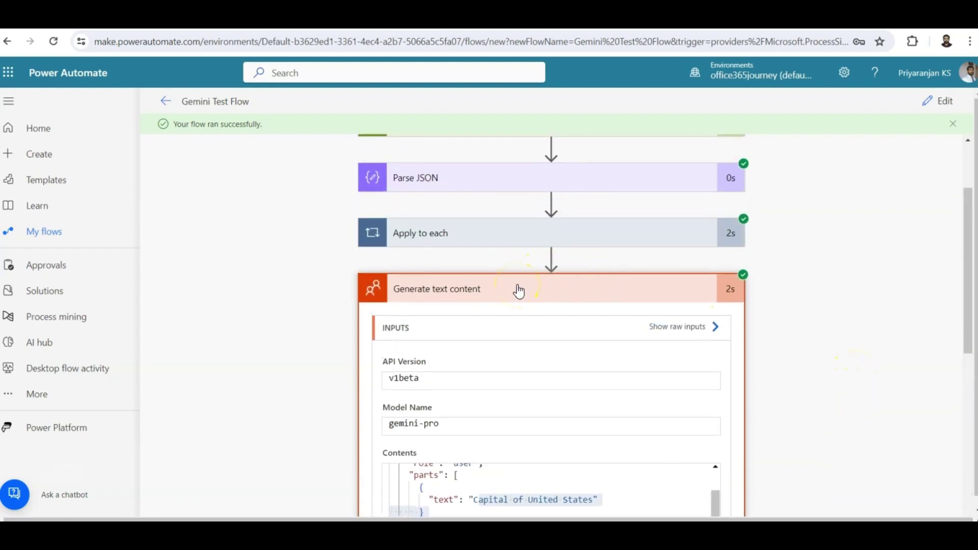
{"action": "left_click", "coordinate": [519, 294]}
{"action": "scroll", "coordinate": [748, 313], "scroll_direction": "up", "scroll_amount": 1}
{"action": "left_click", "coordinate": [583, 191]}
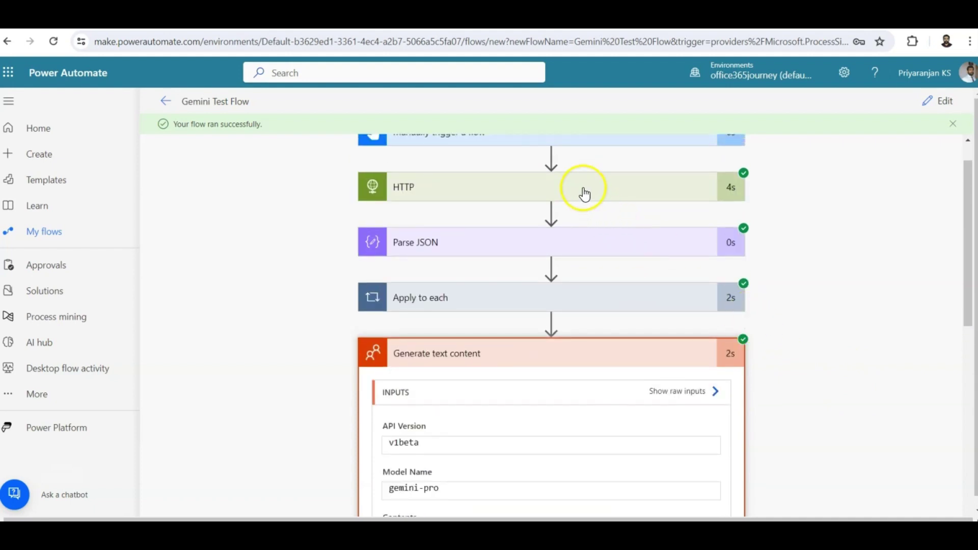
{"action": "scroll", "coordinate": [662, 377], "scroll_direction": "down", "scroll_amount": 1}
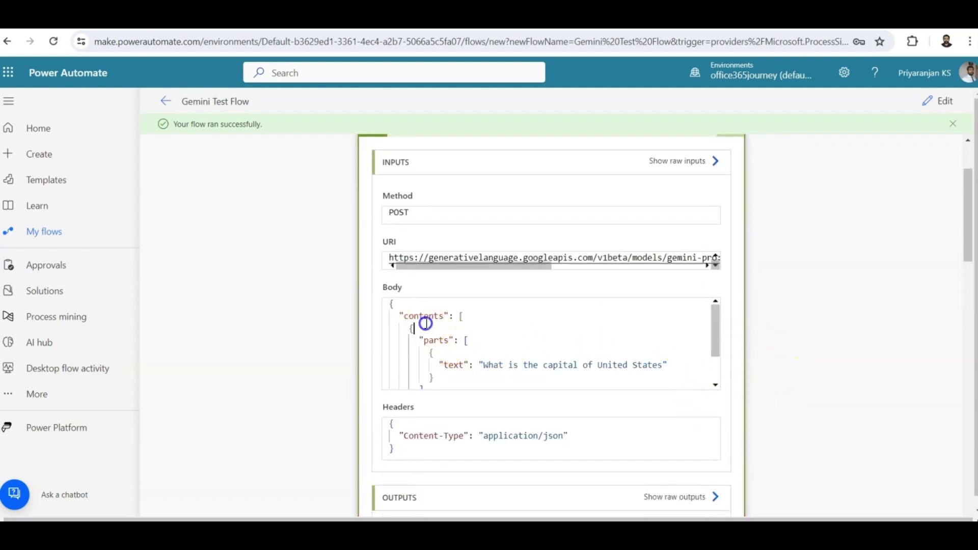
{"action": "left_click_drag", "start_coordinate": [426, 326], "coordinate": [535, 387]}
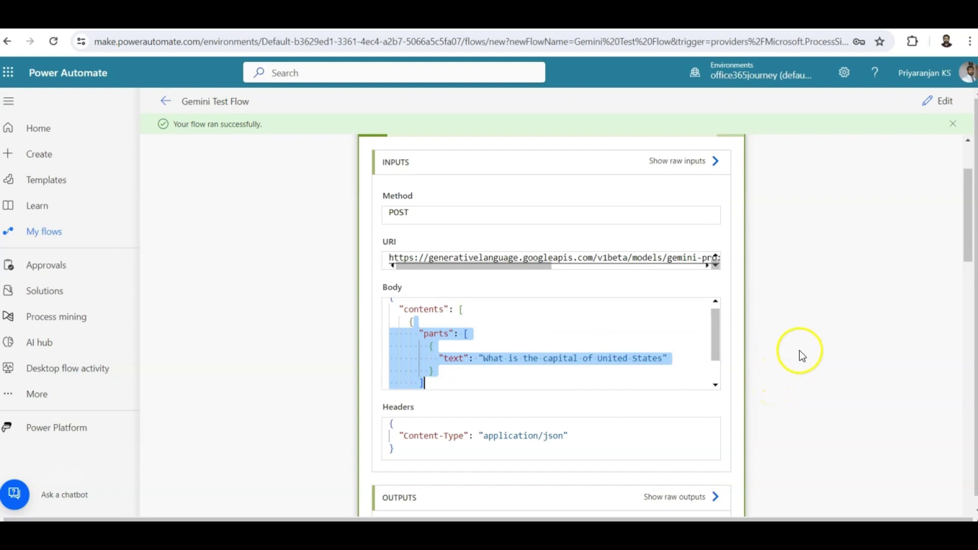
{"action": "scroll", "coordinate": [817, 299], "scroll_direction": "down", "scroll_amount": 12}
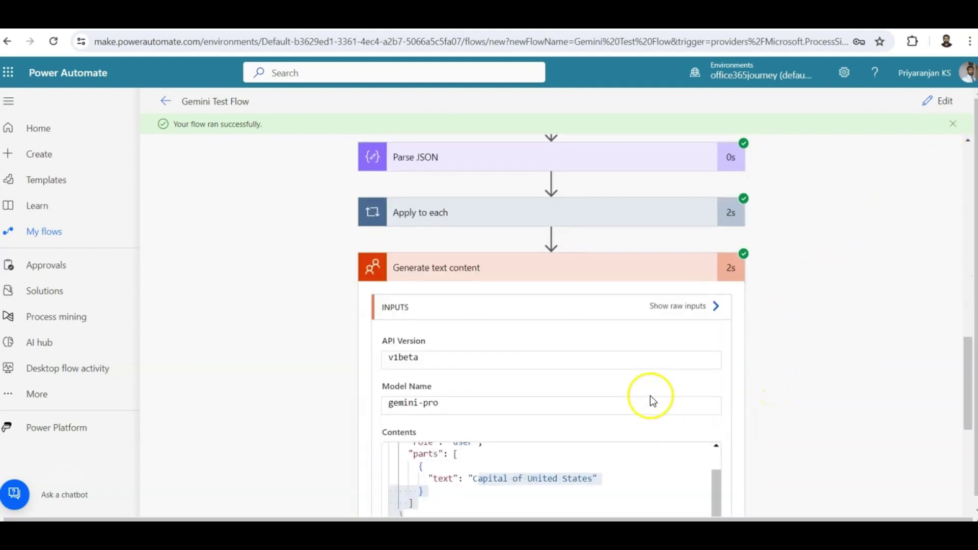
Reopen the flow for editing, add Google Gemini's Generate multi modal content action after Generate text content, and review its parameters.
{"action": "left_click", "coordinate": [940, 105]}
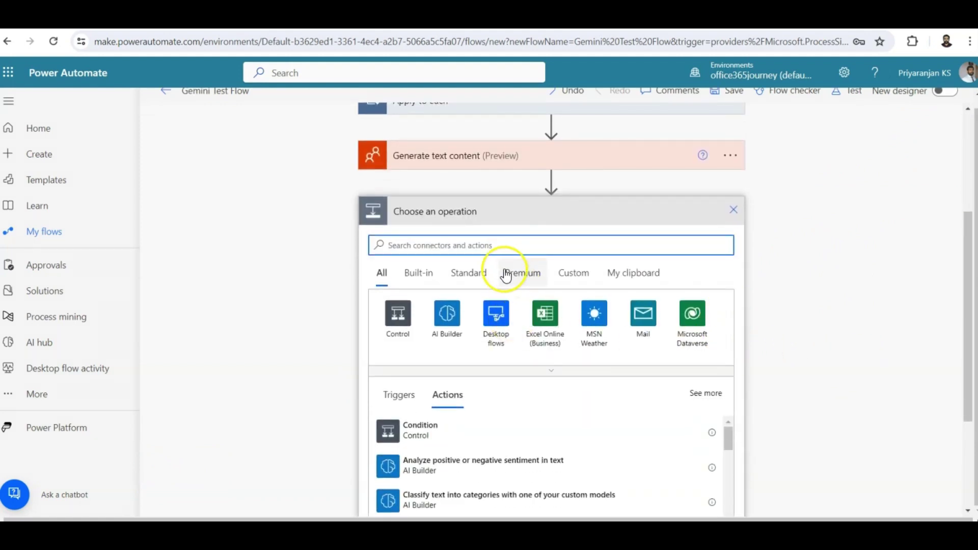
{"action": "left_click", "coordinate": [496, 245]}
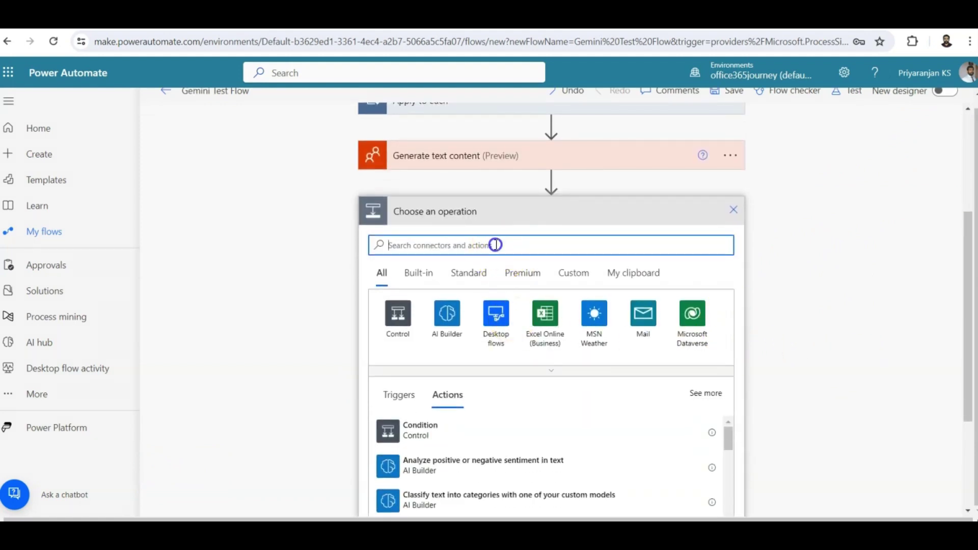
{"action": "type", "text": "gemini"}
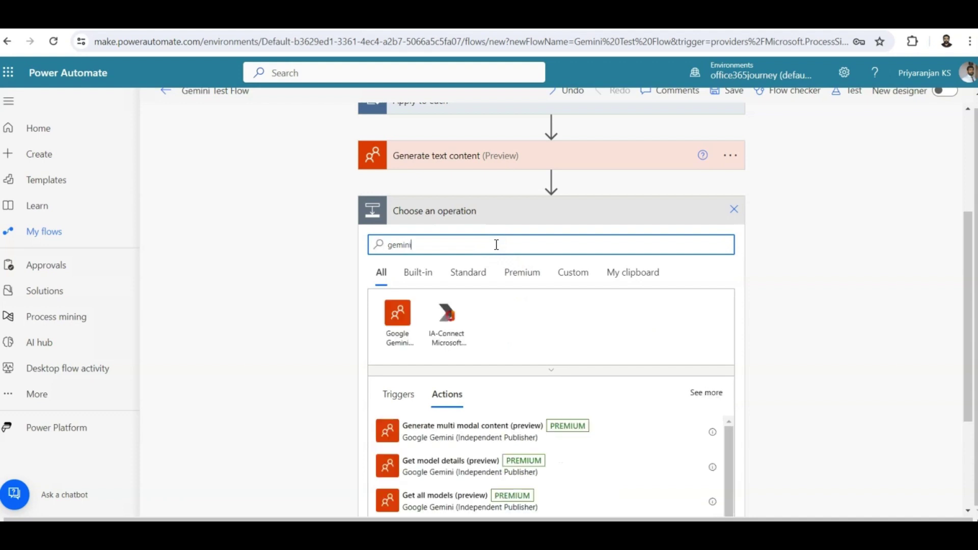
{"action": "scroll", "coordinate": [835, 316], "scroll_direction": "down", "scroll_amount": 3}
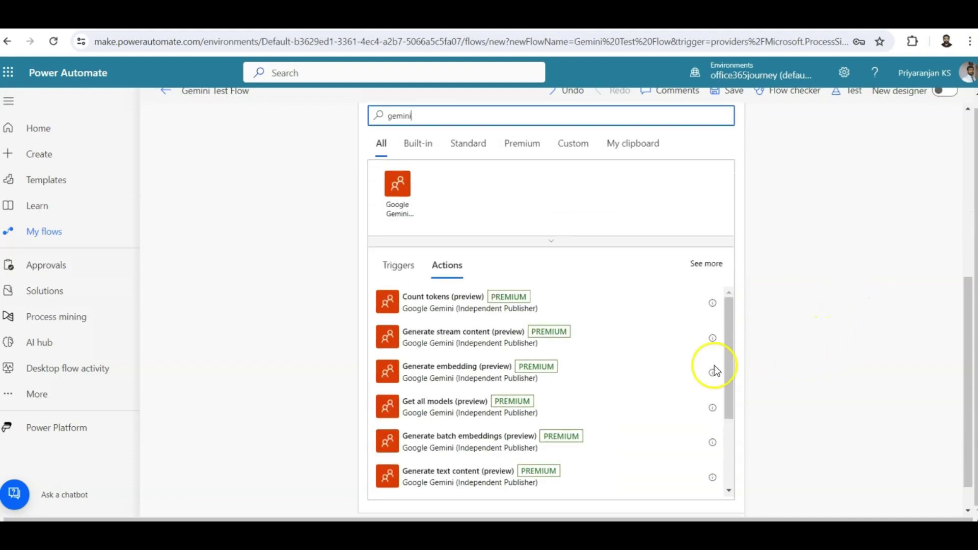
{"action": "scroll", "coordinate": [504, 466], "scroll_direction": "down", "scroll_amount": 1}
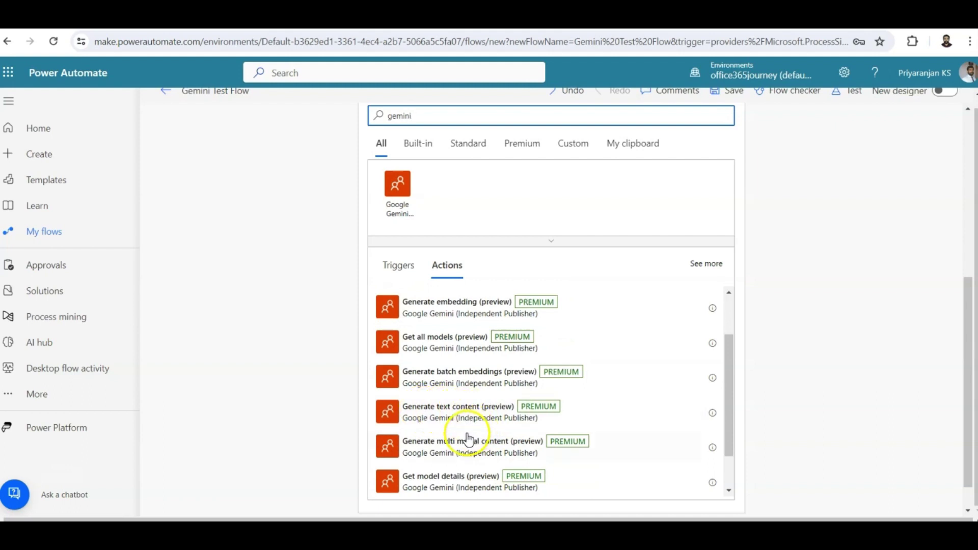
{"action": "left_click", "coordinate": [481, 457]}
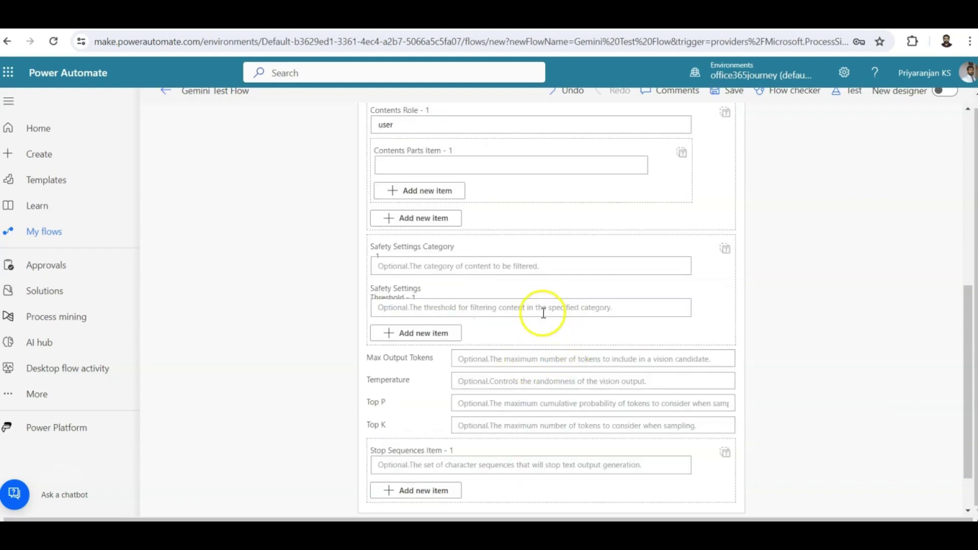
{"action": "scroll", "coordinate": [544, 313], "scroll_direction": "up", "scroll_amount": 1}
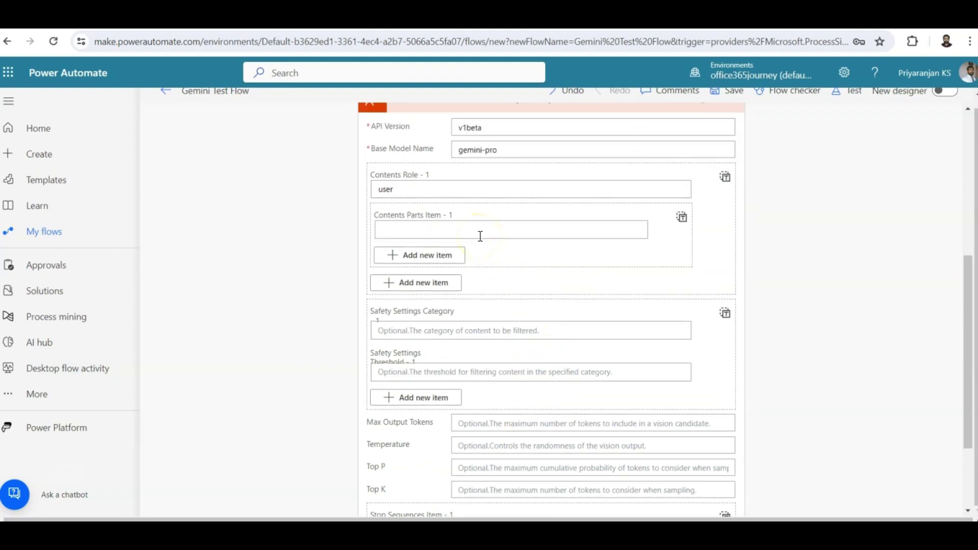
{"action": "scroll", "coordinate": [485, 240], "scroll_direction": "up", "scroll_amount": 1}
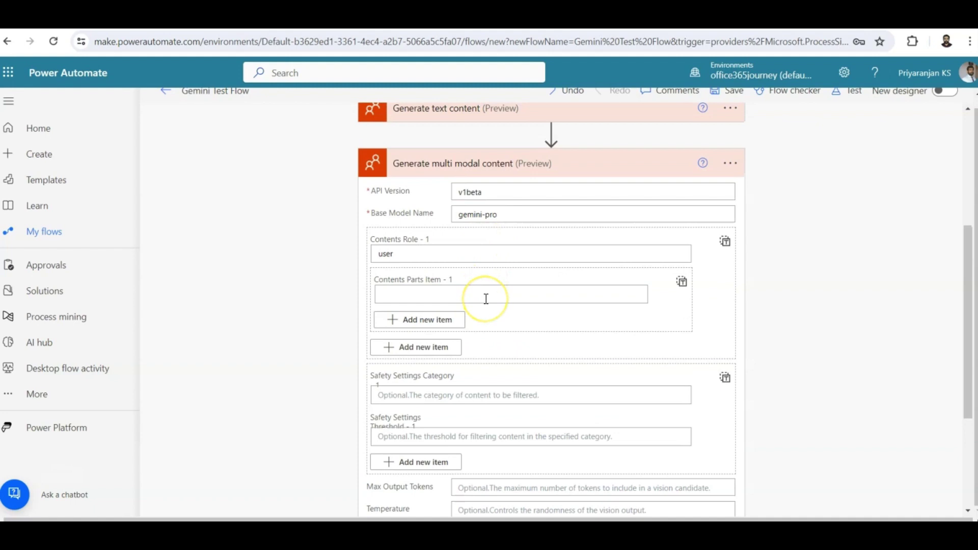
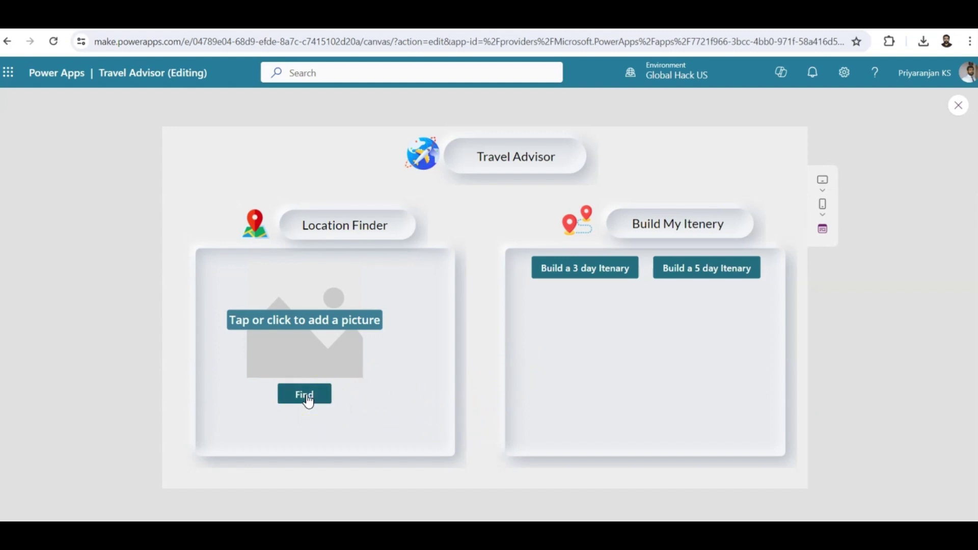
Switch to the Travel Advisor app preview in Power Apps, upload Photo 1 in Location Finder, and find the picture's location.
{"action": "left_click", "coordinate": [317, 322]}
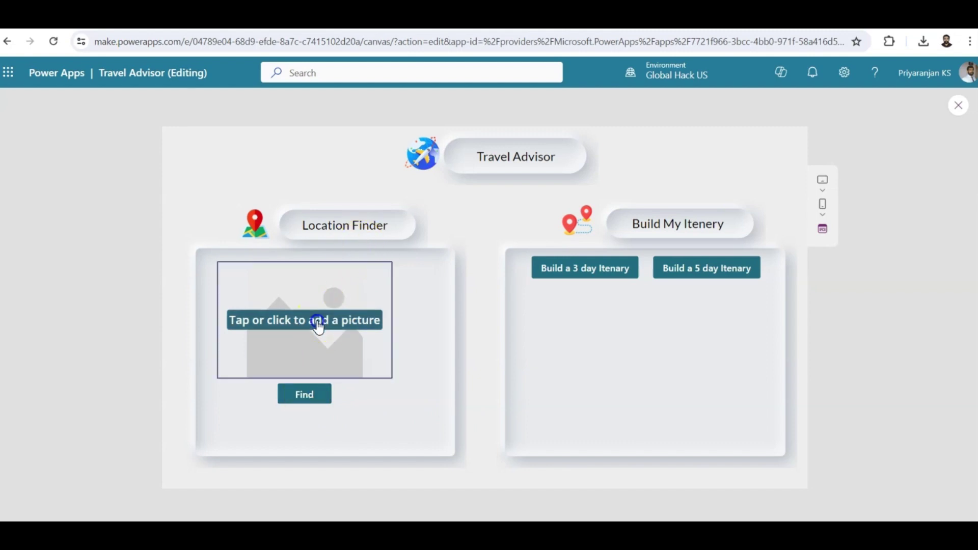
{"action": "left_click", "coordinate": [72, 148]}
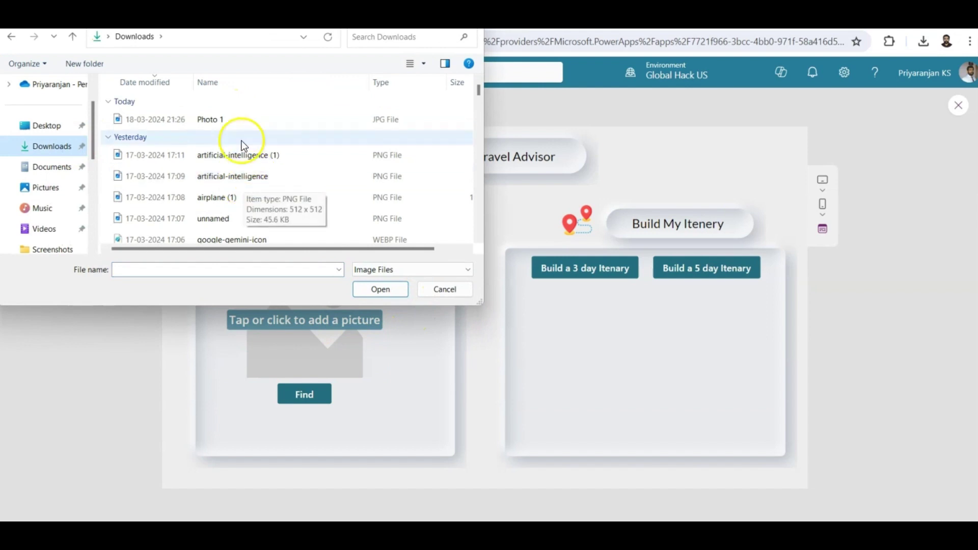
{"action": "double_click", "coordinate": [231, 119]}
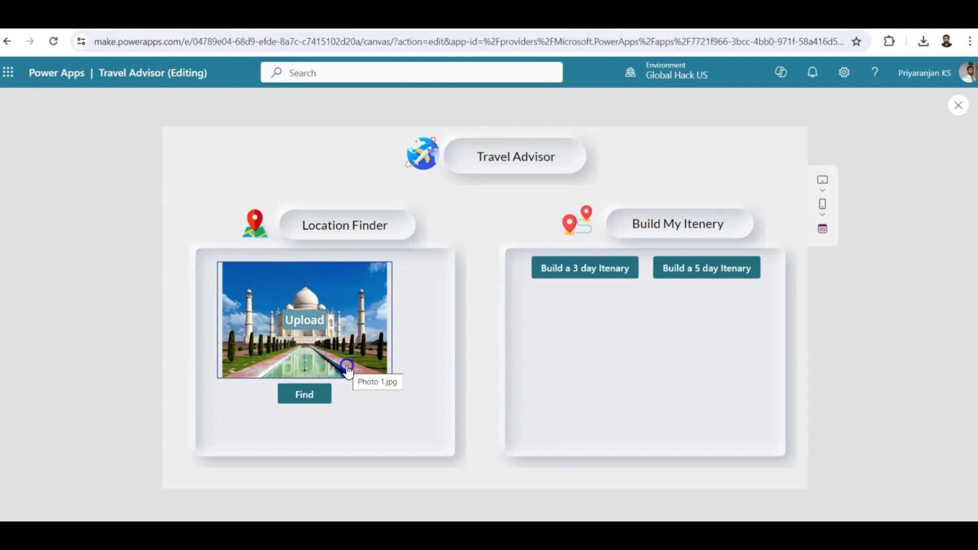
{"action": "left_click", "coordinate": [324, 401]}
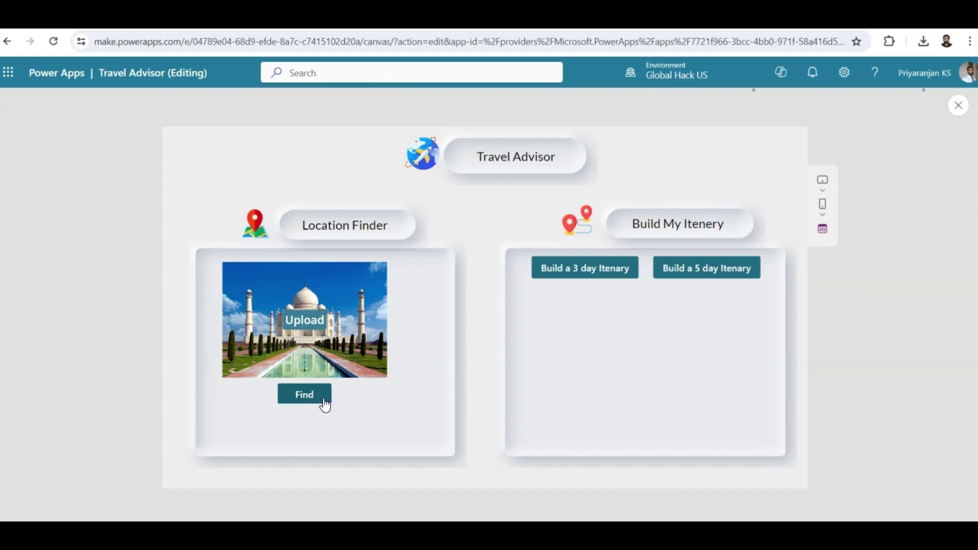
{"action": "left_click", "coordinate": [379, 408]}
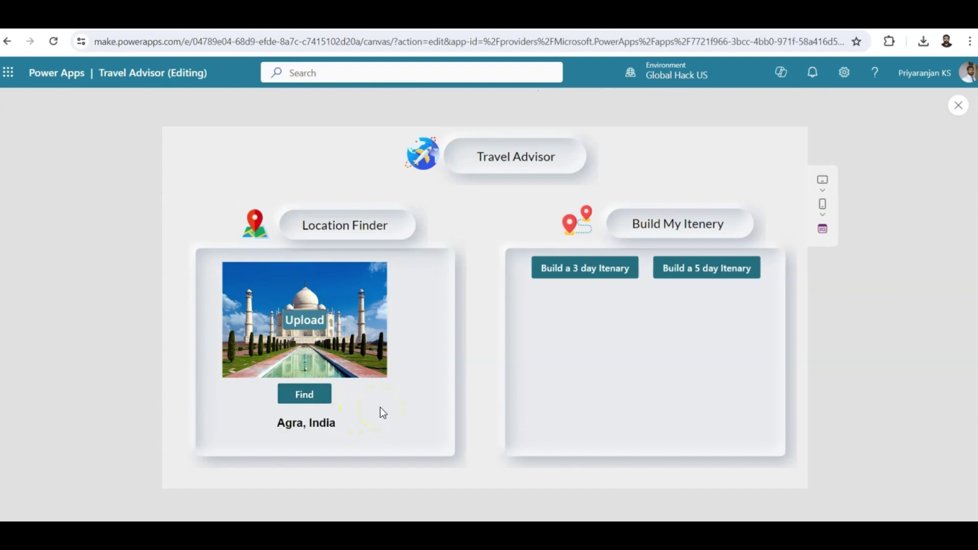
{"action": "left_click", "coordinate": [299, 430]}
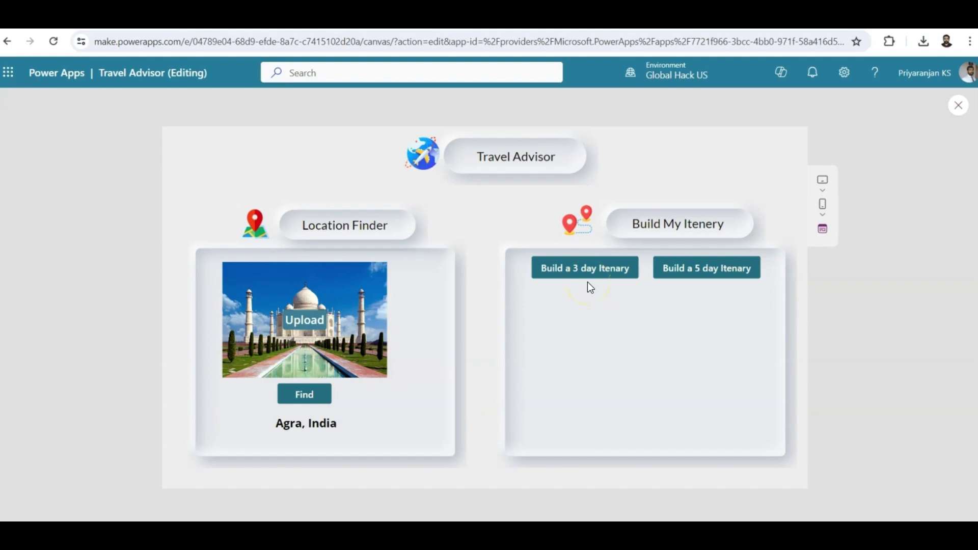
Build a 3 day itinerary for the found location and read it through to the Links section.
{"action": "left_click", "coordinate": [591, 269]}
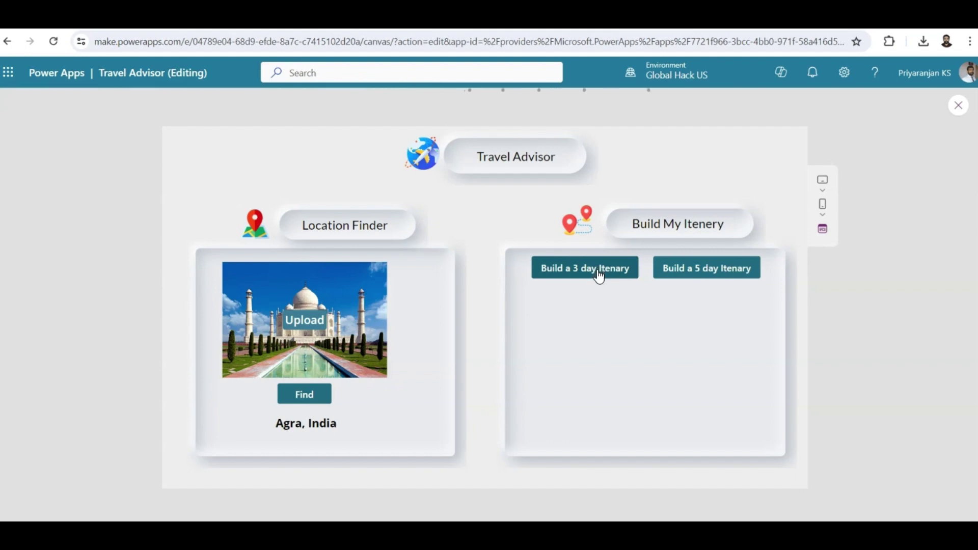
{"action": "left_click", "coordinate": [608, 276]}
{"action": "left_click", "coordinate": [623, 281]}
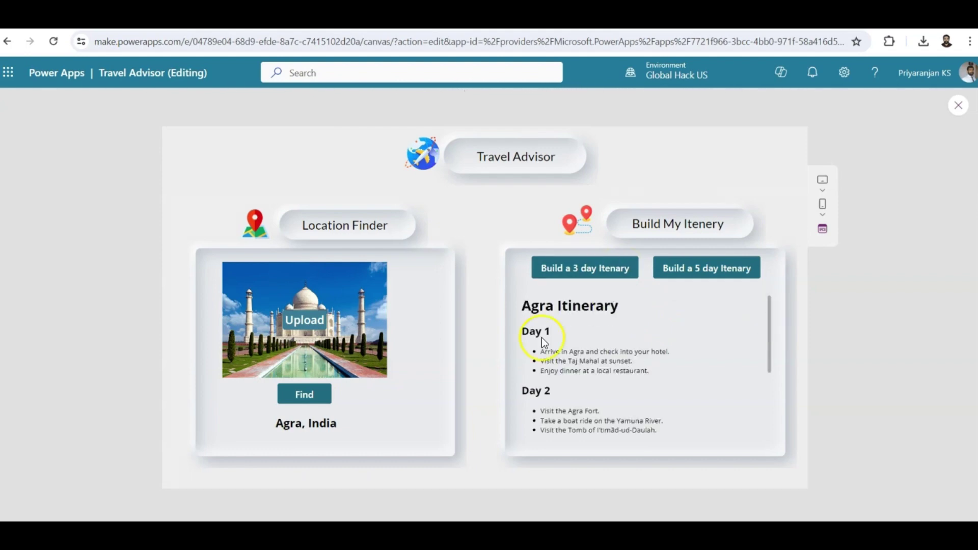
{"action": "left_click", "coordinate": [765, 343]}
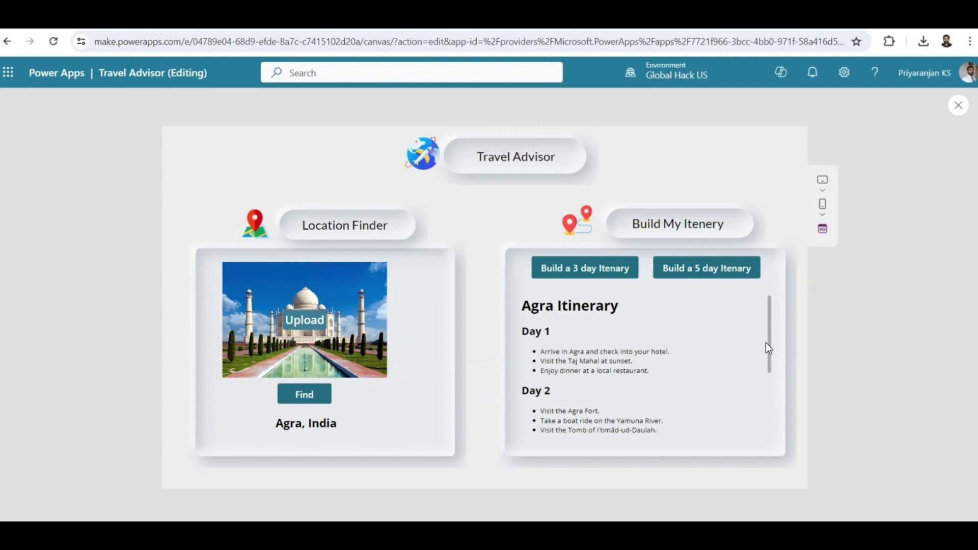
{"action": "left_click_drag", "start_coordinate": [769, 333], "coordinate": [768, 400]}
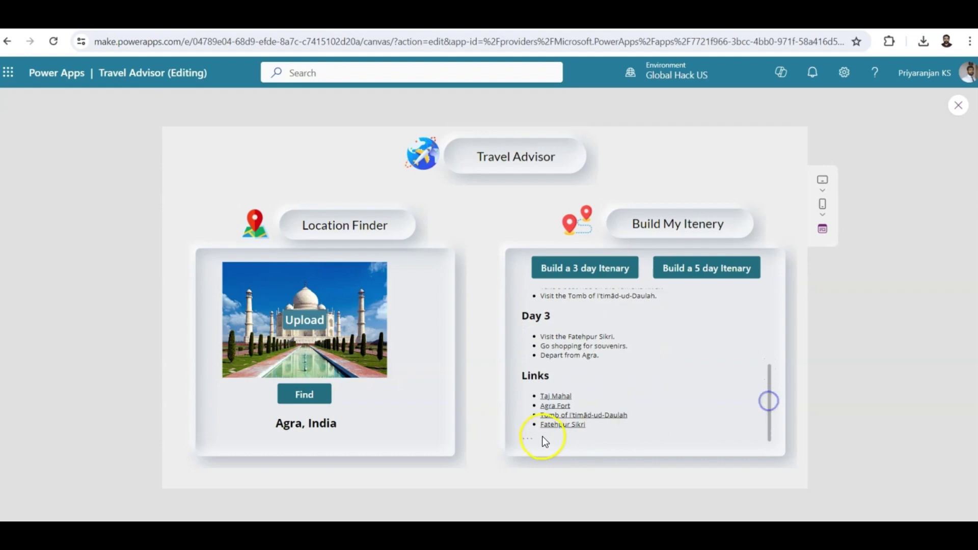
Open the itinerary's Taj Mahal link, look through the website, and return to the app to review the daily plan.
{"action": "left_click", "coordinate": [568, 395]}
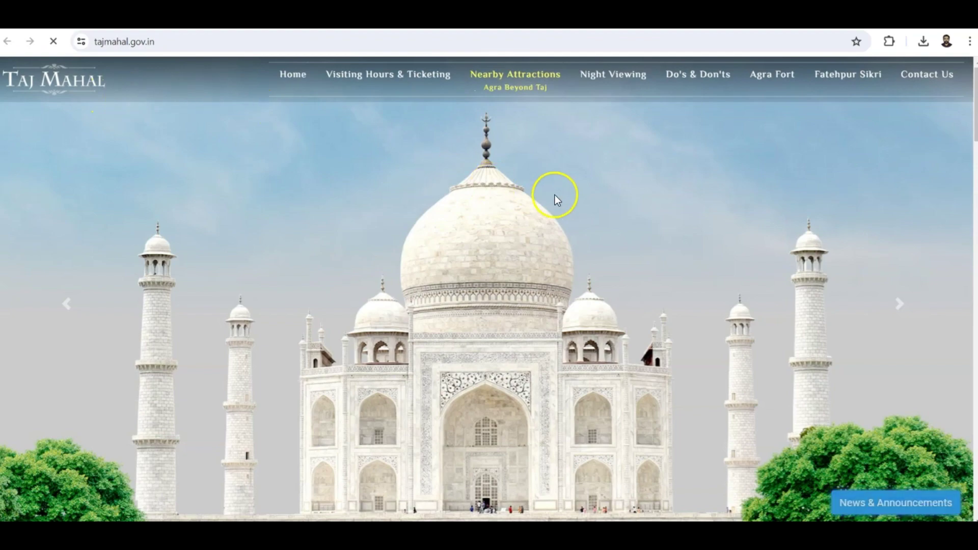
{"action": "scroll", "coordinate": [681, 266], "scroll_direction": "down", "scroll_amount": 10}
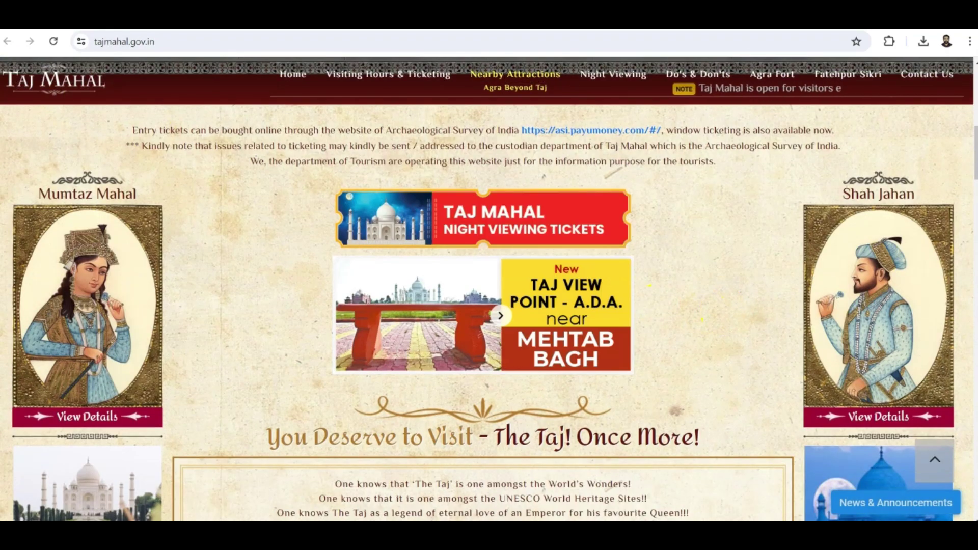
{"action": "left_click", "coordinate": [77, 15]}
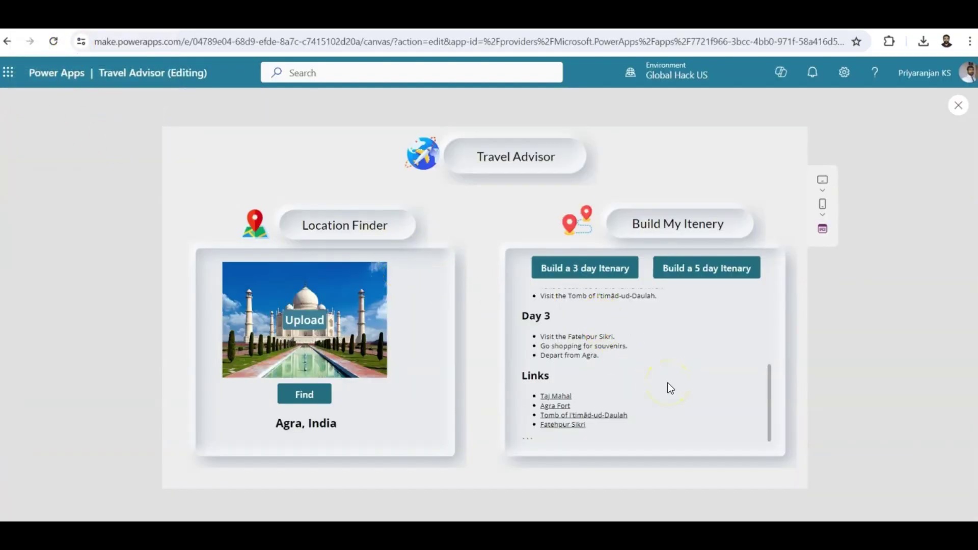
{"action": "scroll", "coordinate": [670, 388], "scroll_direction": "up", "scroll_amount": 1}
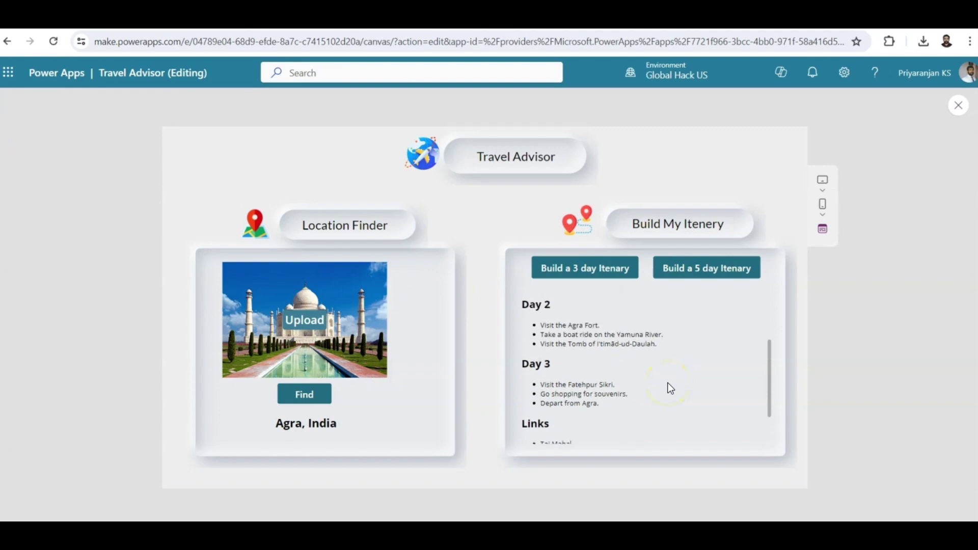
{"action": "scroll", "coordinate": [670, 388], "scroll_direction": "up", "scroll_amount": 1}
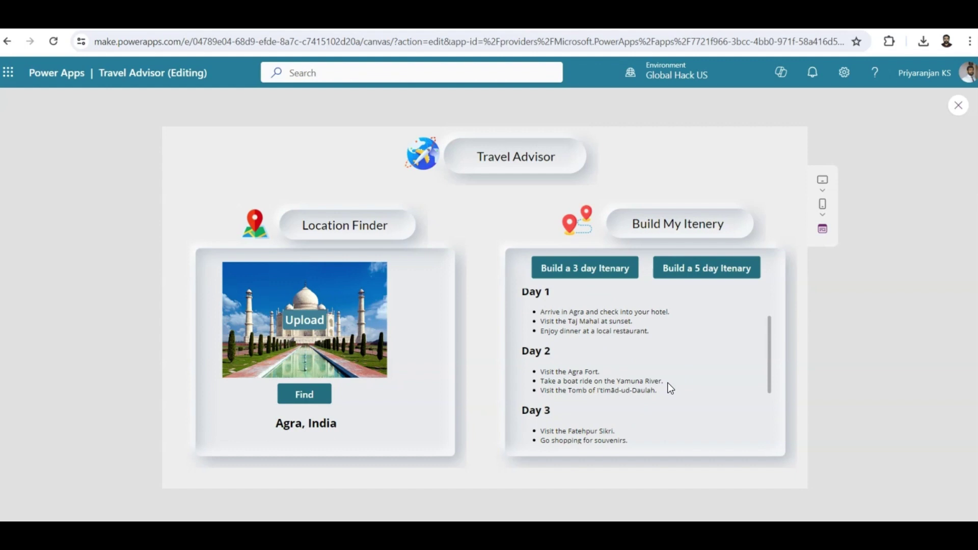
Close the app preview and examine the TravelLocationSeekerFlow call in the Find button's OnSelect formula.
{"action": "key", "text": "Escape"}
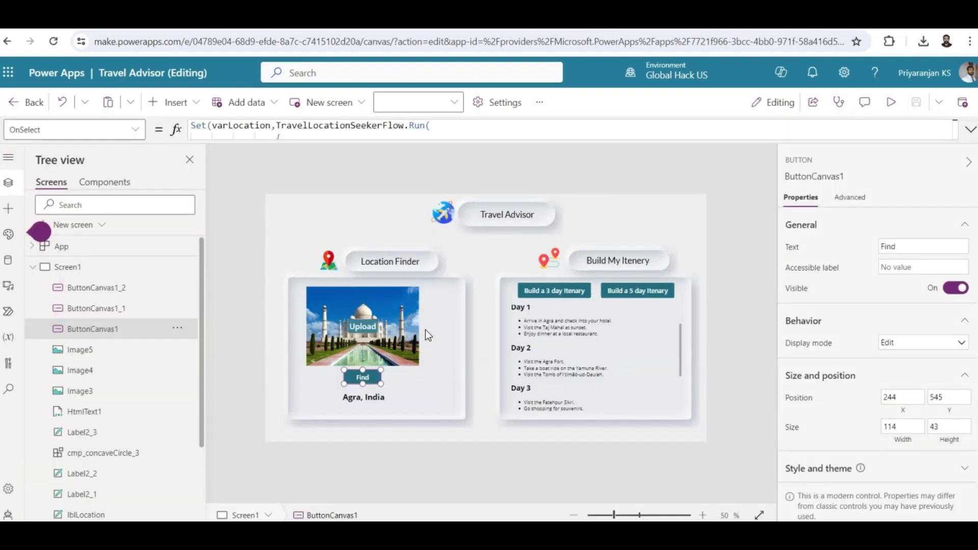
{"action": "left_click", "coordinate": [369, 329]}
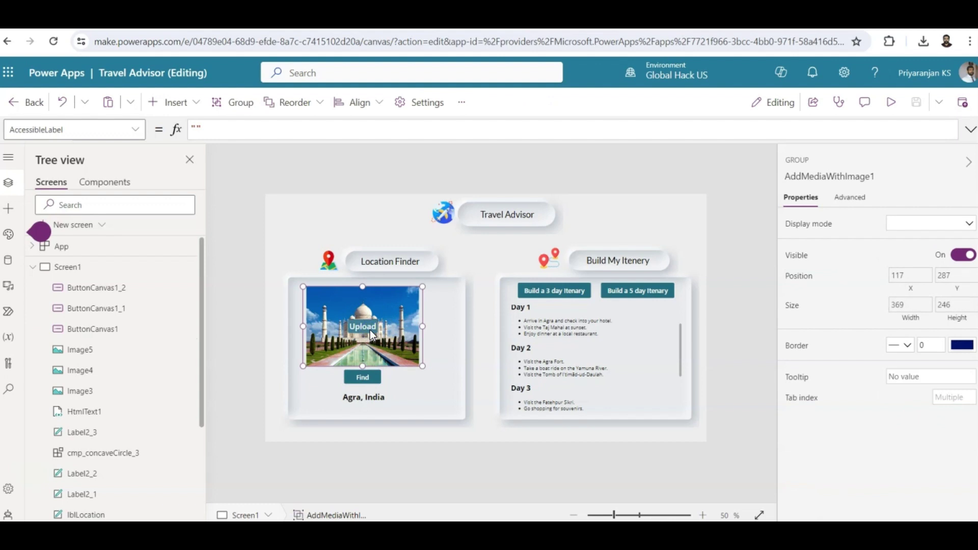
{"action": "left_click", "coordinate": [359, 379]}
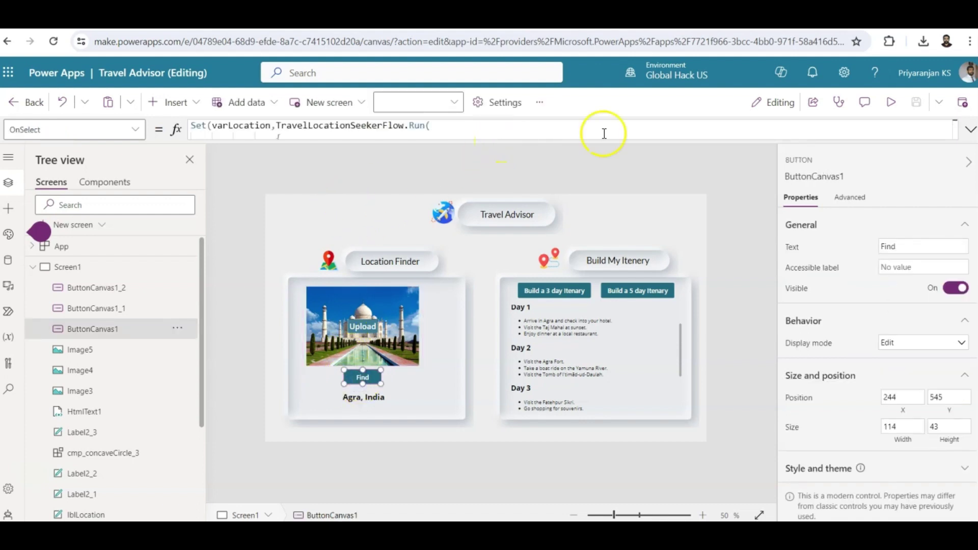
{"action": "left_click", "coordinate": [969, 130]}
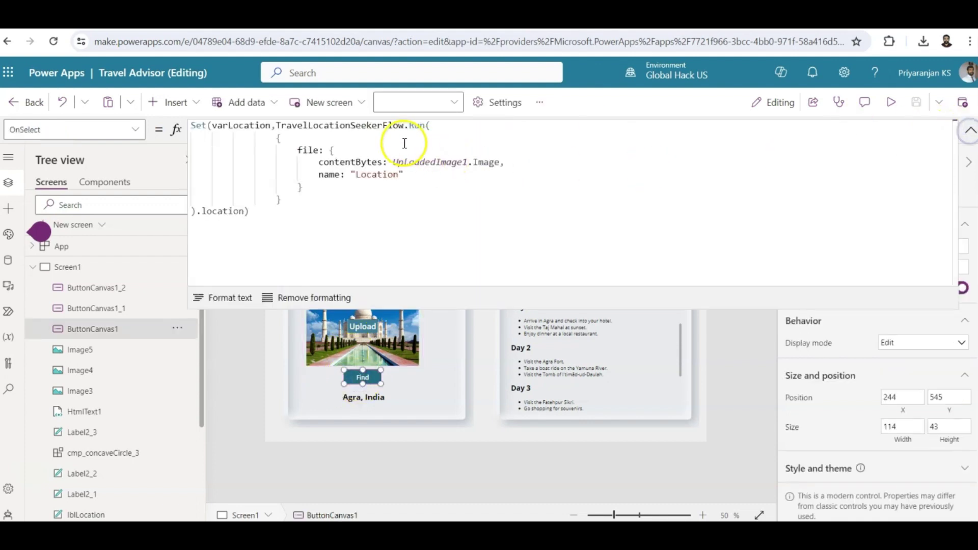
{"action": "left_click_drag", "start_coordinate": [276, 127], "coordinate": [405, 126]}
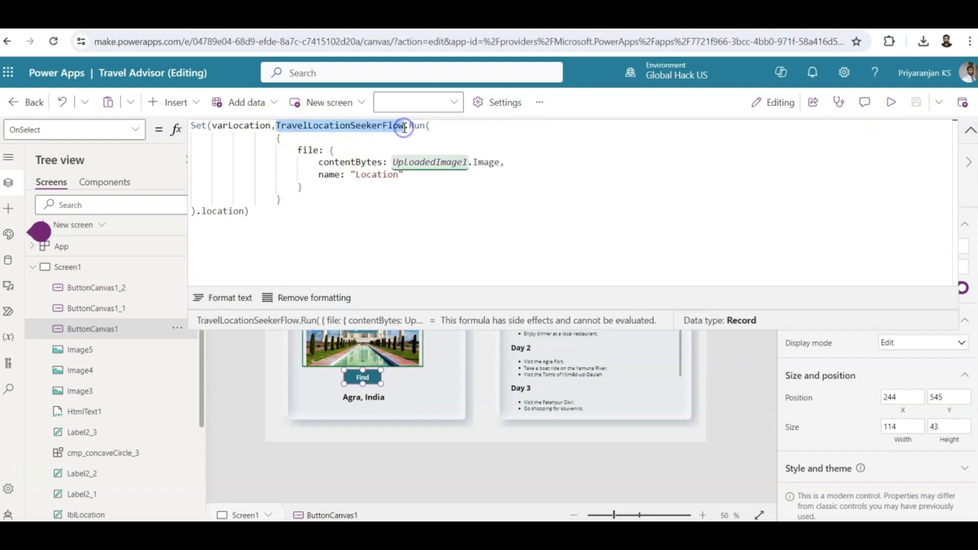
Examine the contentBytes argument, the returned location output and the varLocation variable in the Find button's OnSelect formula.
{"action": "left_click", "coordinate": [391, 161]}
{"action": "left_click_drag", "start_coordinate": [504, 162], "coordinate": [385, 161]}
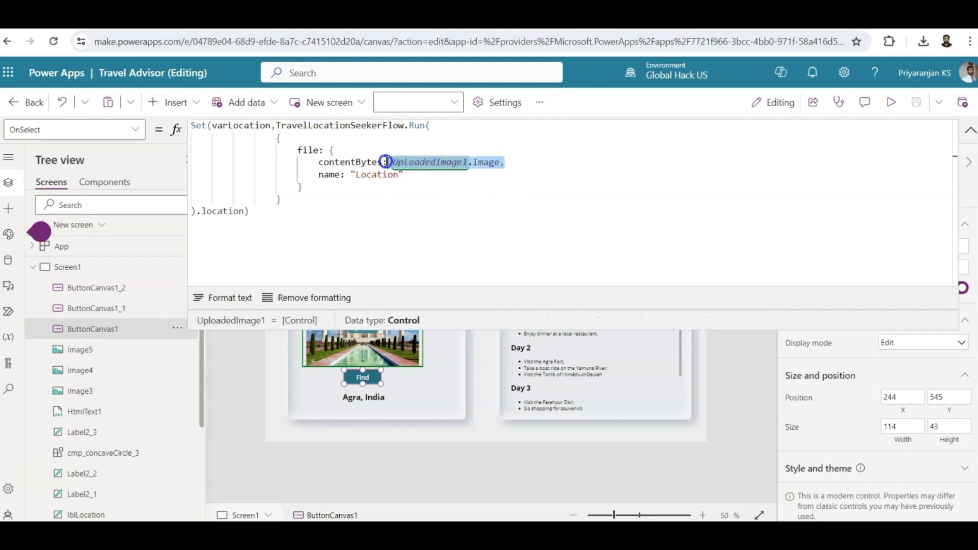
{"action": "left_click", "coordinate": [152, 203]}
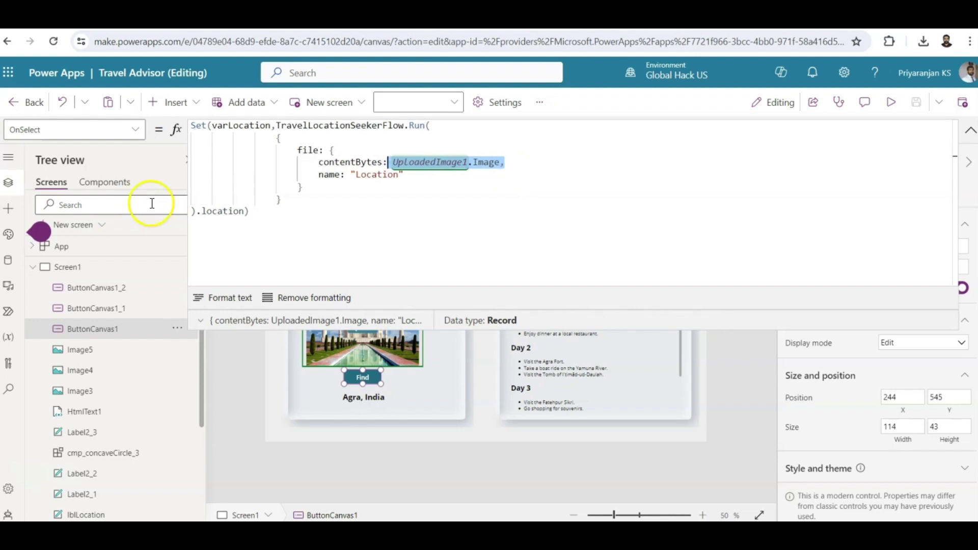
{"action": "double_click", "coordinate": [225, 210]}
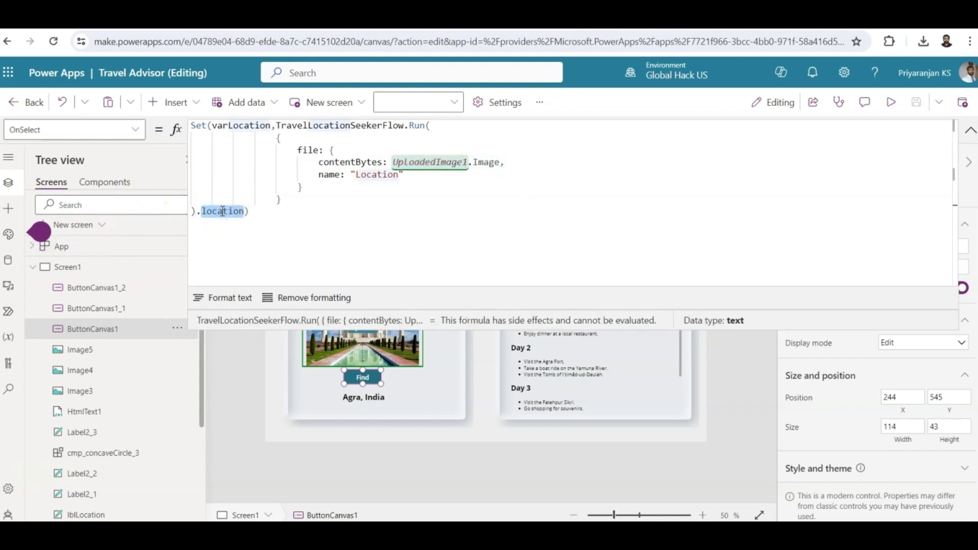
{"action": "double_click", "coordinate": [227, 211]}
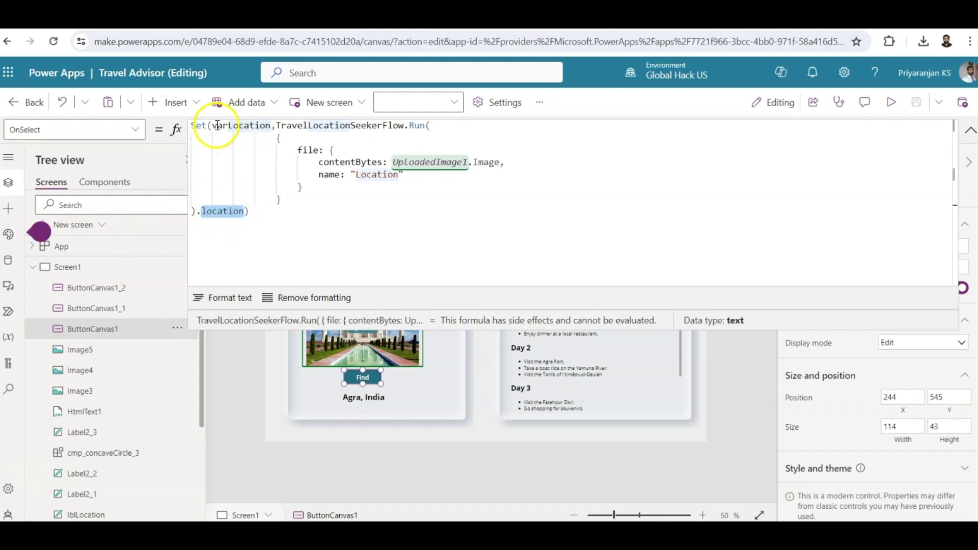
{"action": "left_click_drag", "start_coordinate": [216, 125], "coordinate": [265, 125]}
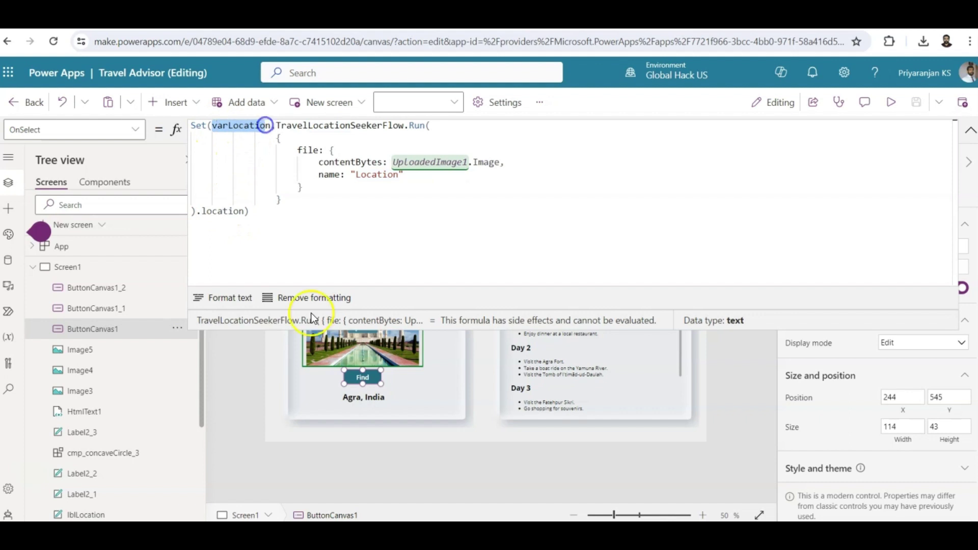
Inspect the varLocation reference in the Text formula of the location label below the Find button.
{"action": "left_click", "coordinate": [369, 404]}
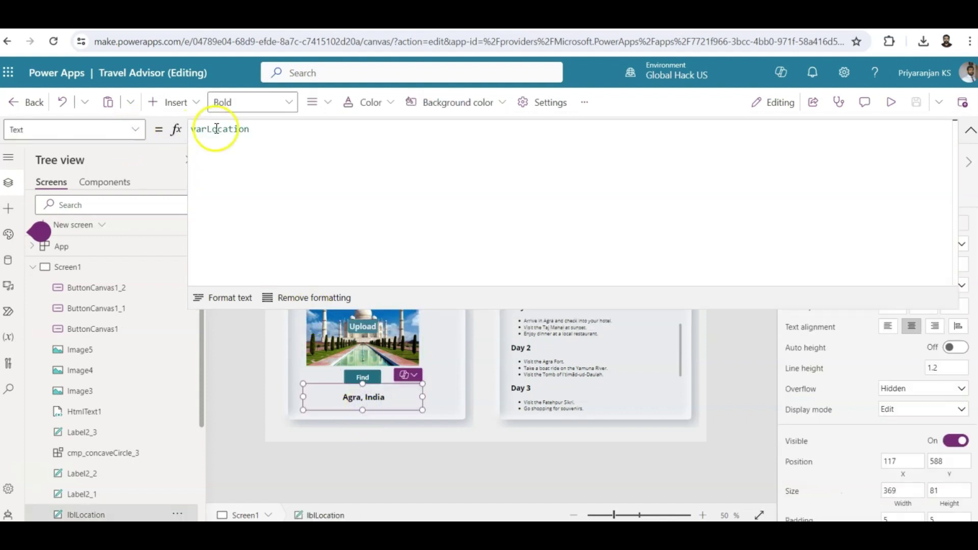
{"action": "left_click_drag", "start_coordinate": [264, 127], "coordinate": [196, 129]}
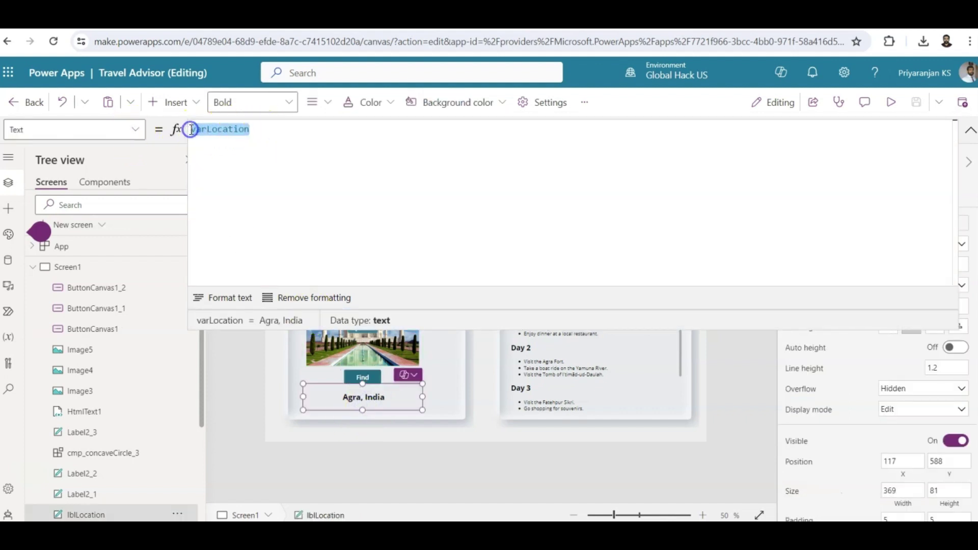
{"action": "left_click", "coordinate": [381, 400]}
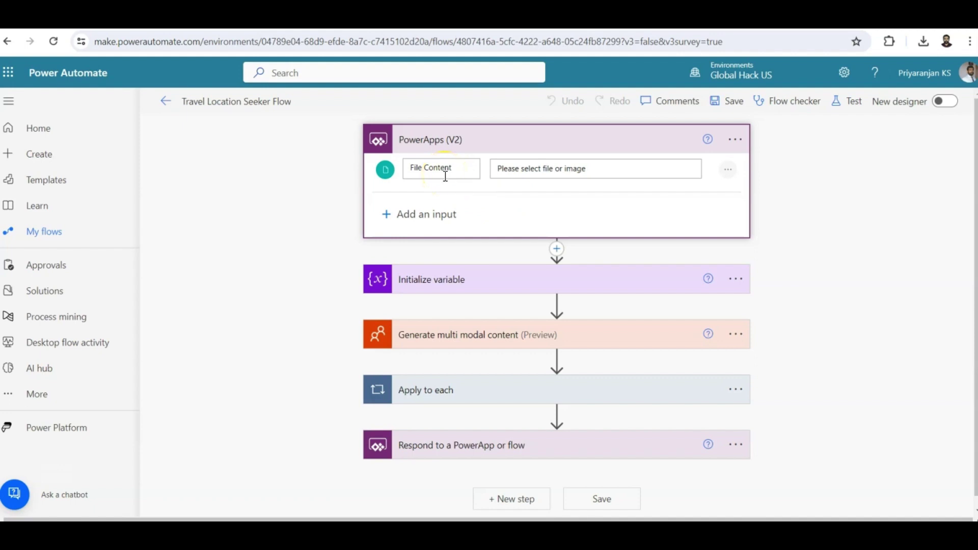
In Power Automate's Travel Location Seeker Flow, expand Initialize variable and Generate multi modal content, and review the API version and base model name.
{"action": "left_click", "coordinate": [512, 278]}
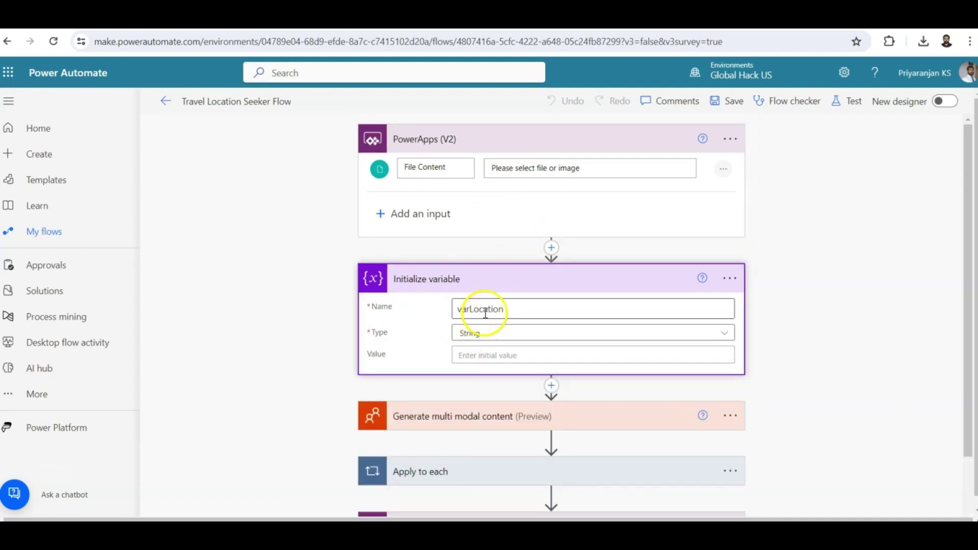
{"action": "scroll", "coordinate": [486, 316], "scroll_direction": "down", "scroll_amount": 2}
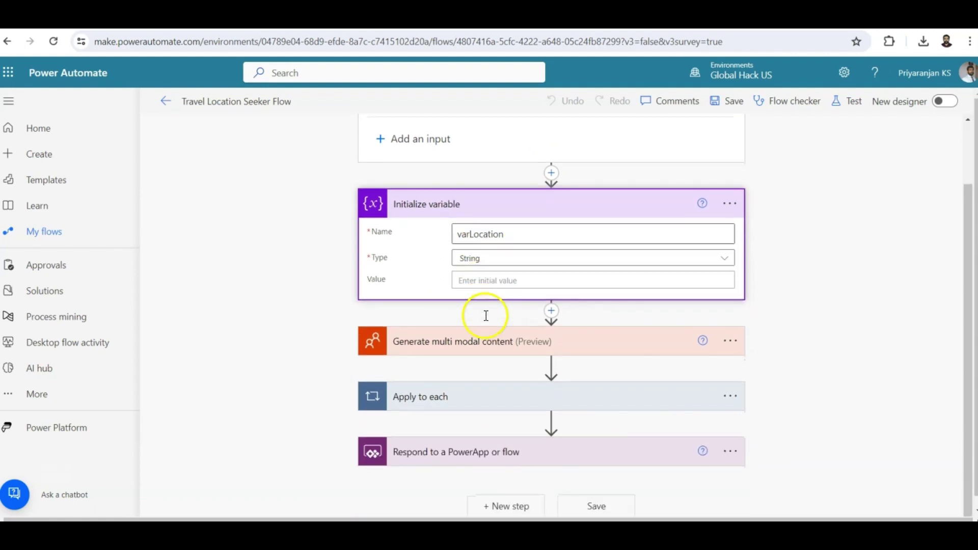
{"action": "left_click", "coordinate": [470, 349]}
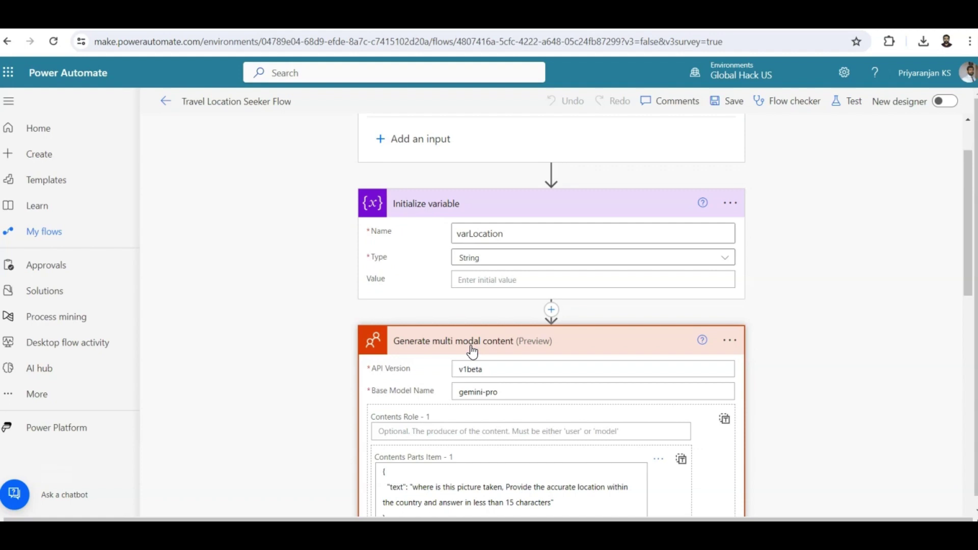
{"action": "scroll", "coordinate": [472, 351], "scroll_direction": "down", "scroll_amount": 3}
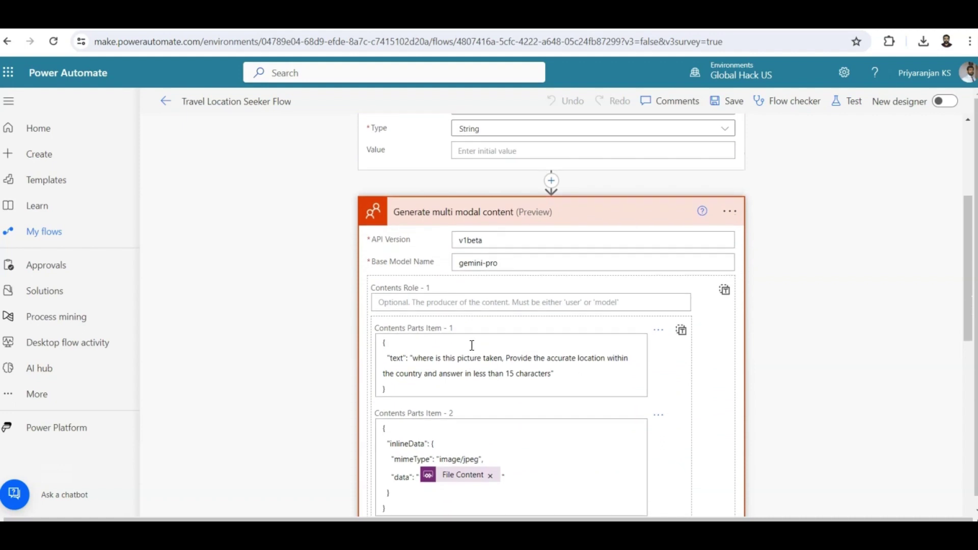
{"action": "scroll", "coordinate": [489, 265], "scroll_direction": "down", "scroll_amount": 1}
{"action": "left_click", "coordinate": [505, 189]}
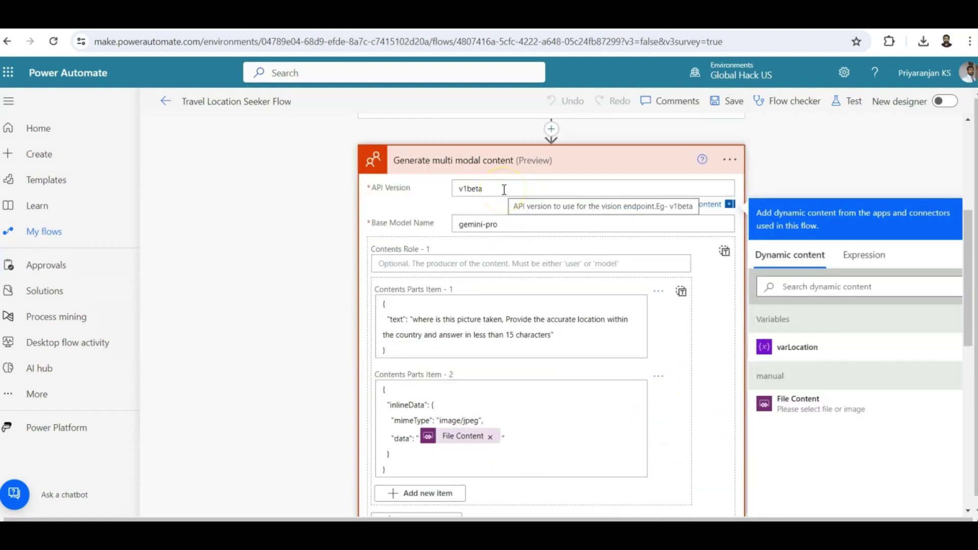
{"action": "left_click_drag", "start_coordinate": [509, 188], "coordinate": [436, 188]}
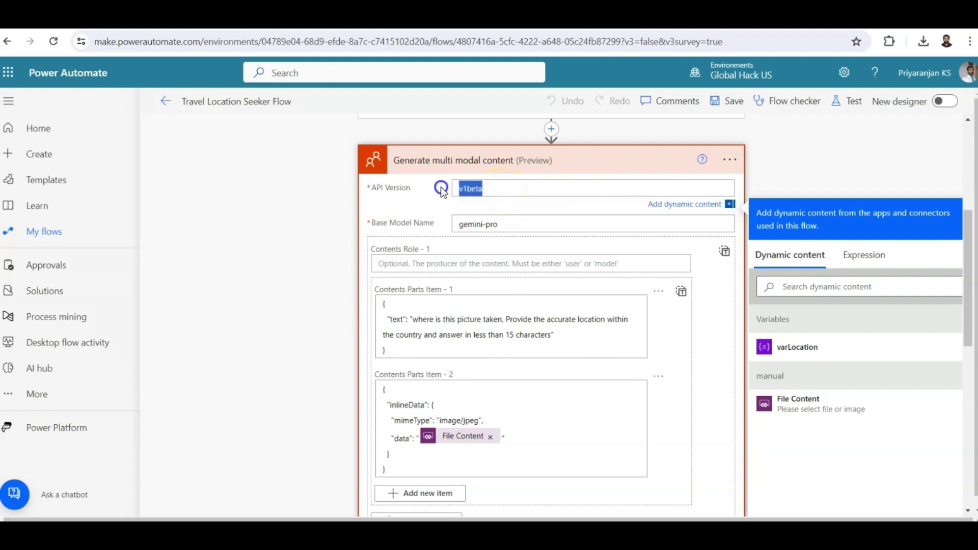
{"action": "left_click", "coordinate": [513, 225]}
{"action": "left_click_drag", "start_coordinate": [514, 225], "coordinate": [433, 225]}
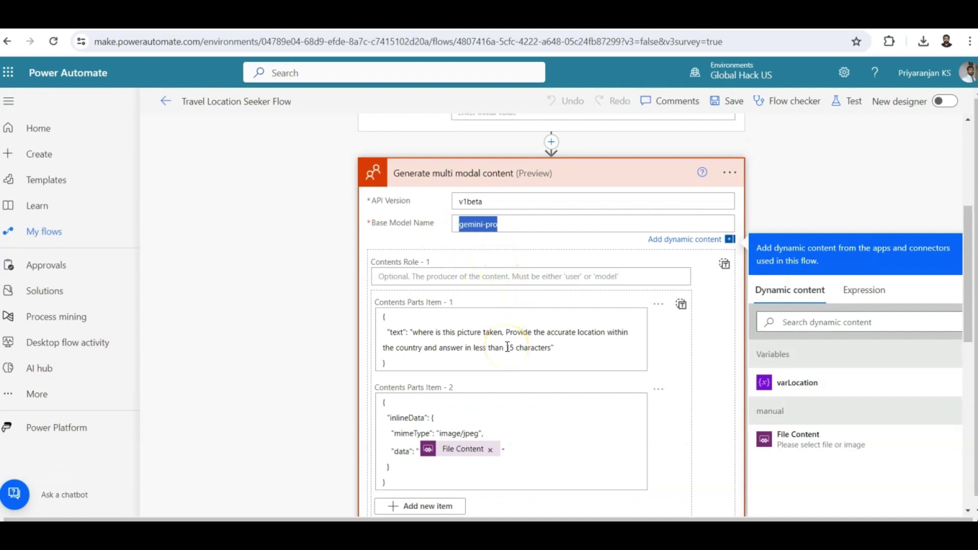
Review the text prompt and the inline image data in the two Contents Parts items, and look over the remaining optional settings.
{"action": "scroll", "coordinate": [507, 347], "scroll_direction": "down", "scroll_amount": 1}
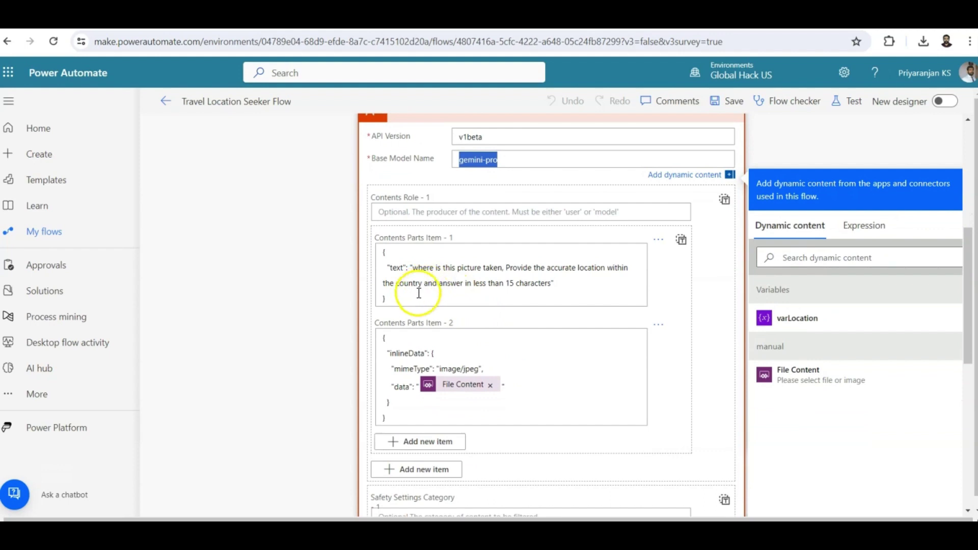
{"action": "left_click_drag", "start_coordinate": [418, 293], "coordinate": [386, 278]}
{"action": "left_click", "coordinate": [456, 266]}
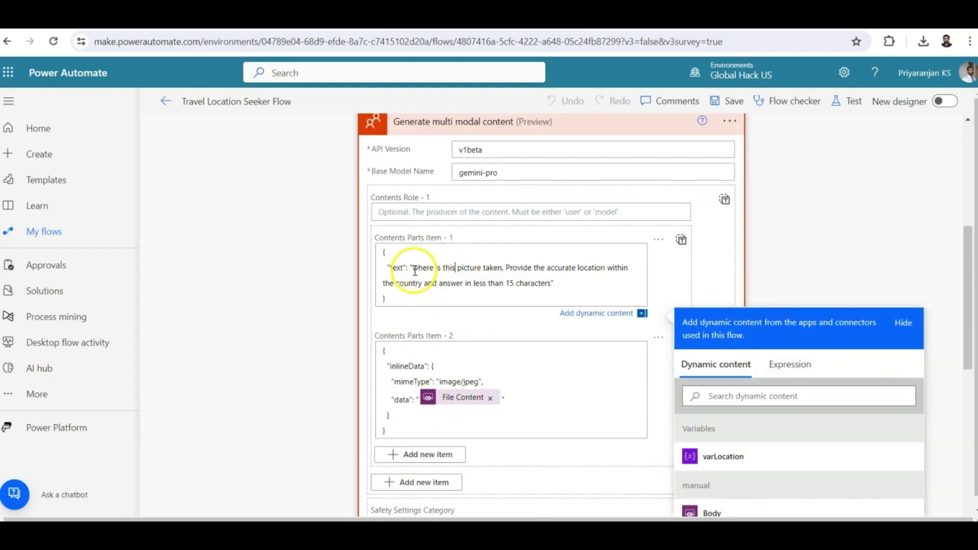
{"action": "left_click_drag", "start_coordinate": [418, 268], "coordinate": [492, 273]}
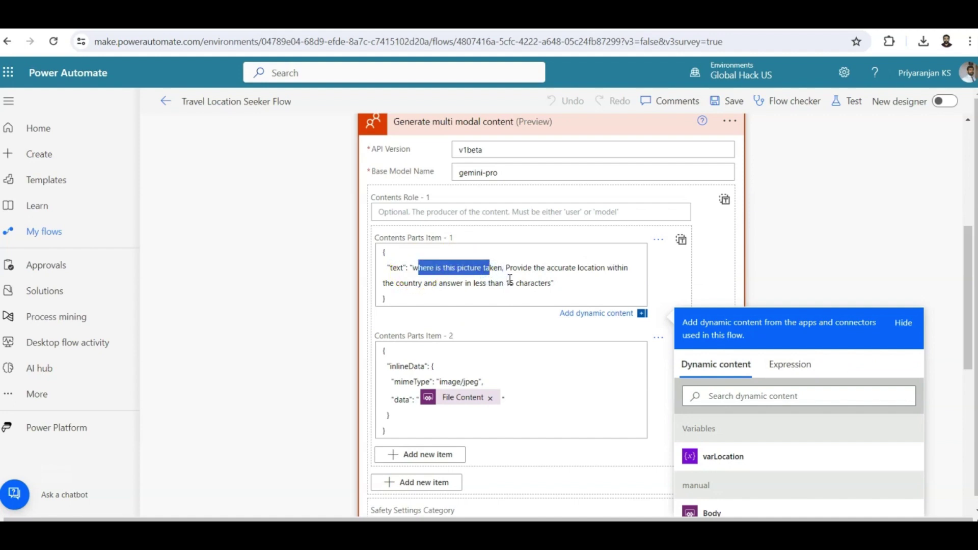
{"action": "scroll", "coordinate": [510, 279], "scroll_direction": "down", "scroll_amount": 1}
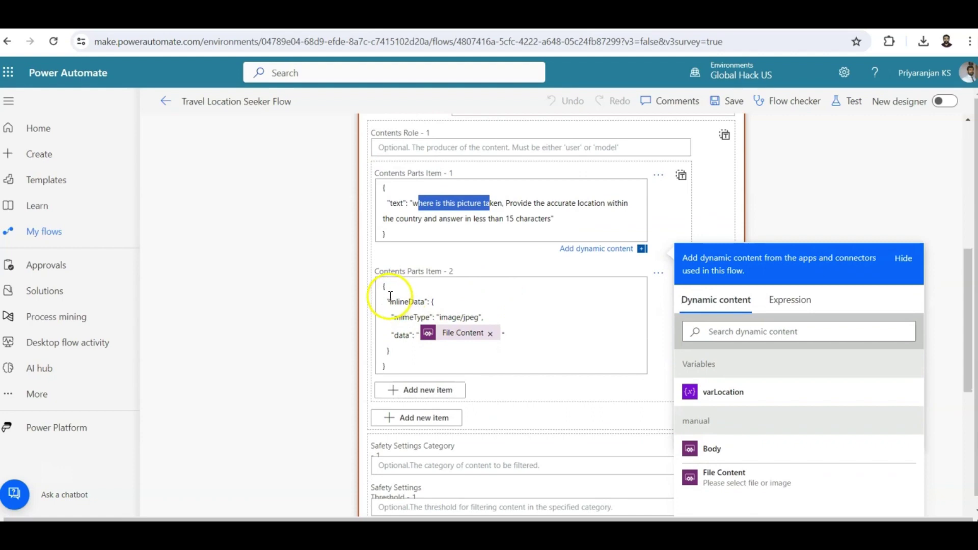
{"action": "left_click_drag", "start_coordinate": [390, 298], "coordinate": [413, 348]}
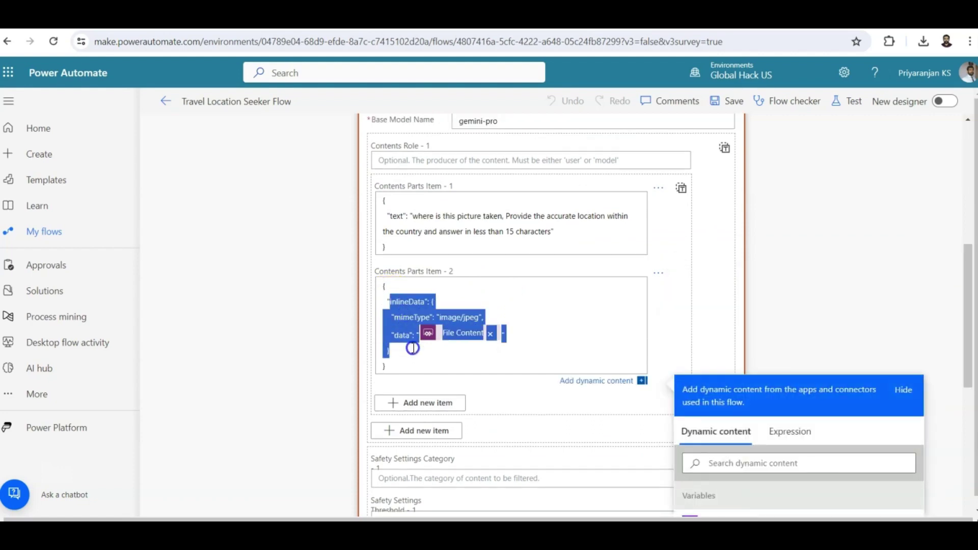
{"action": "left_click", "coordinate": [452, 365]}
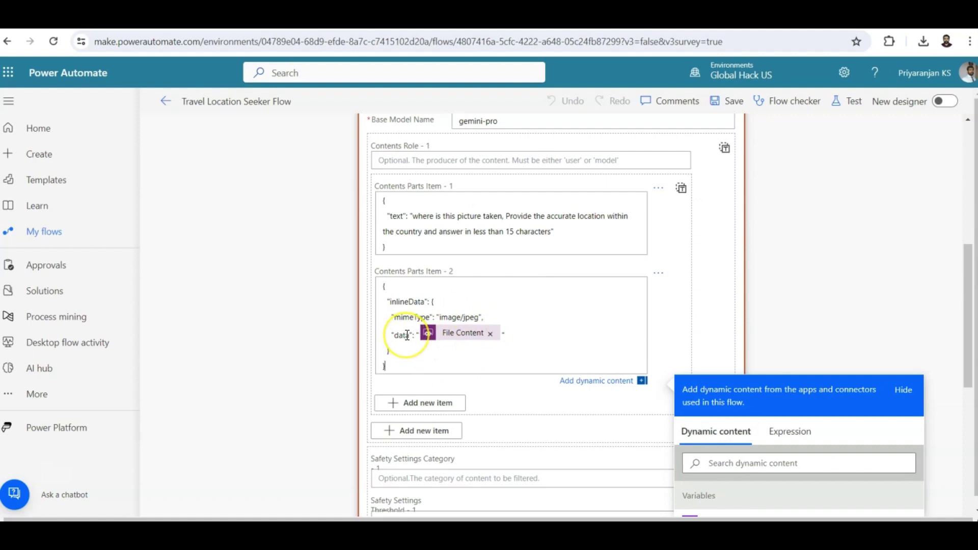
{"action": "scroll", "coordinate": [410, 346], "scroll_direction": "down", "scroll_amount": 5}
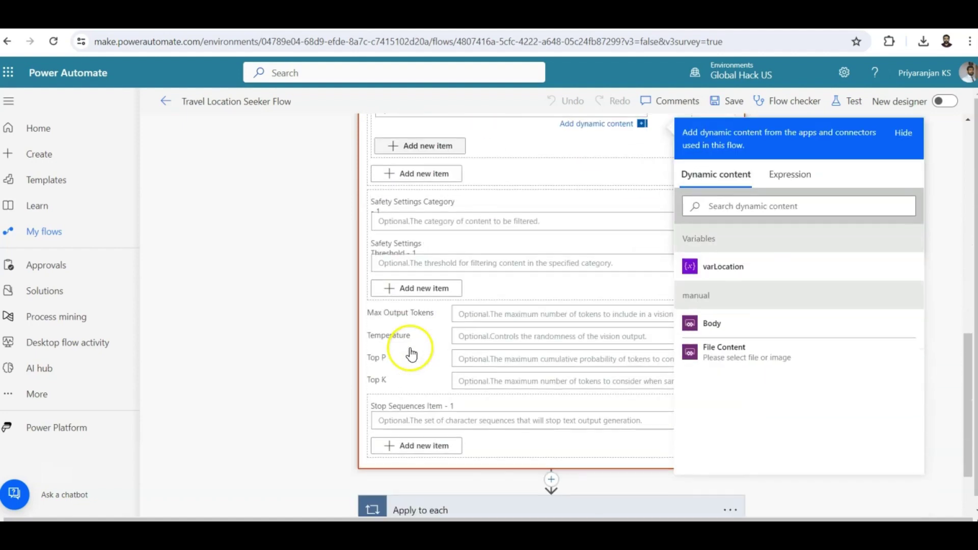
{"action": "scroll", "coordinate": [412, 346], "scroll_direction": "down", "scroll_amount": 2}
Expand Apply to each and Set variable, examine the expression assigned to varLocation, and open the Respond to a PowerApp or flow action.
{"action": "left_click", "coordinate": [446, 395]}
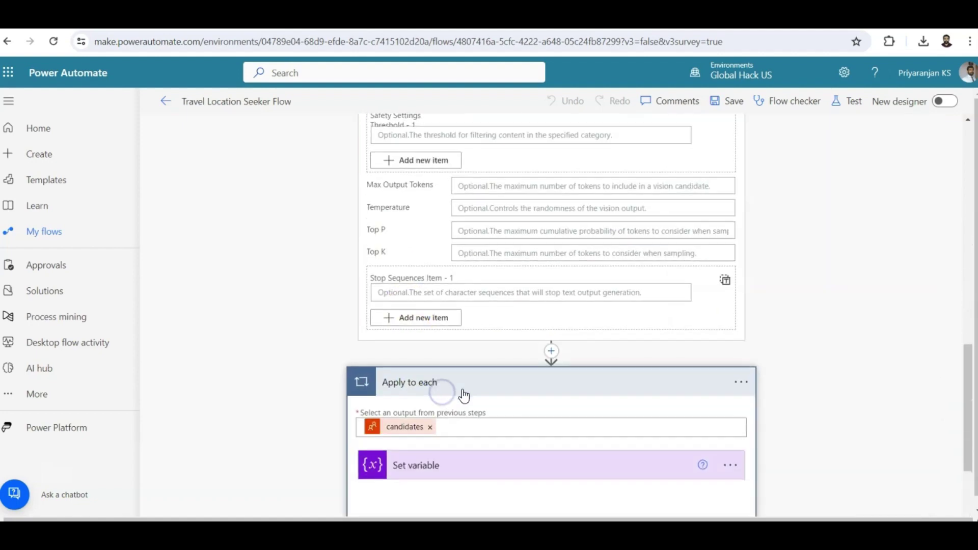
{"action": "scroll", "coordinate": [463, 395], "scroll_direction": "down", "scroll_amount": 2}
{"action": "left_click", "coordinate": [463, 336]}
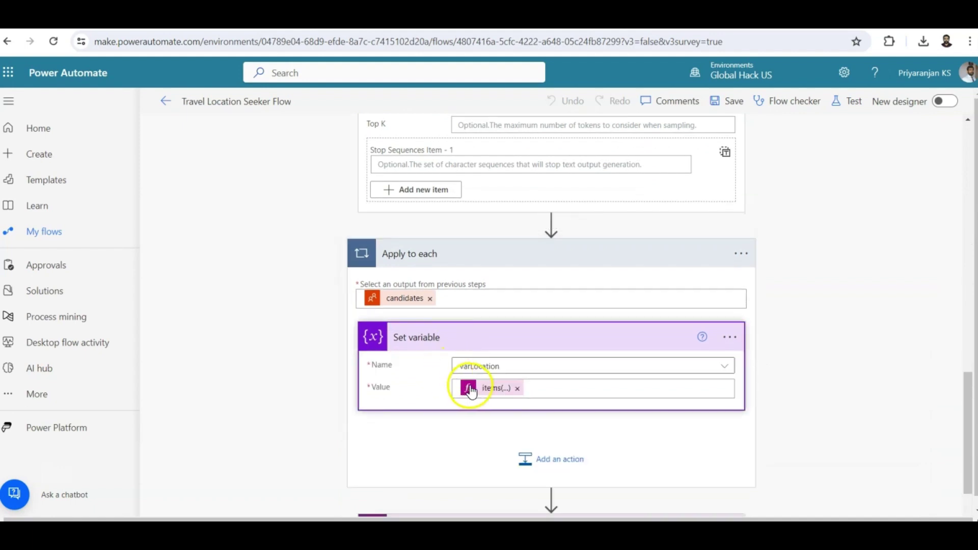
{"action": "left_click", "coordinate": [489, 389]}
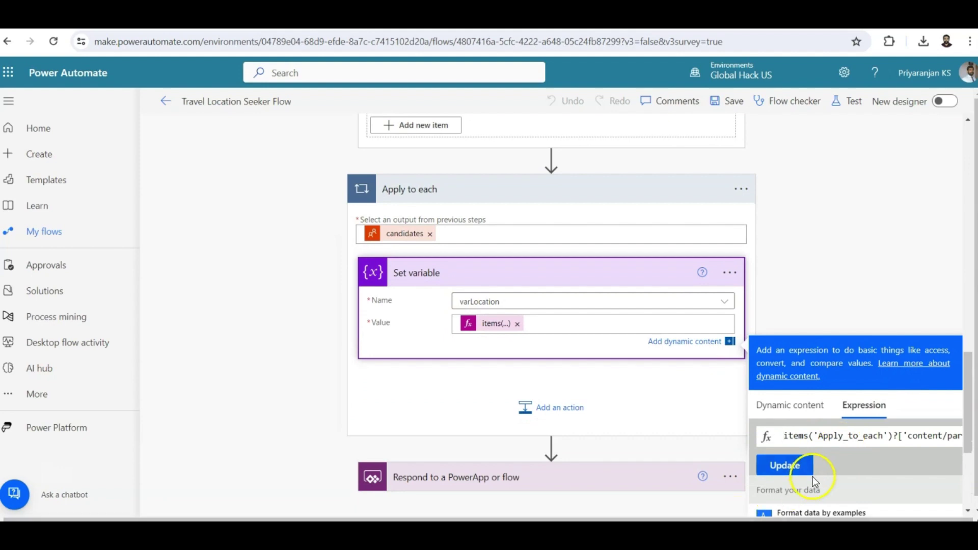
{"action": "left_click_drag", "start_coordinate": [846, 438], "coordinate": [958, 437]}
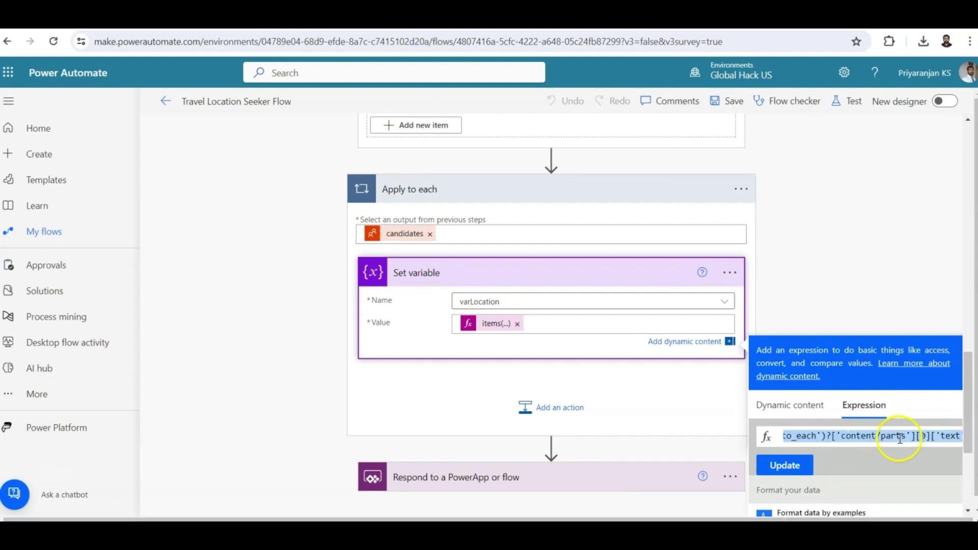
{"action": "left_click", "coordinate": [901, 436]}
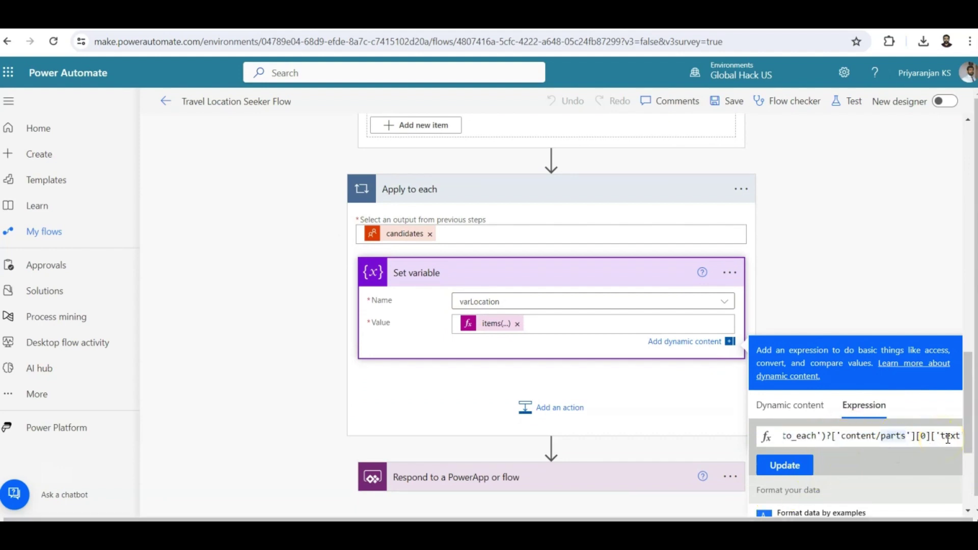
{"action": "left_click_drag", "start_coordinate": [936, 436], "coordinate": [960, 436]}
{"action": "scroll", "coordinate": [472, 457], "scroll_direction": "down", "scroll_amount": 2}
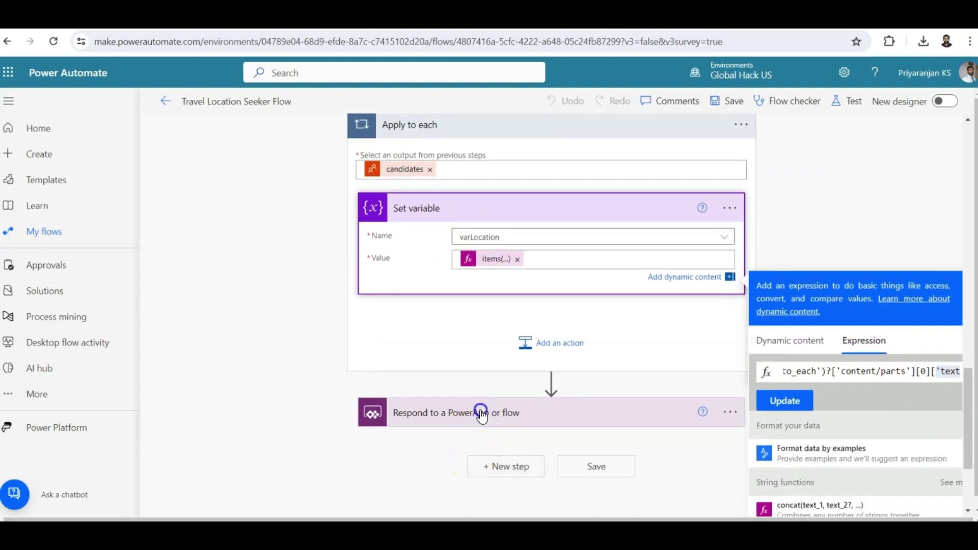
{"action": "left_click", "coordinate": [481, 413]}
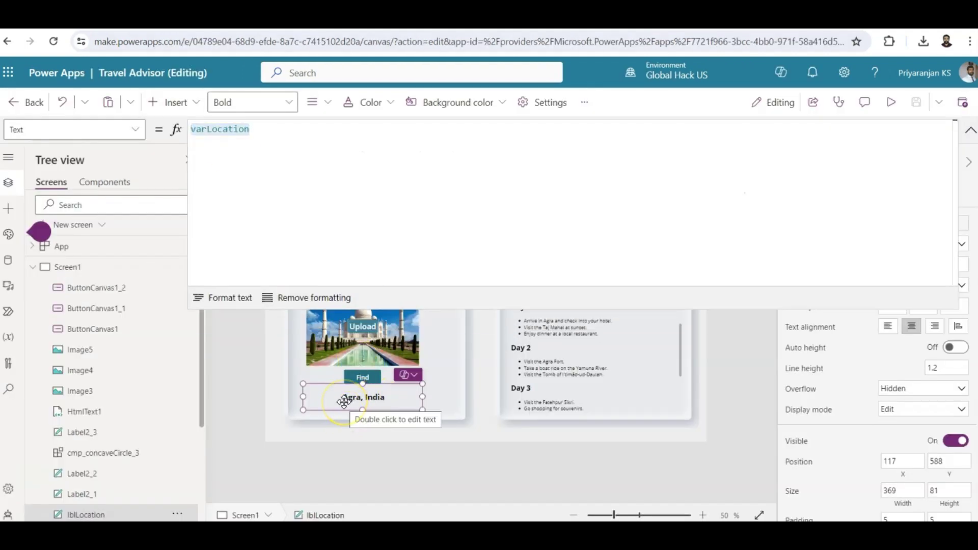
Return to the Travel Advisor app in Power Apps and show the full OnSelect formula of the Build a 3 day Itenary button.
{"action": "left_click", "coordinate": [969, 130]}
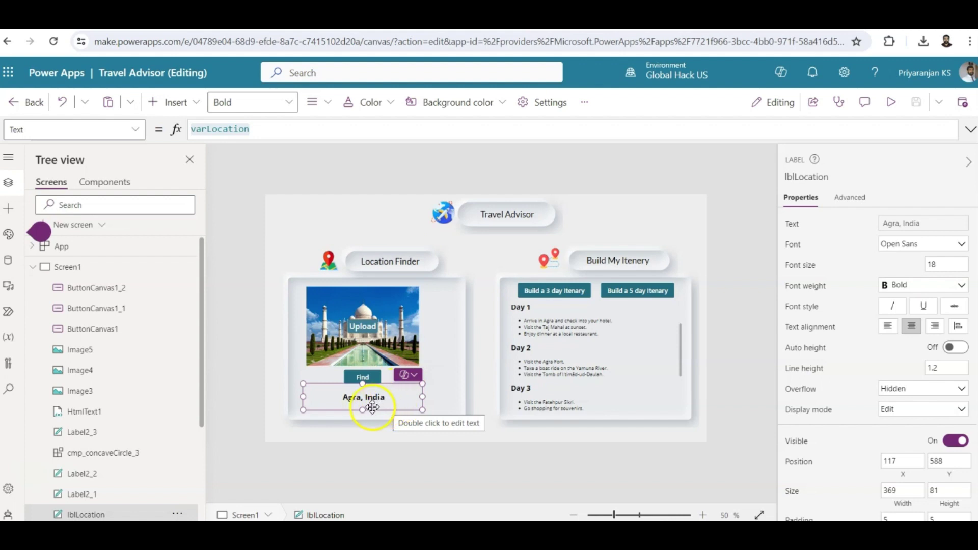
{"action": "left_click", "coordinate": [565, 291]}
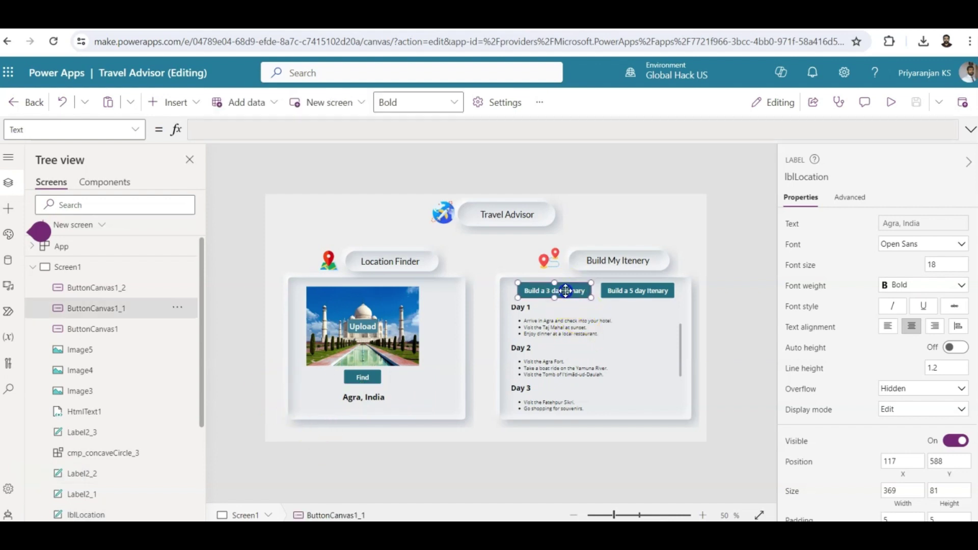
{"action": "left_click", "coordinate": [639, 290]}
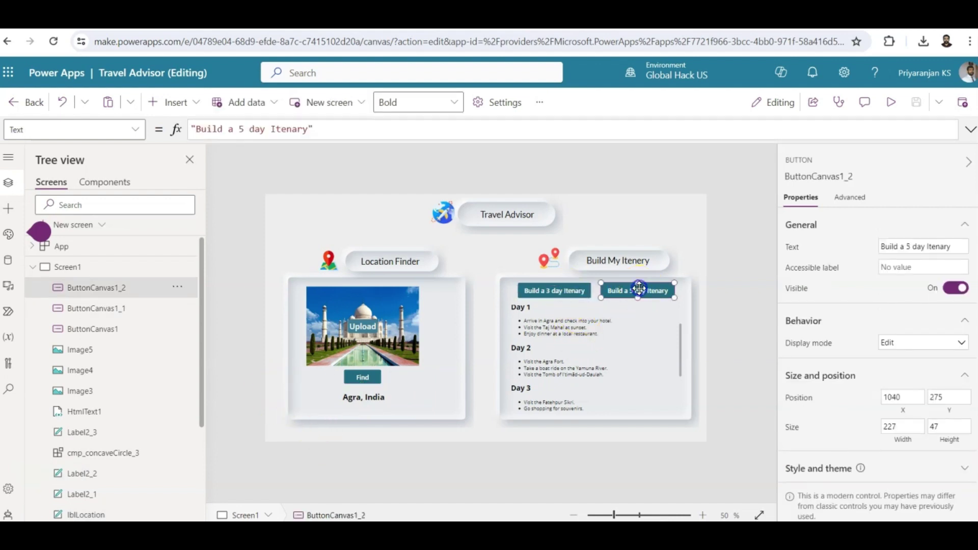
{"action": "left_click", "coordinate": [559, 294]}
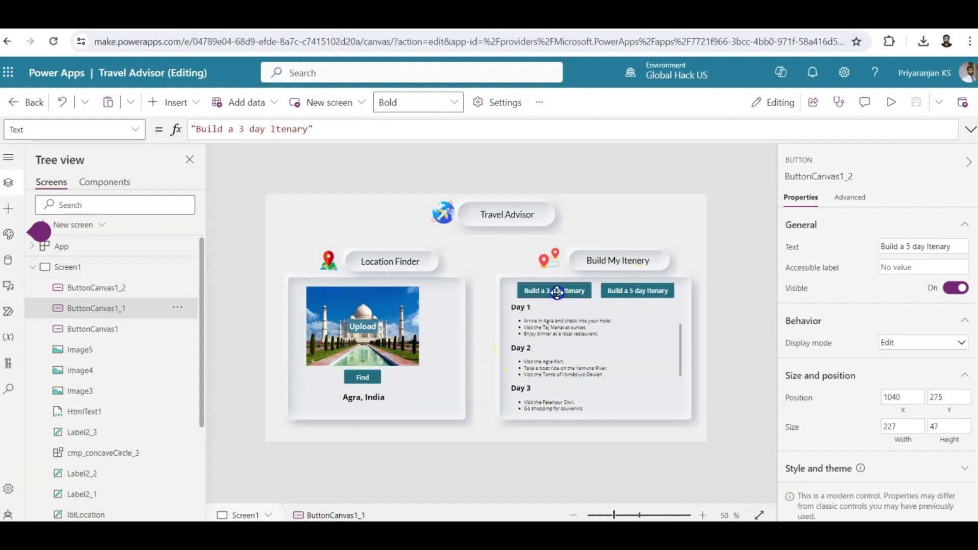
{"action": "left_click", "coordinate": [138, 134]}
{"action": "left_click", "coordinate": [54, 368]}
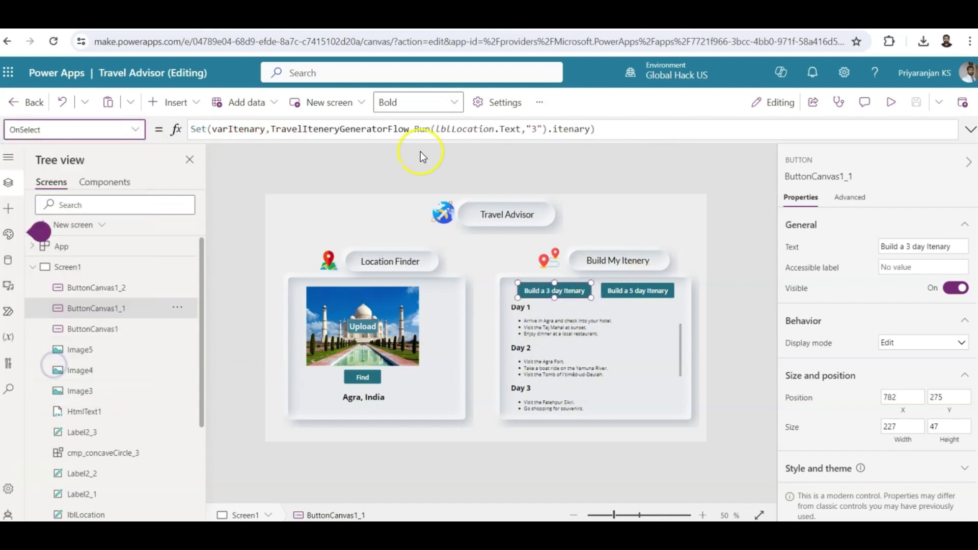
{"action": "left_click", "coordinate": [971, 129]}
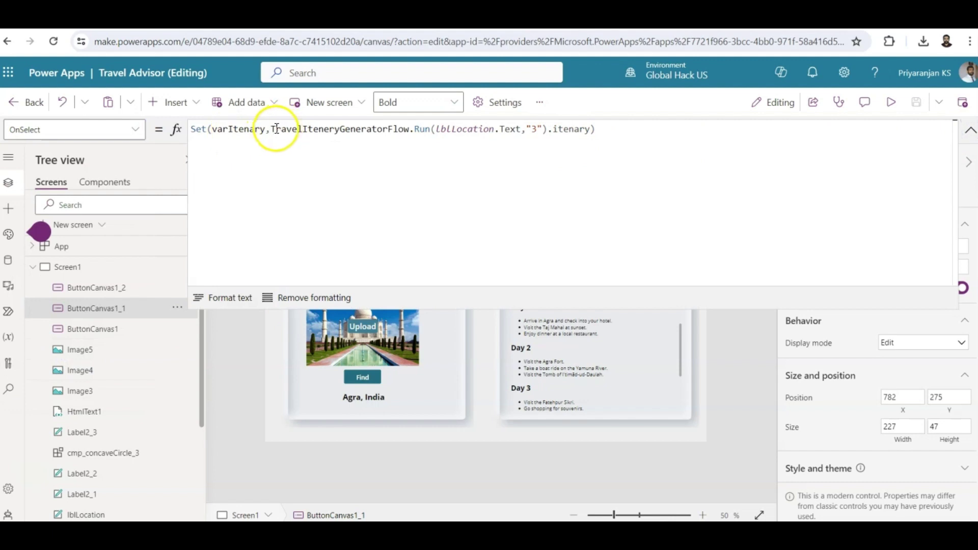
Examine the TravelIteneryGeneratorFlow call and its days argument "3" in the 3-day button's formula, and collapse the formula view.
{"action": "left_click_drag", "start_coordinate": [275, 129], "coordinate": [415, 129]}
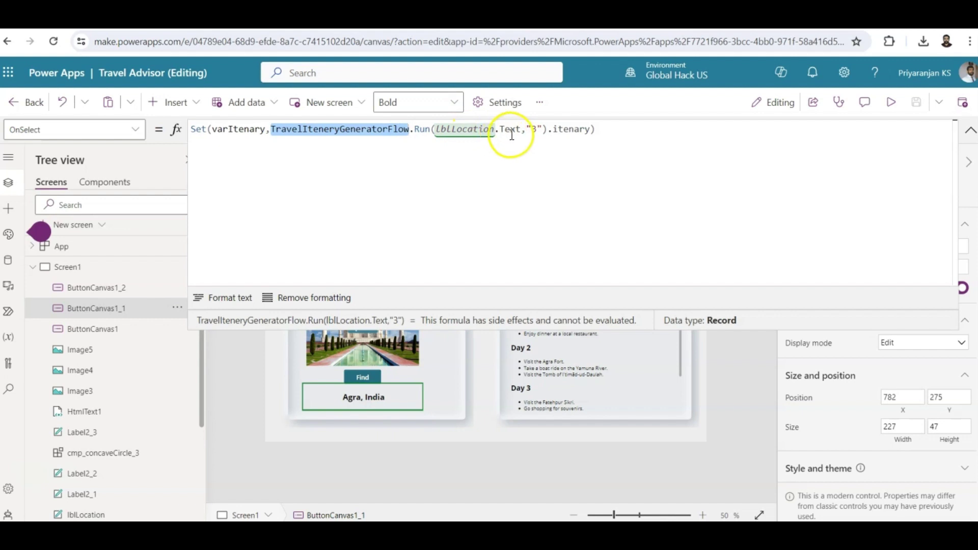
{"action": "left_click", "coordinate": [537, 129]}
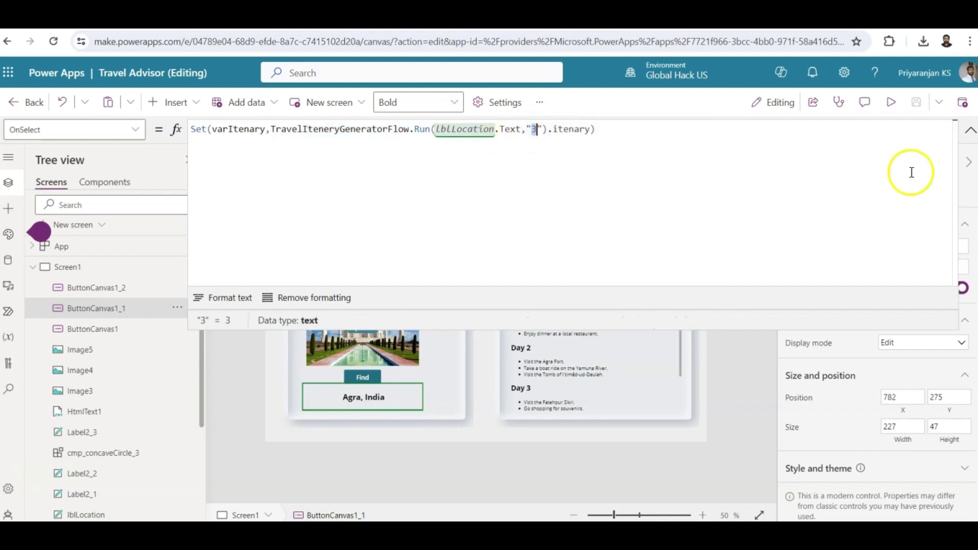
{"action": "left_click", "coordinate": [969, 131]}
Show the OnSelect formula of the Build a 5 day Itenary button and highlight its days argument.
{"action": "left_click", "coordinate": [645, 288]}
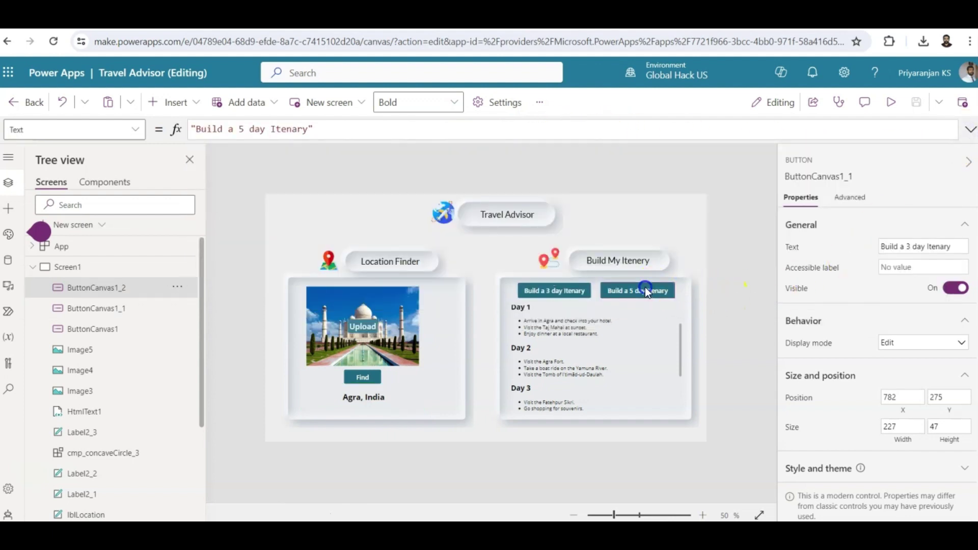
{"action": "left_click", "coordinate": [139, 135]}
{"action": "left_click", "coordinate": [39, 370]}
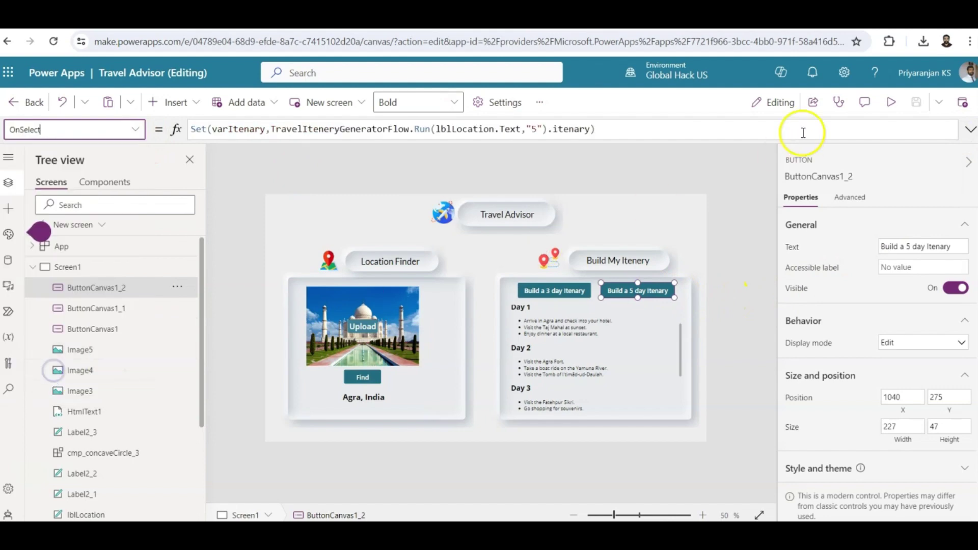
{"action": "double_click", "coordinate": [535, 130]}
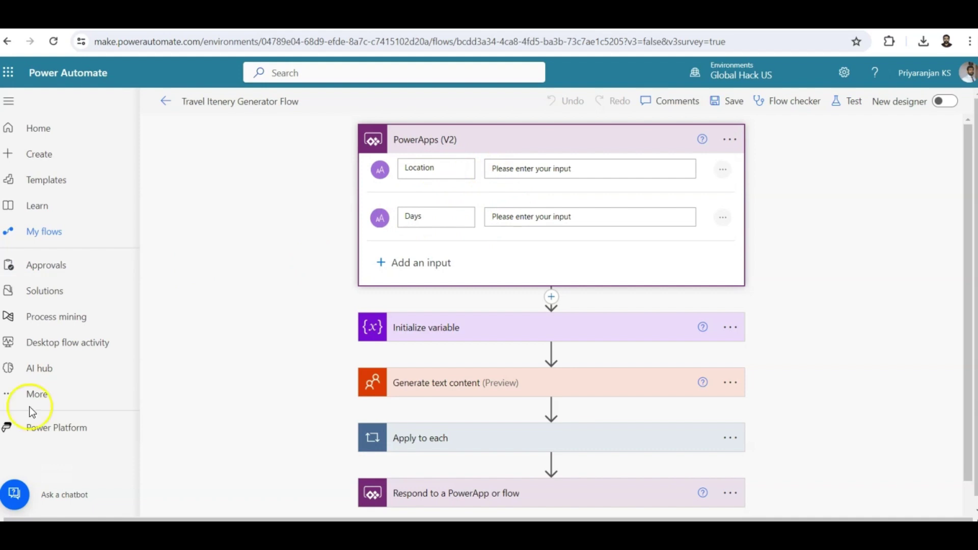
In Power Automate's Travel Itenery Generator Flow, expand Initialize variable and Generate text content, and check the model name.
{"action": "left_click", "coordinate": [458, 327]}
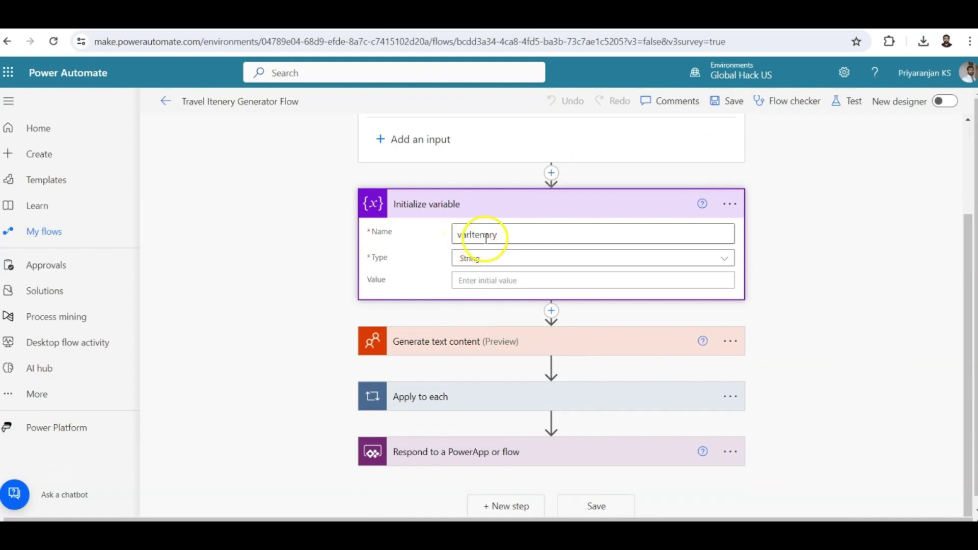
{"action": "left_click", "coordinate": [467, 328]}
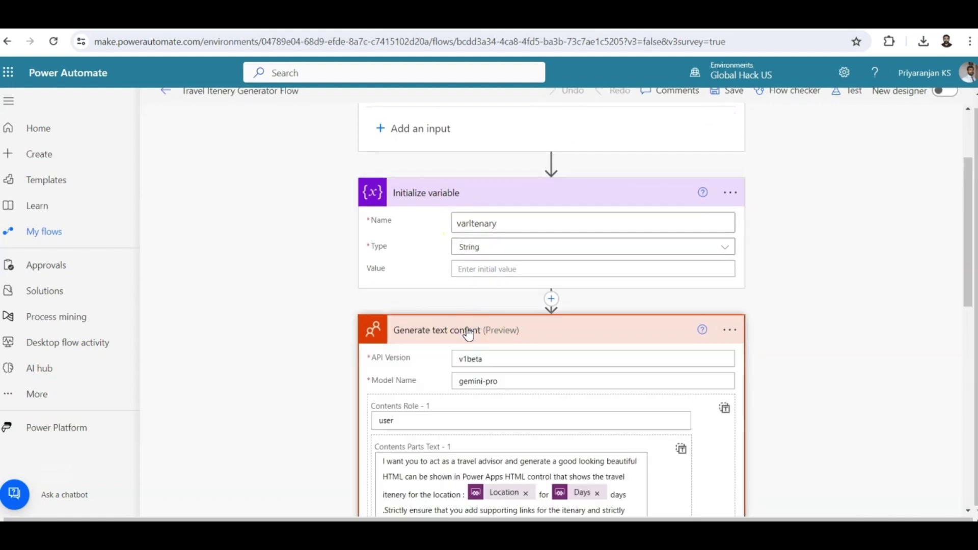
{"action": "scroll", "coordinate": [524, 329], "scroll_direction": "down", "scroll_amount": 1}
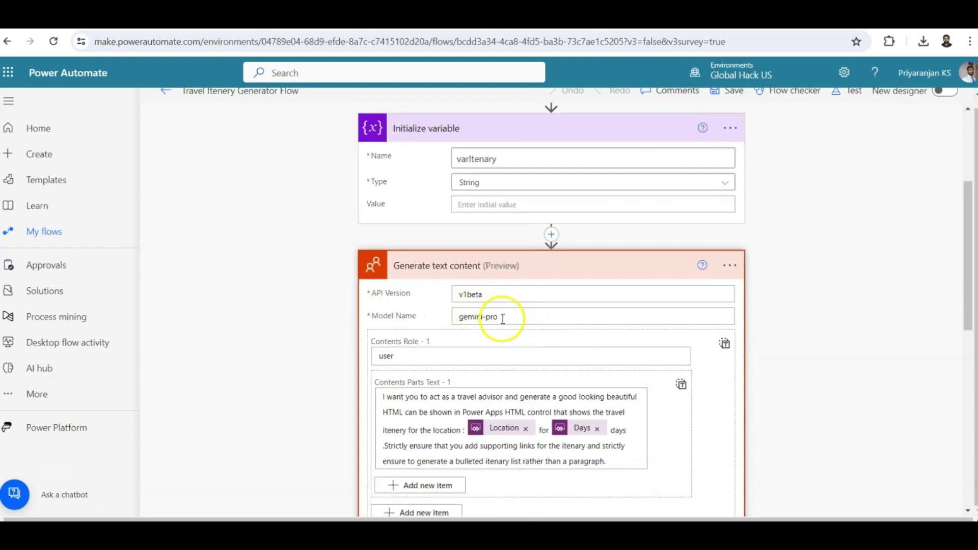
{"action": "left_click_drag", "start_coordinate": [499, 317], "coordinate": [445, 314]}
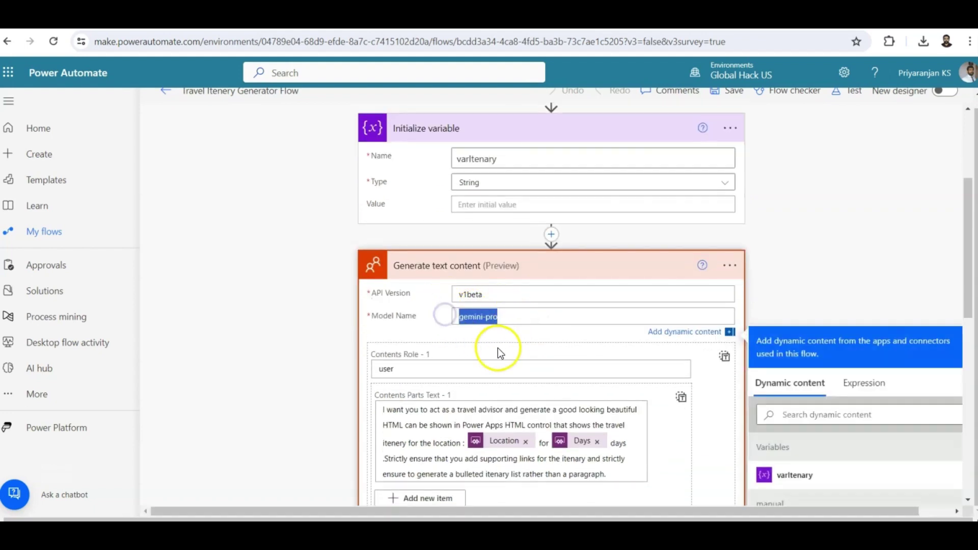
Review the travel advisor prompt with its Location and Days inputs, and look over the optional settings of Generate text content.
{"action": "scroll", "coordinate": [497, 347], "scroll_direction": "down", "scroll_amount": 1}
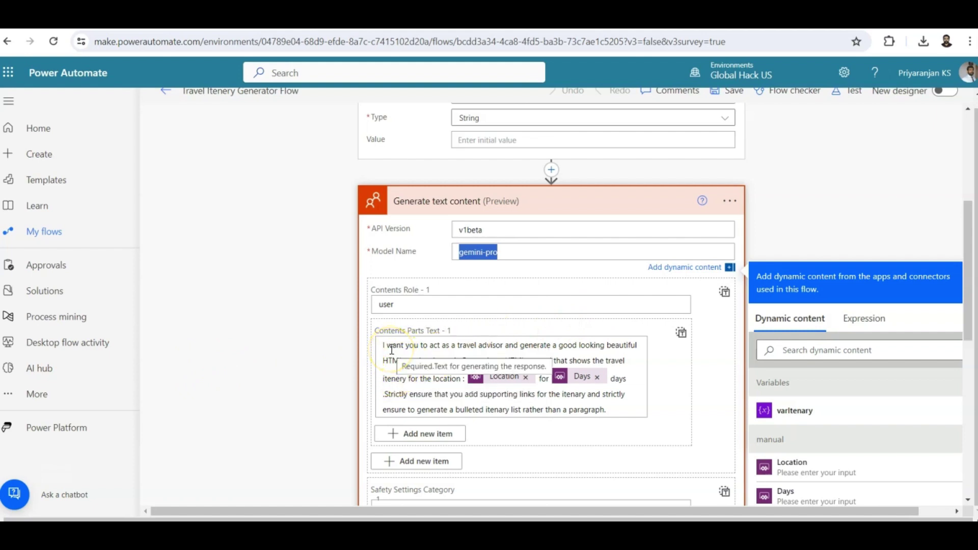
{"action": "left_click", "coordinate": [408, 360]}
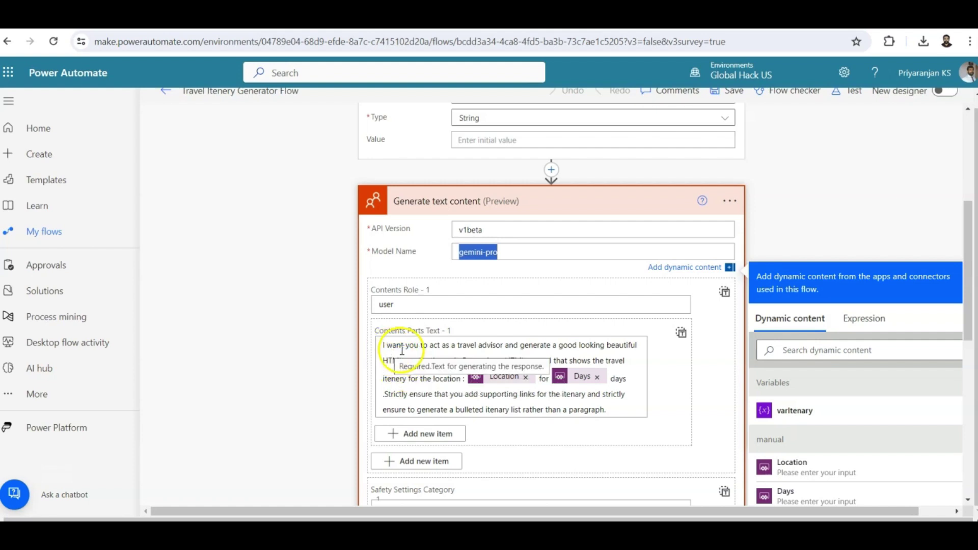
{"action": "left_click", "coordinate": [431, 350]}
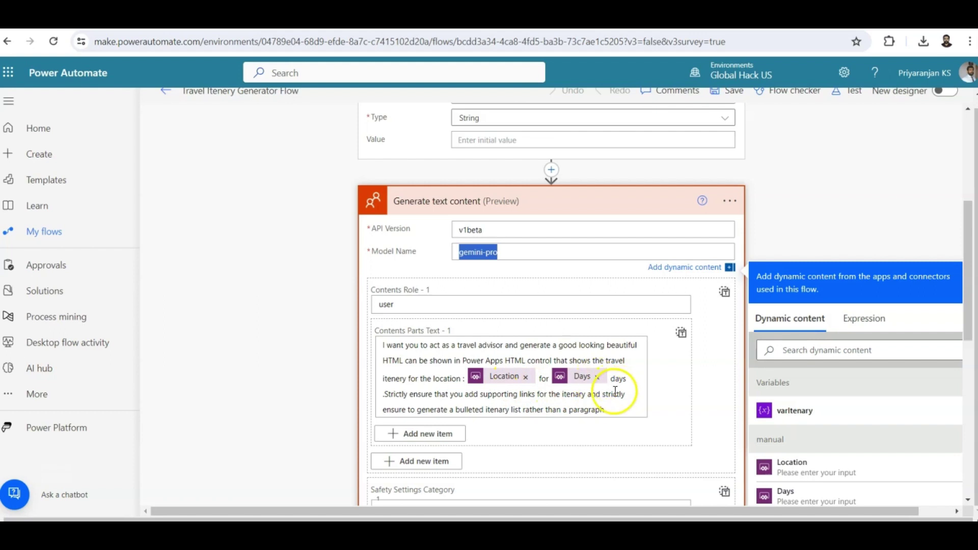
{"action": "scroll", "coordinate": [560, 407], "scroll_direction": "down", "scroll_amount": 3}
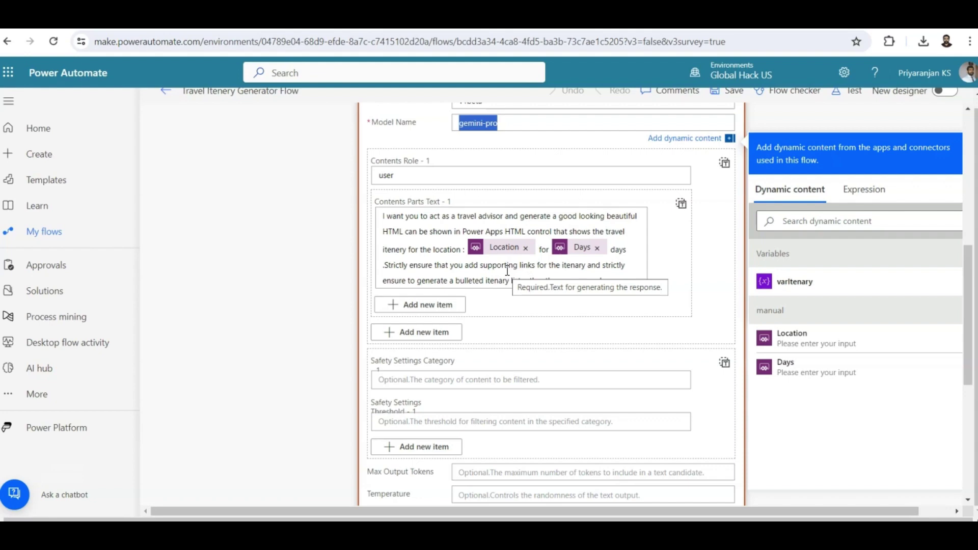
{"action": "scroll", "coordinate": [507, 271], "scroll_direction": "down", "scroll_amount": 6}
{"action": "scroll", "coordinate": [257, 255], "scroll_direction": "up", "scroll_amount": 6}
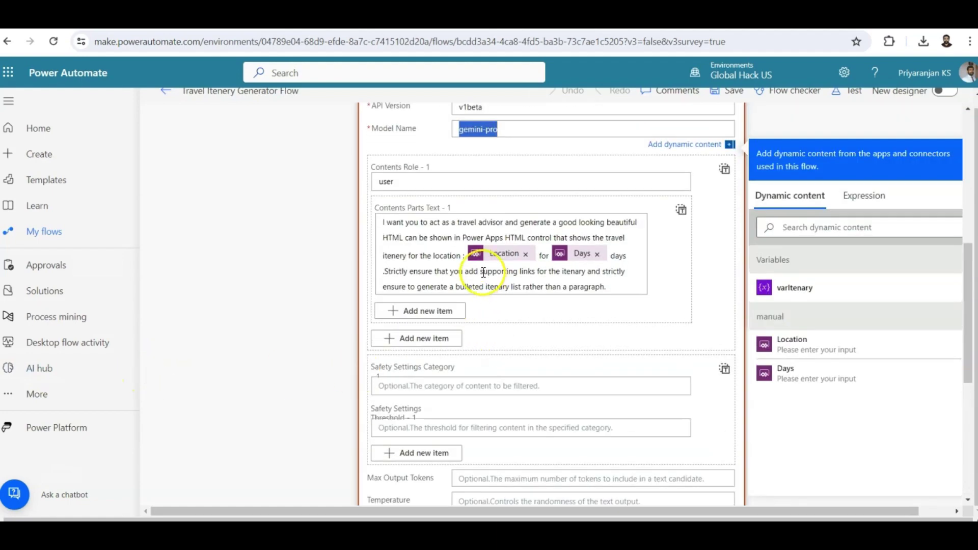
{"action": "left_click", "coordinate": [414, 236]}
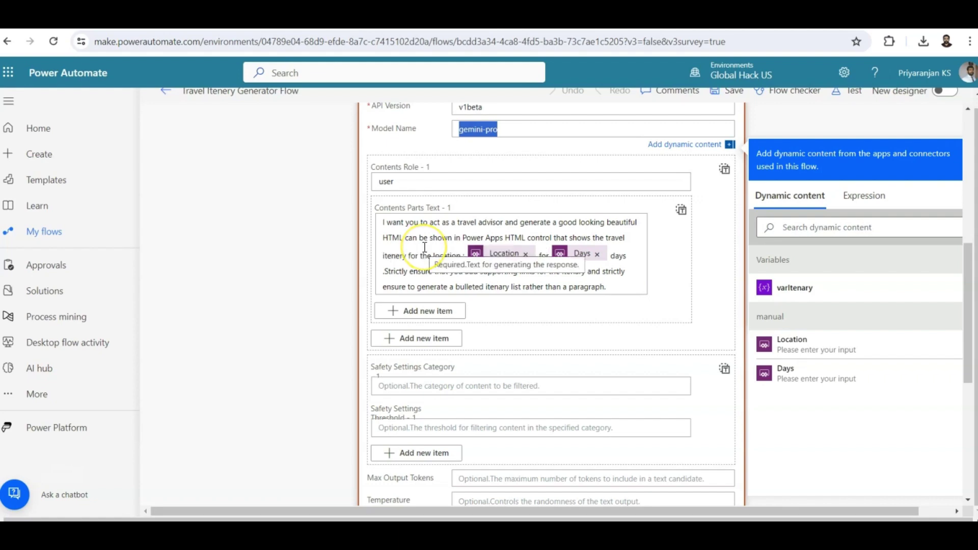
Expand Apply to each, examine the expression assigned to varItenary, and open the Respond to a PowerApp or flow action.
{"action": "left_click", "coordinate": [360, 274]}
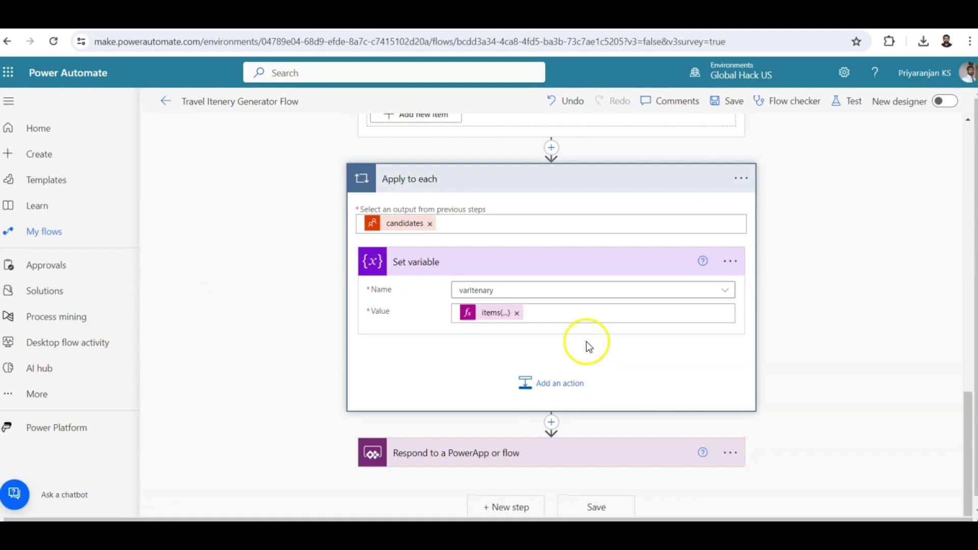
{"action": "left_click", "coordinate": [490, 324]}
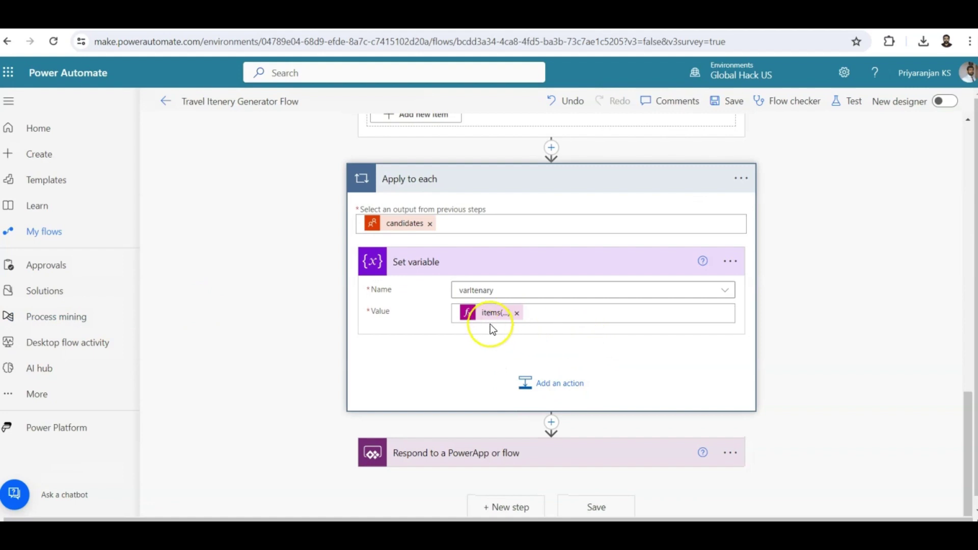
{"action": "left_click", "coordinate": [497, 312]}
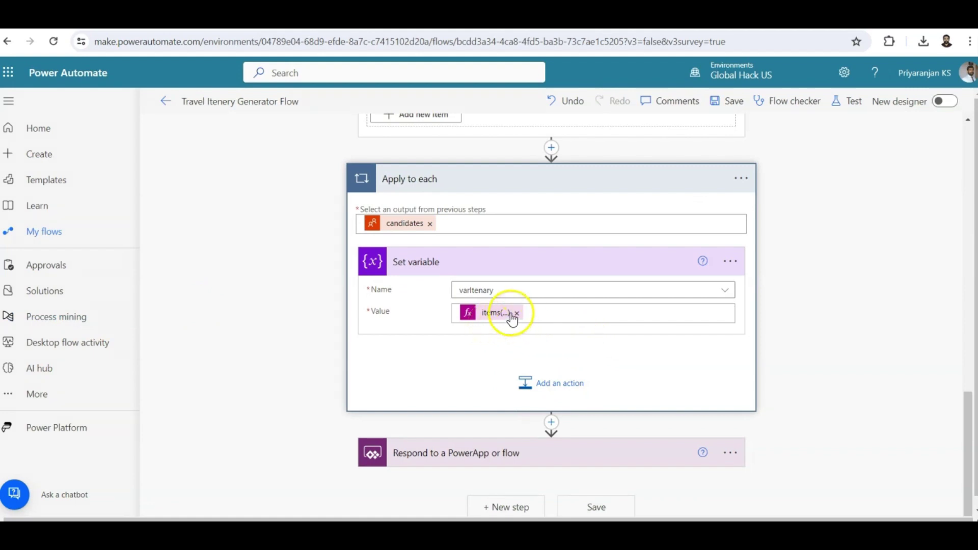
{"action": "left_click", "coordinate": [904, 418]}
{"action": "key", "text": "ctrl+a"}
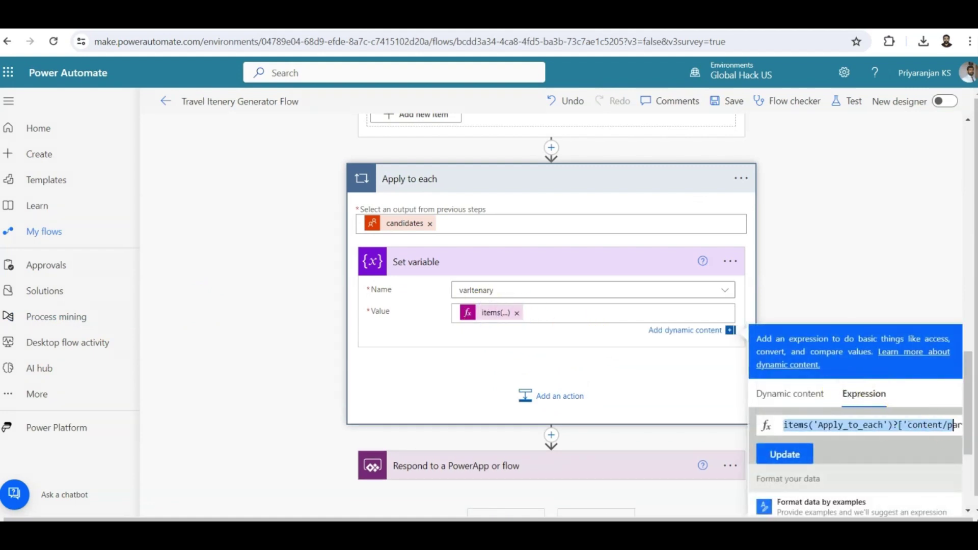
{"action": "left_click", "coordinate": [947, 425]}
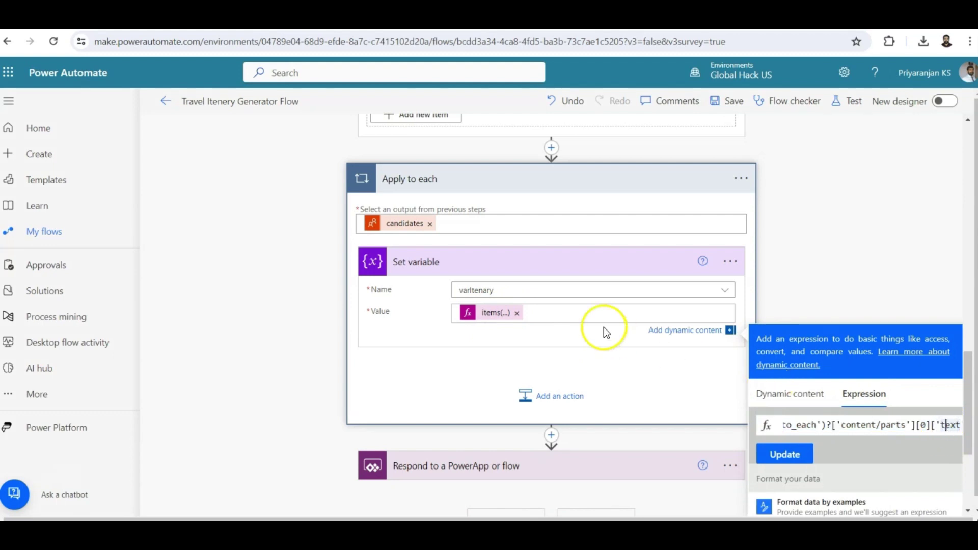
{"action": "left_click", "coordinate": [471, 457]}
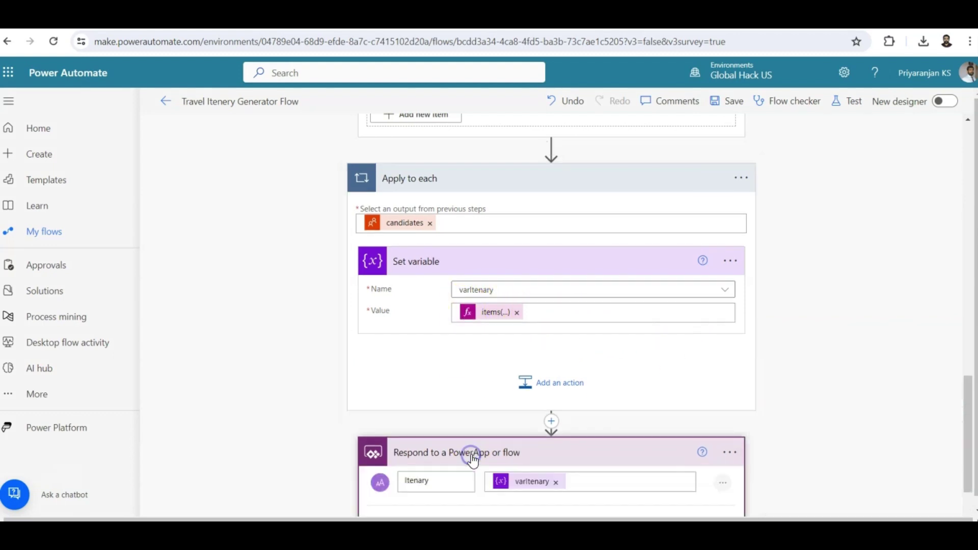
{"action": "scroll", "coordinate": [519, 430], "scroll_direction": "down", "scroll_amount": 1}
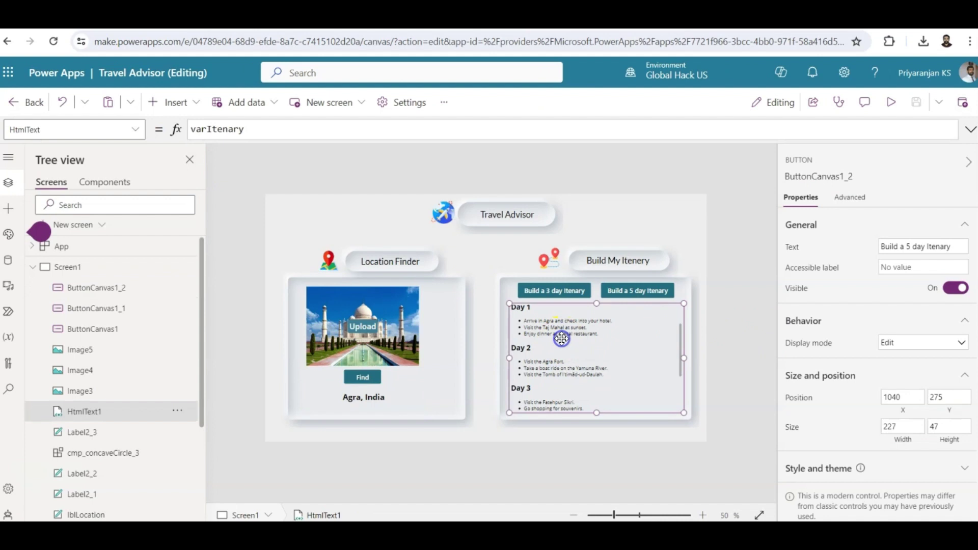
Return to the Travel Advisor app in Power Apps and inspect the HtmlText formula of the itinerary's HTML text control.
{"action": "left_click", "coordinate": [561, 338]}
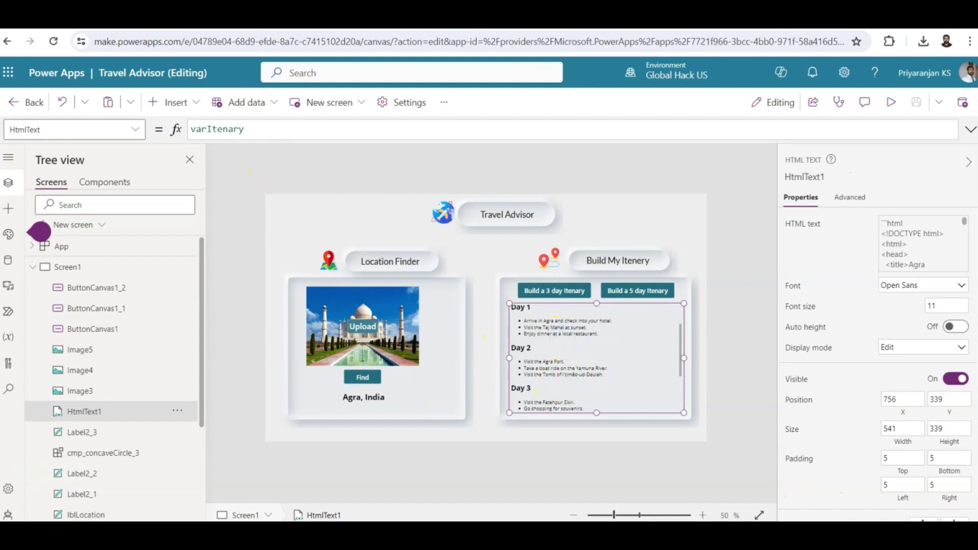
{"action": "left_click", "coordinate": [80, 438]}
{"action": "left_click", "coordinate": [593, 341]}
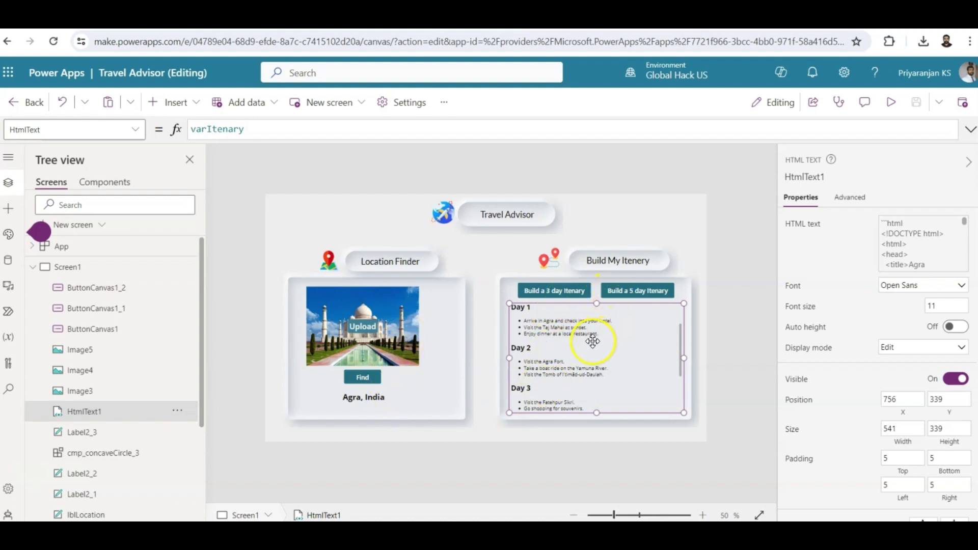